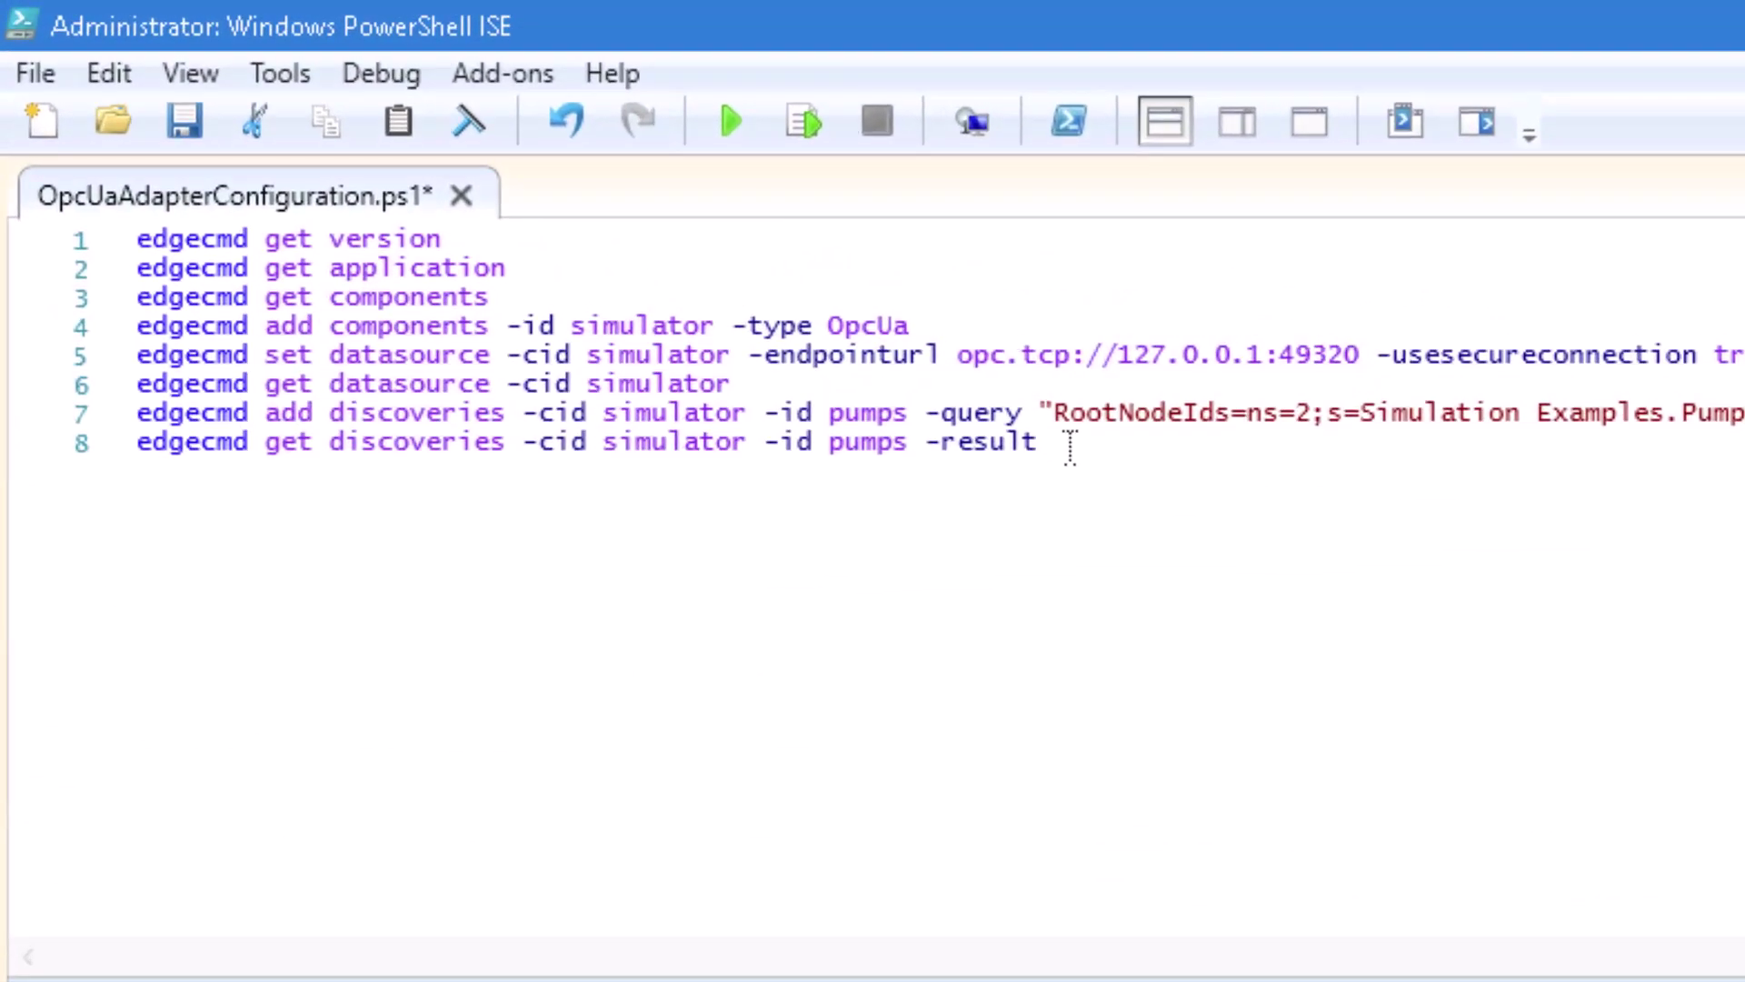
- Add line 9 'edgecmd get datafilters -cid simulator' and run it, listing the DuplicateData filter
{"action": "key", "text": "Return"}
{"action": "type", "text": "edgecmd get d"}
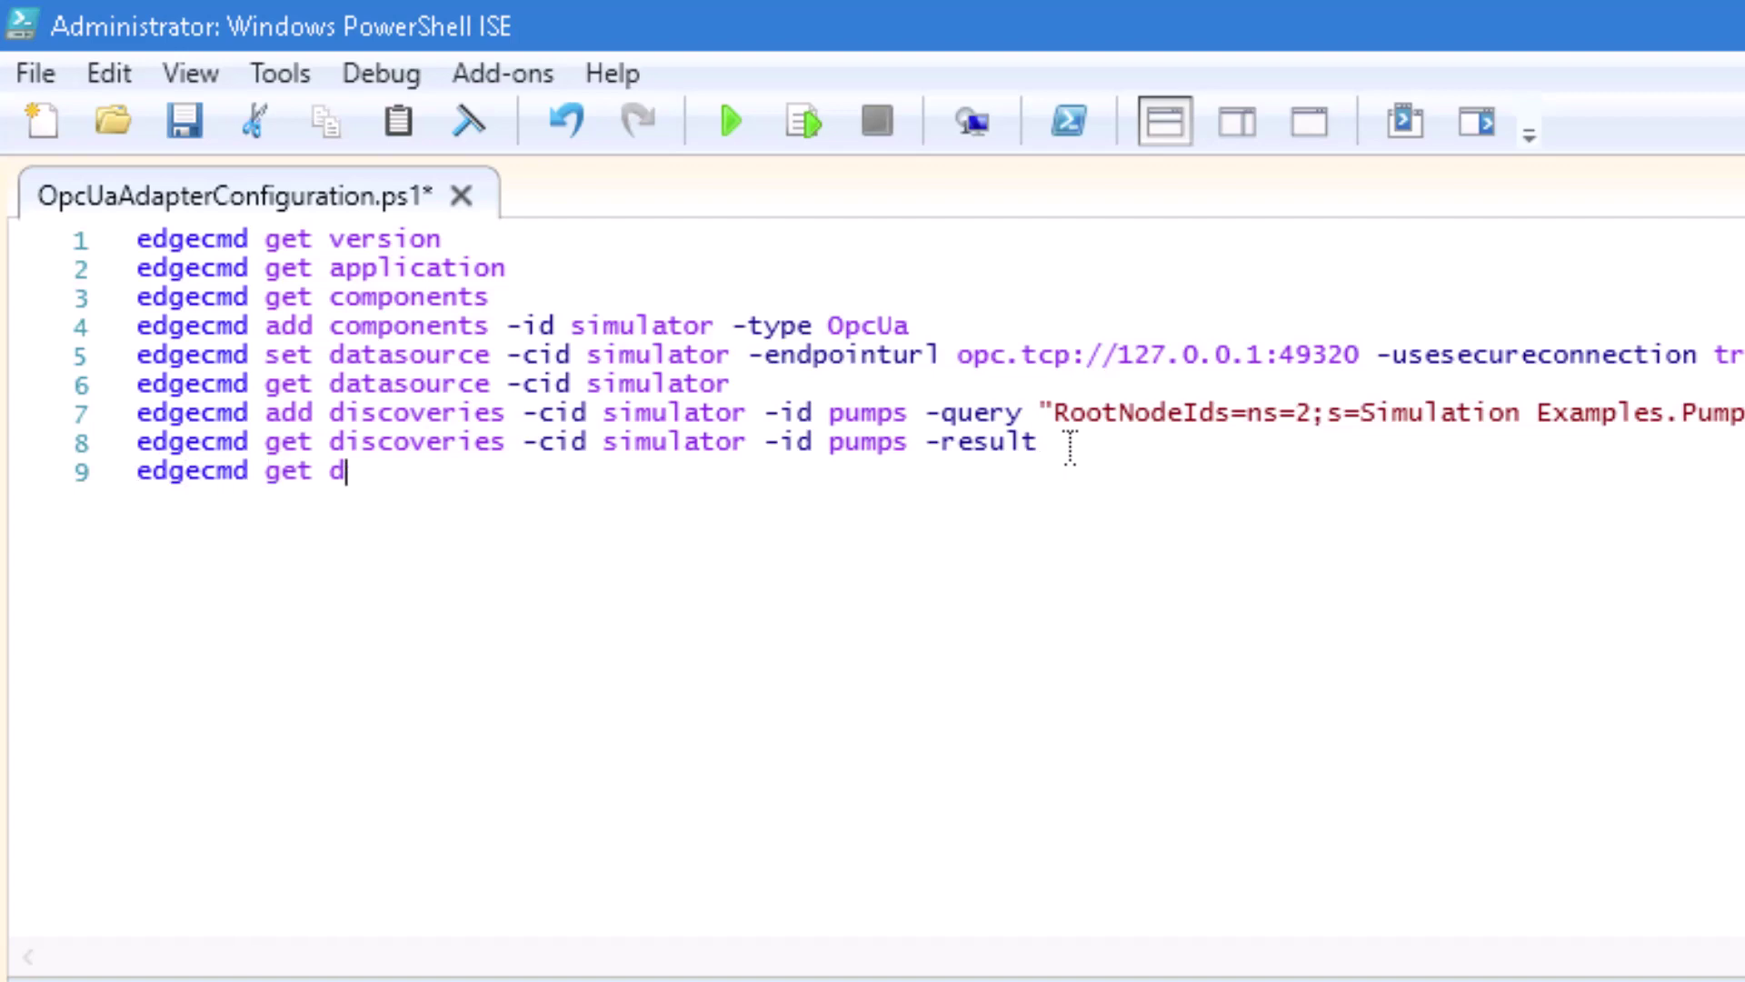
{"action": "type", "text": "atafilt"}
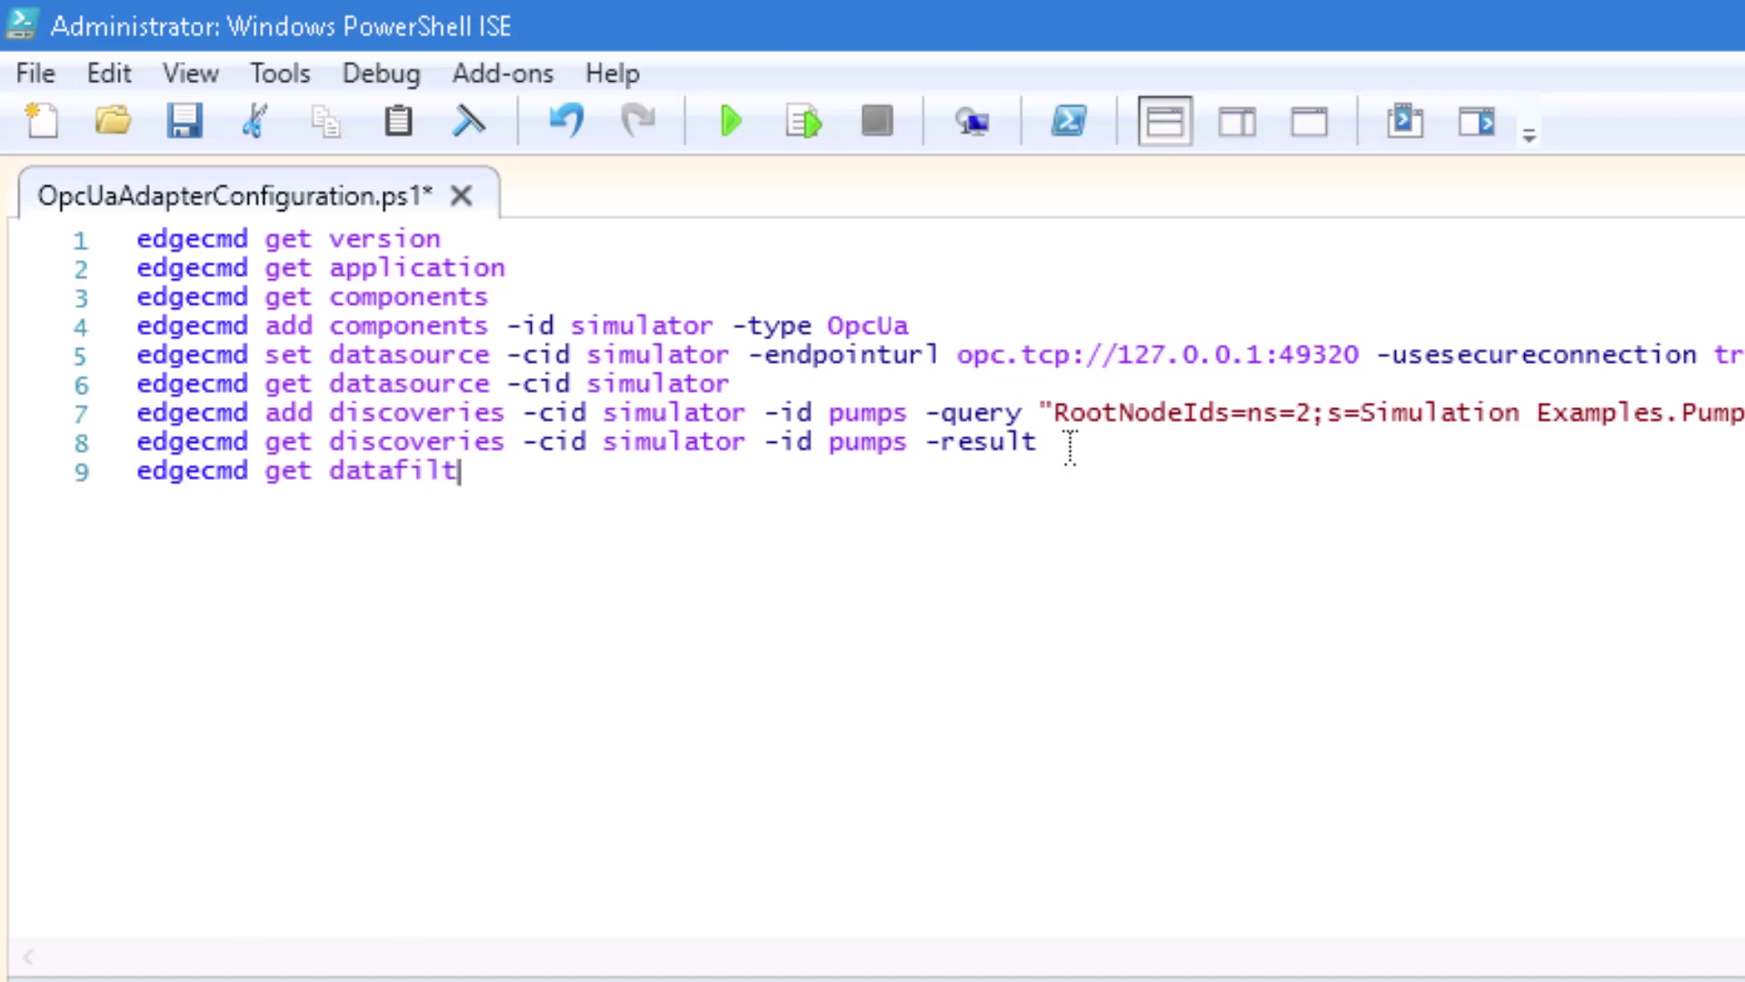
{"action": "type", "text": "ers -cid simulato"}
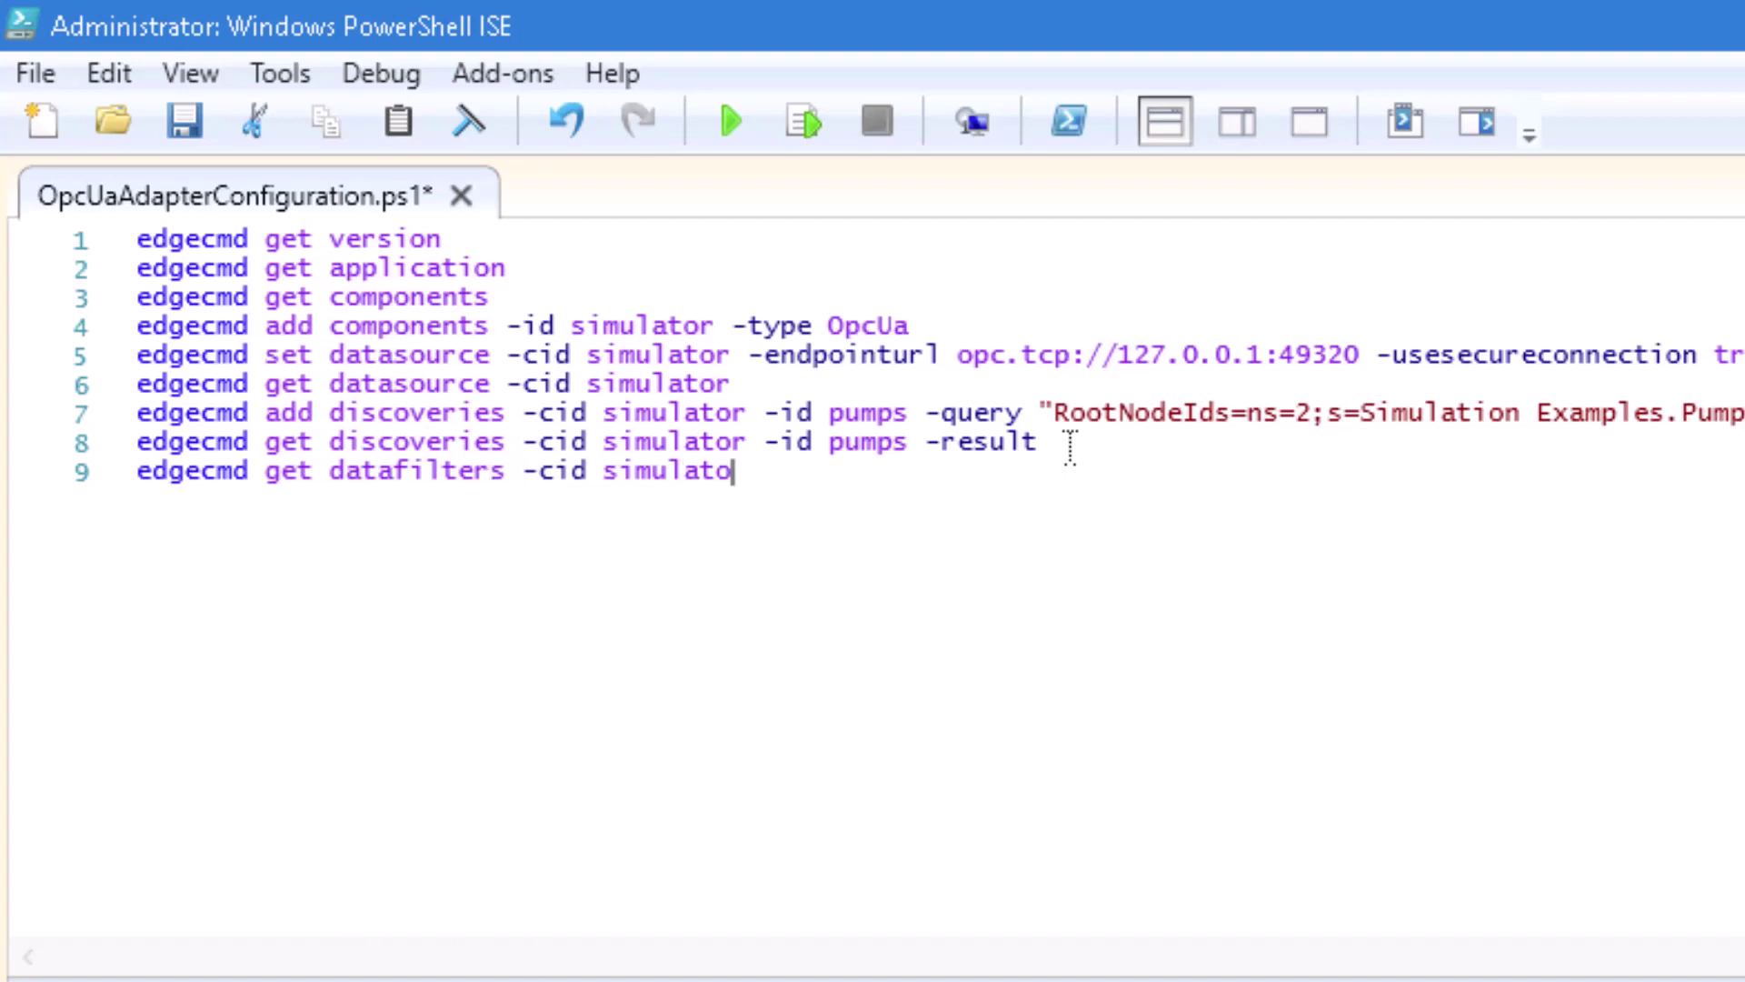
{"action": "type", "text": "r"}
{"action": "key", "text": "Return"}
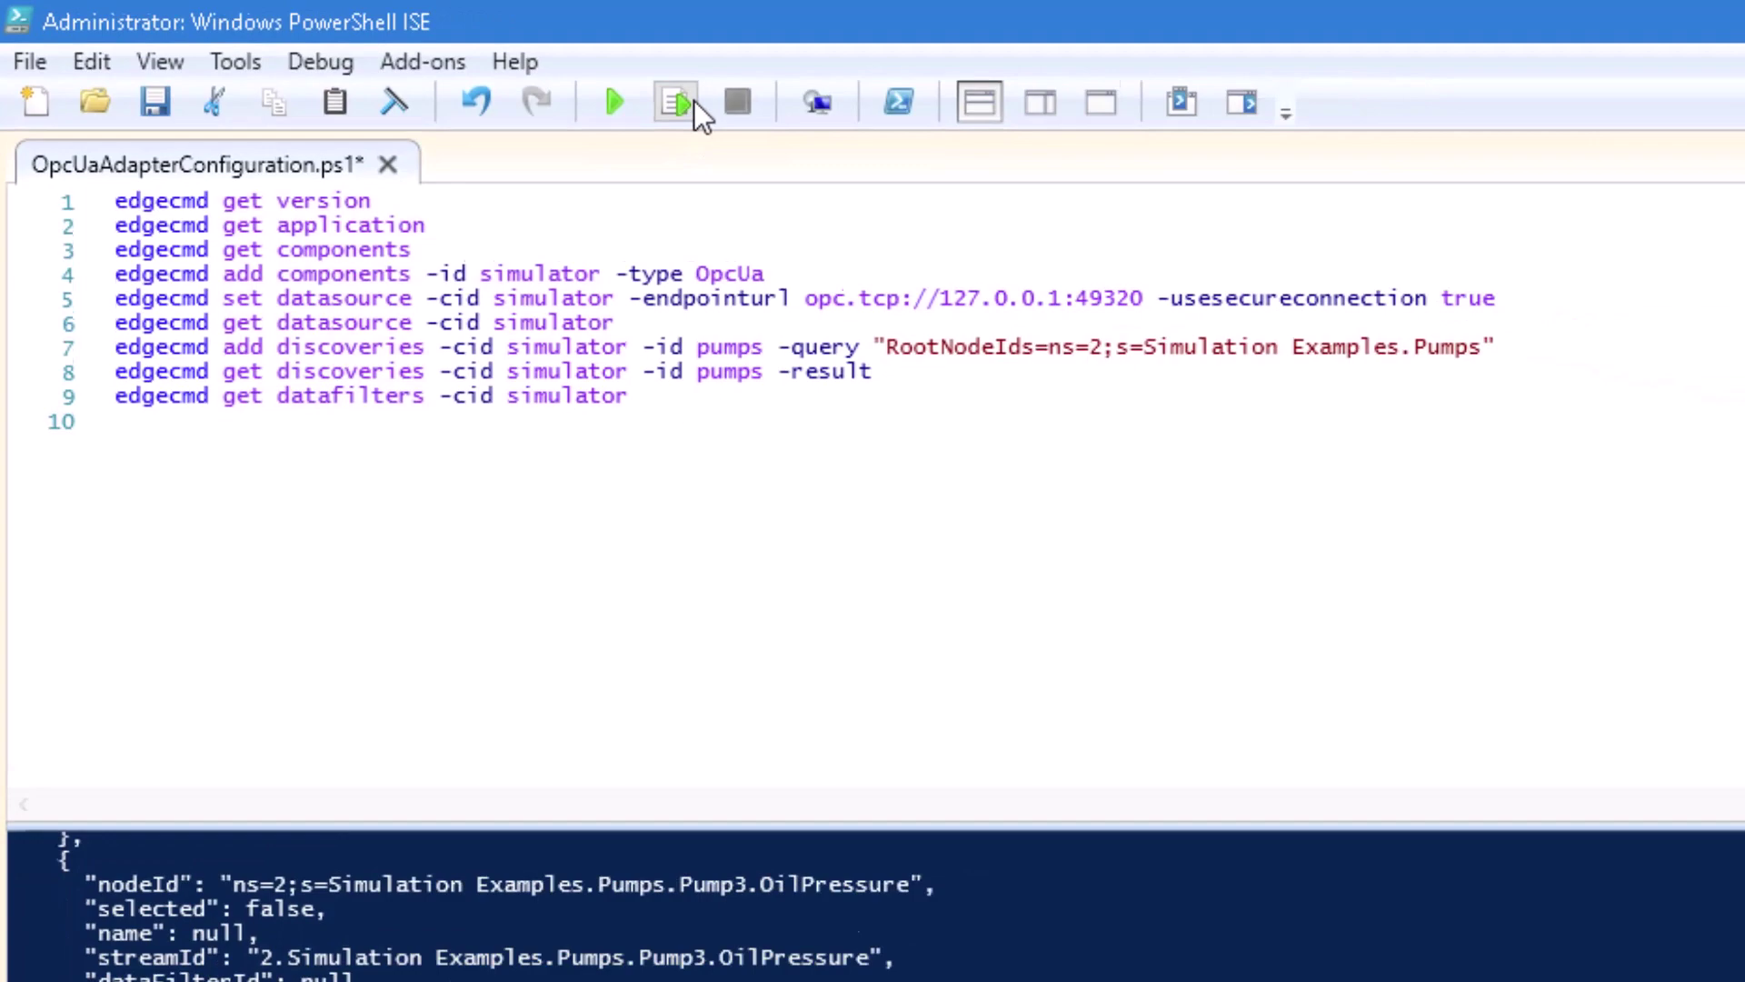
{"action": "key", "text": "shift+Up"}
{"action": "left_click", "coordinate": [695, 101]}
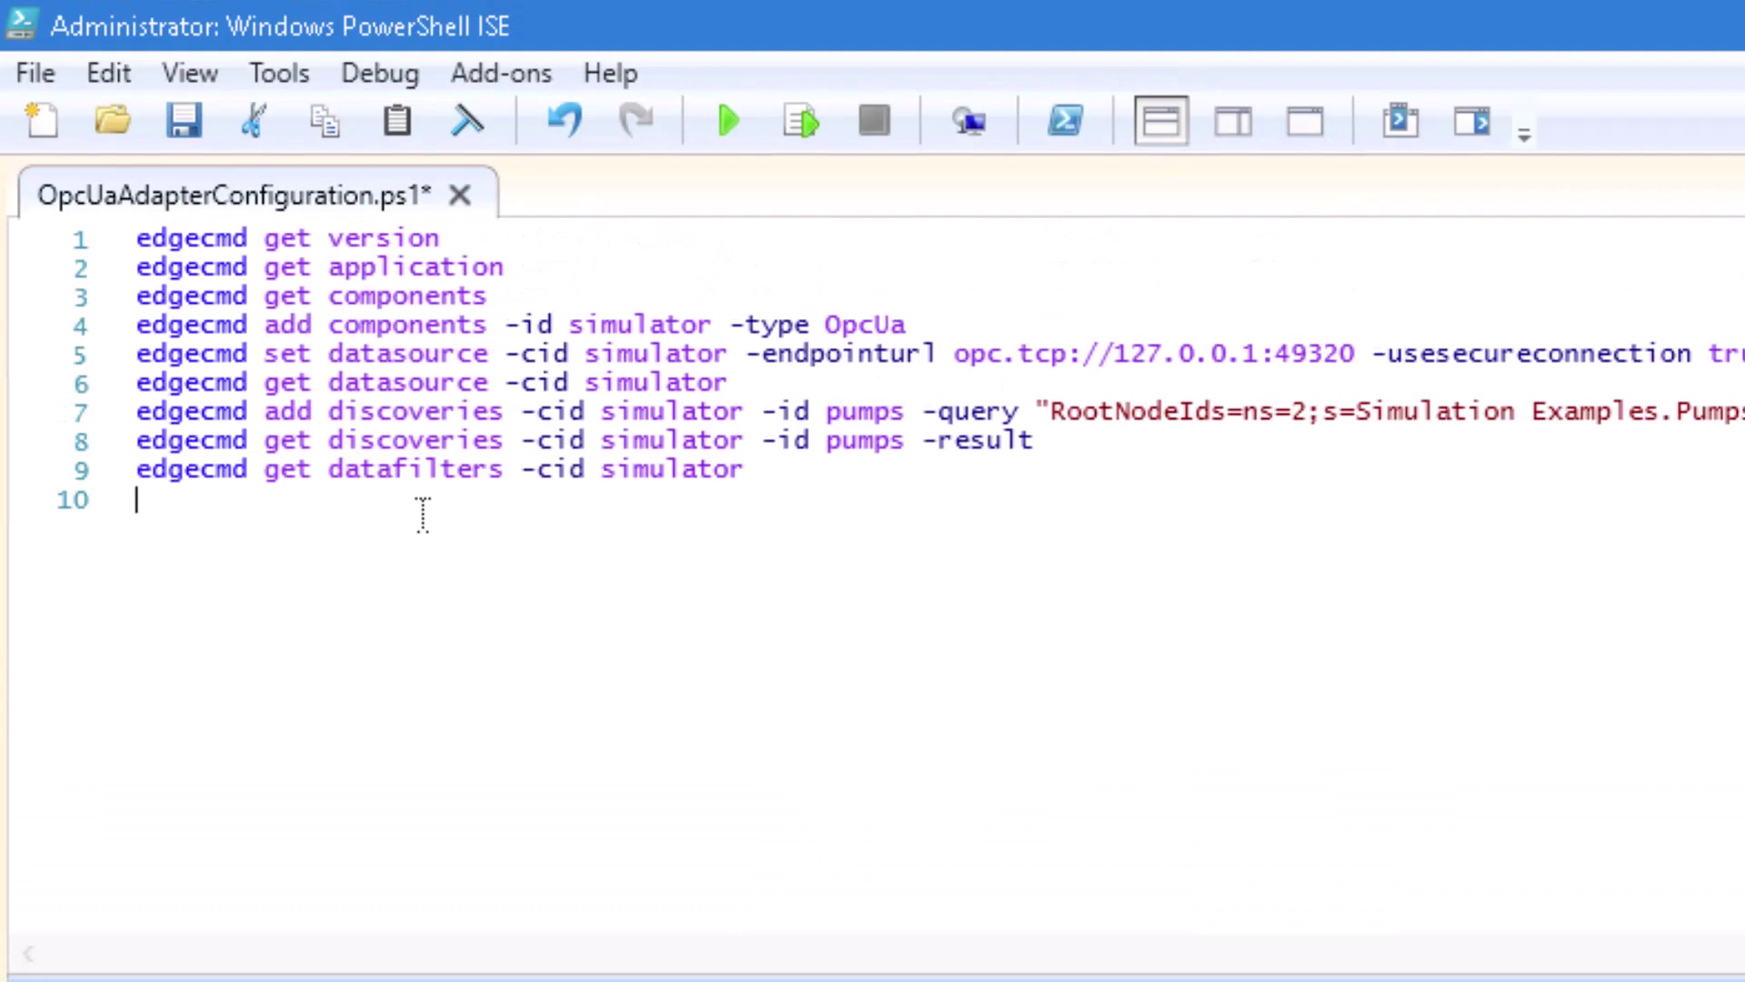
- Run 'edgecmd edit datafilters' on line 10, setting DuplicateData's expiration period to "00:10:00"
{"action": "type", "text": "edge"}
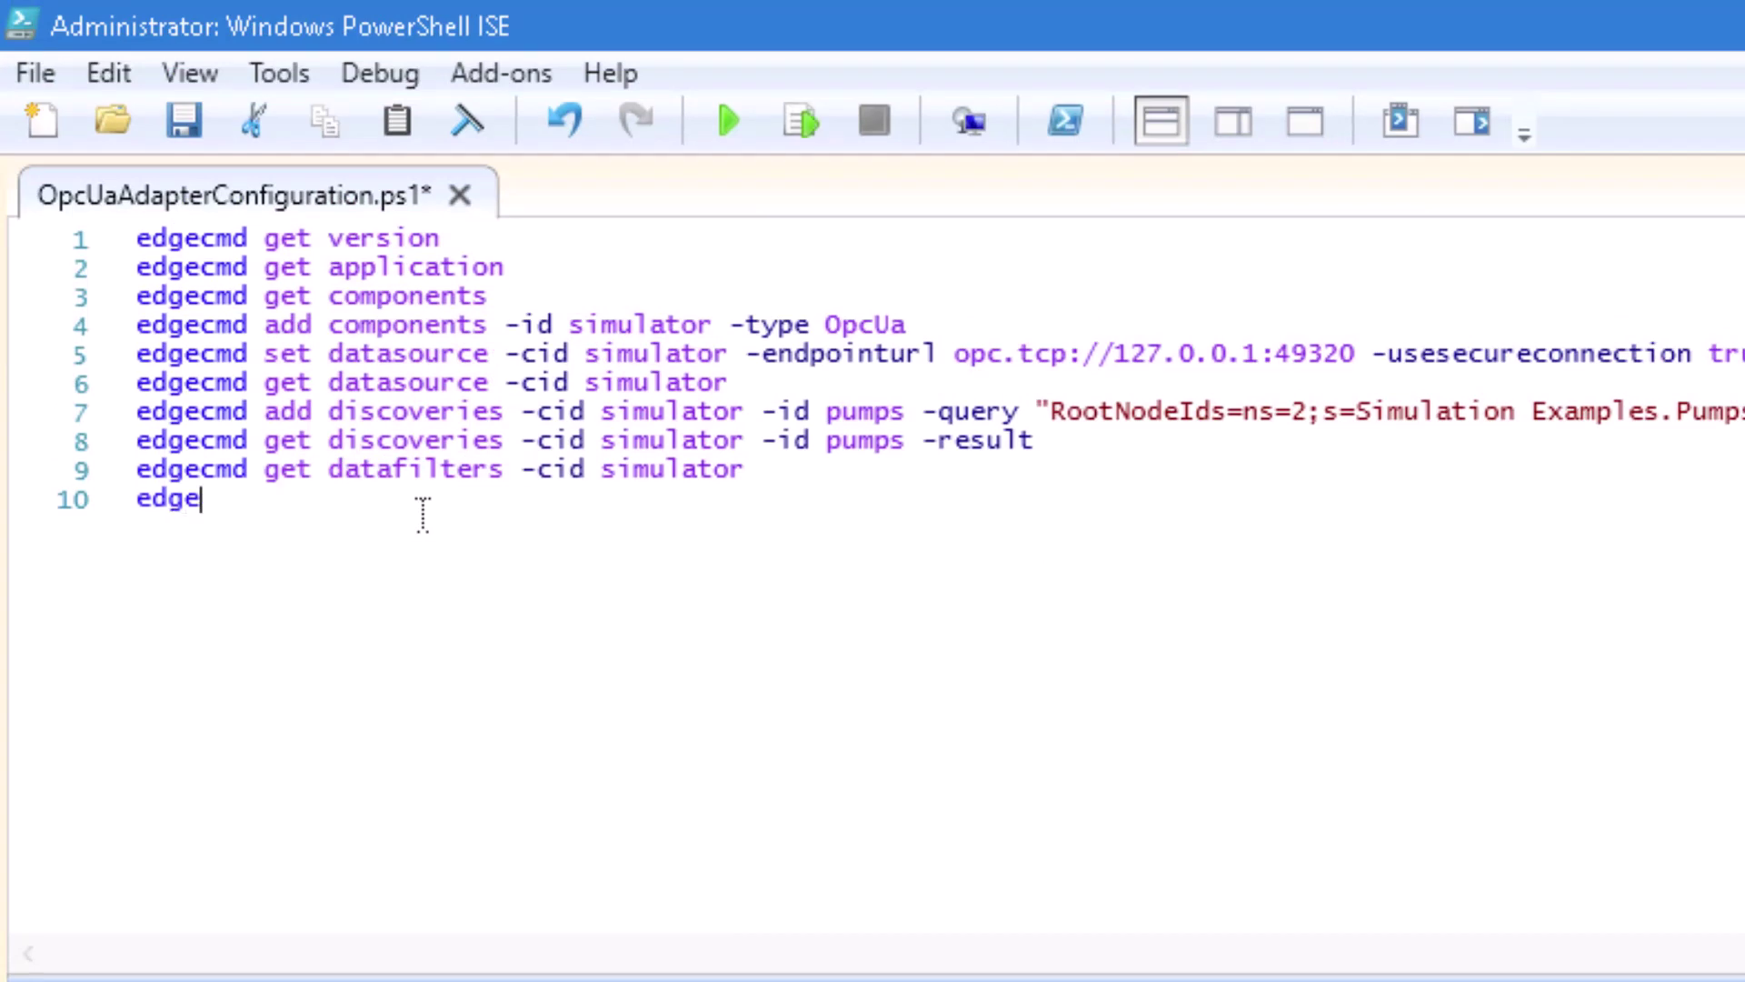
{"action": "type", "text": "cmd edit da"}
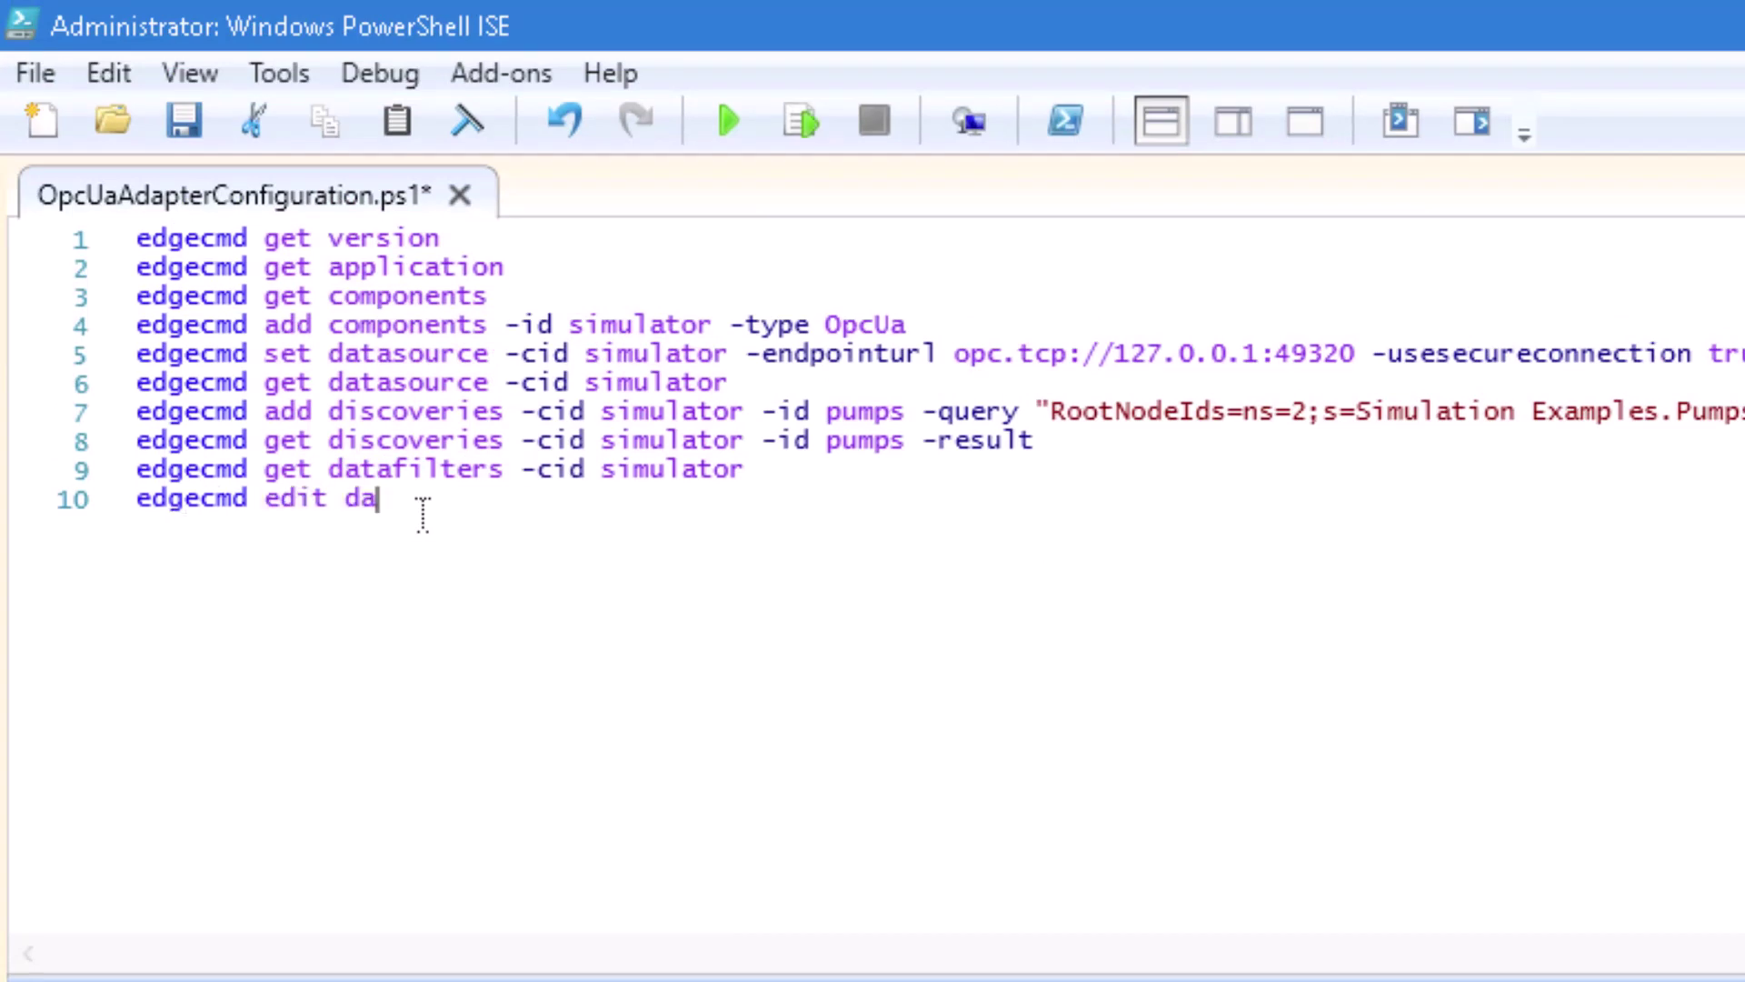
{"action": "type", "text": "tafilters -cid "}
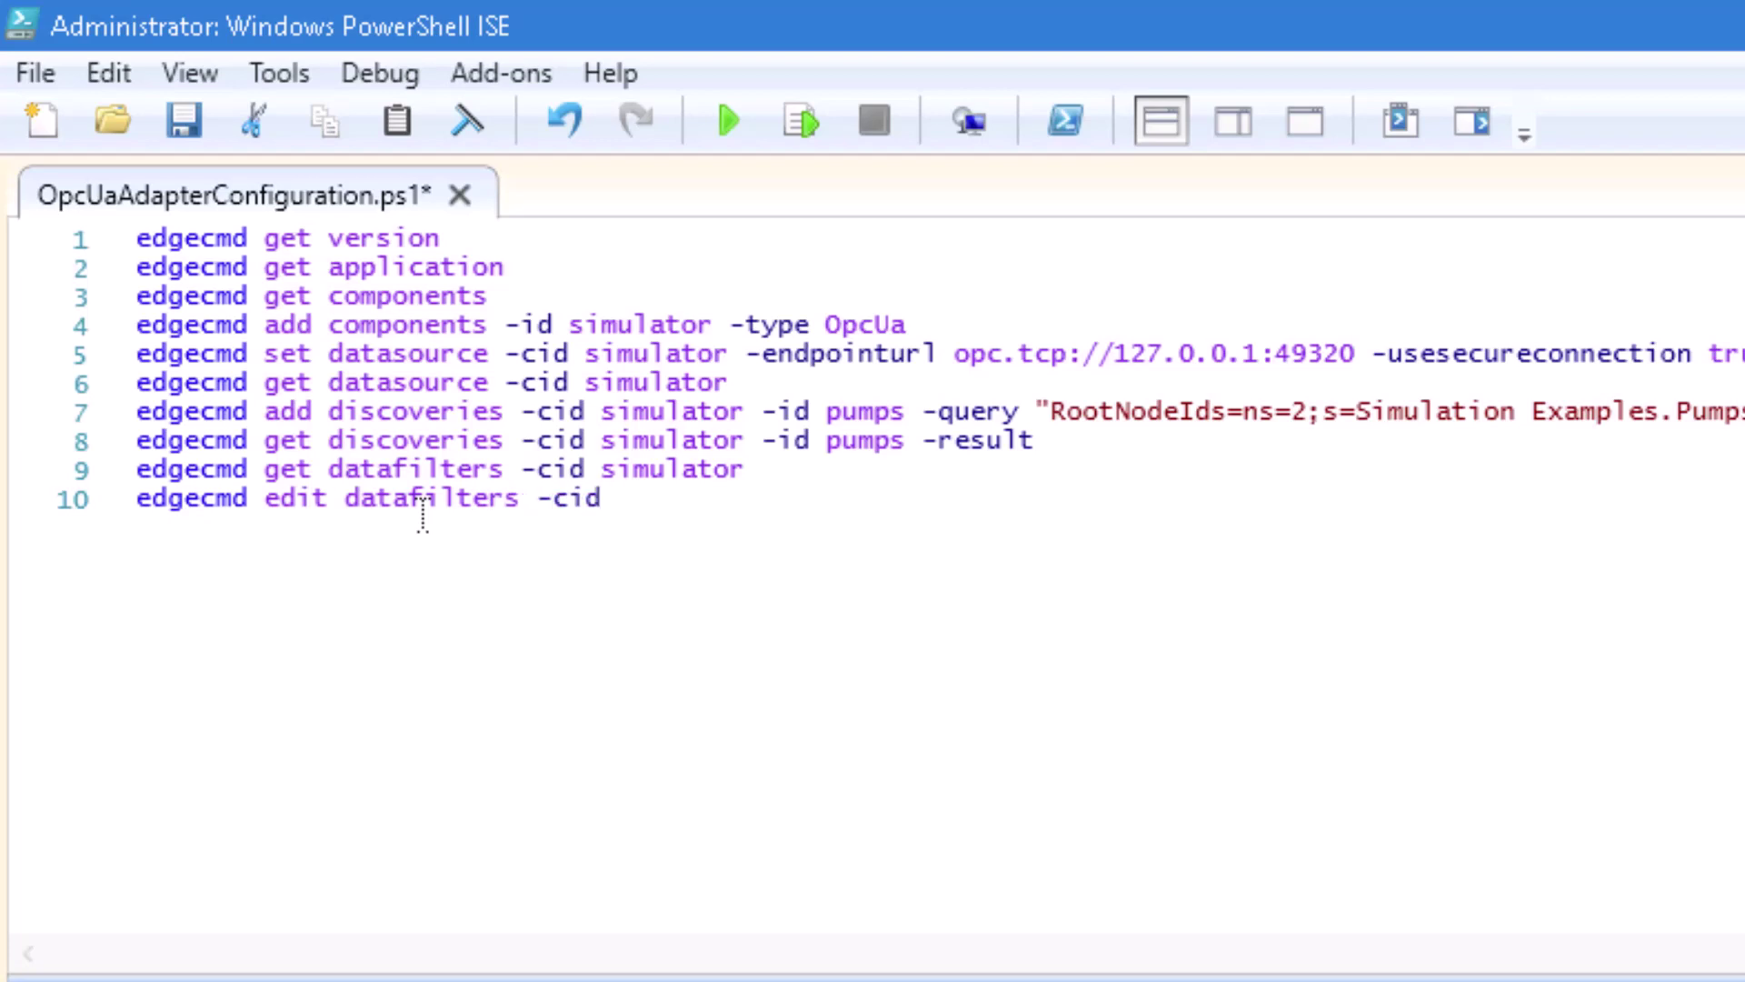
{"action": "type", "text": "simulato"}
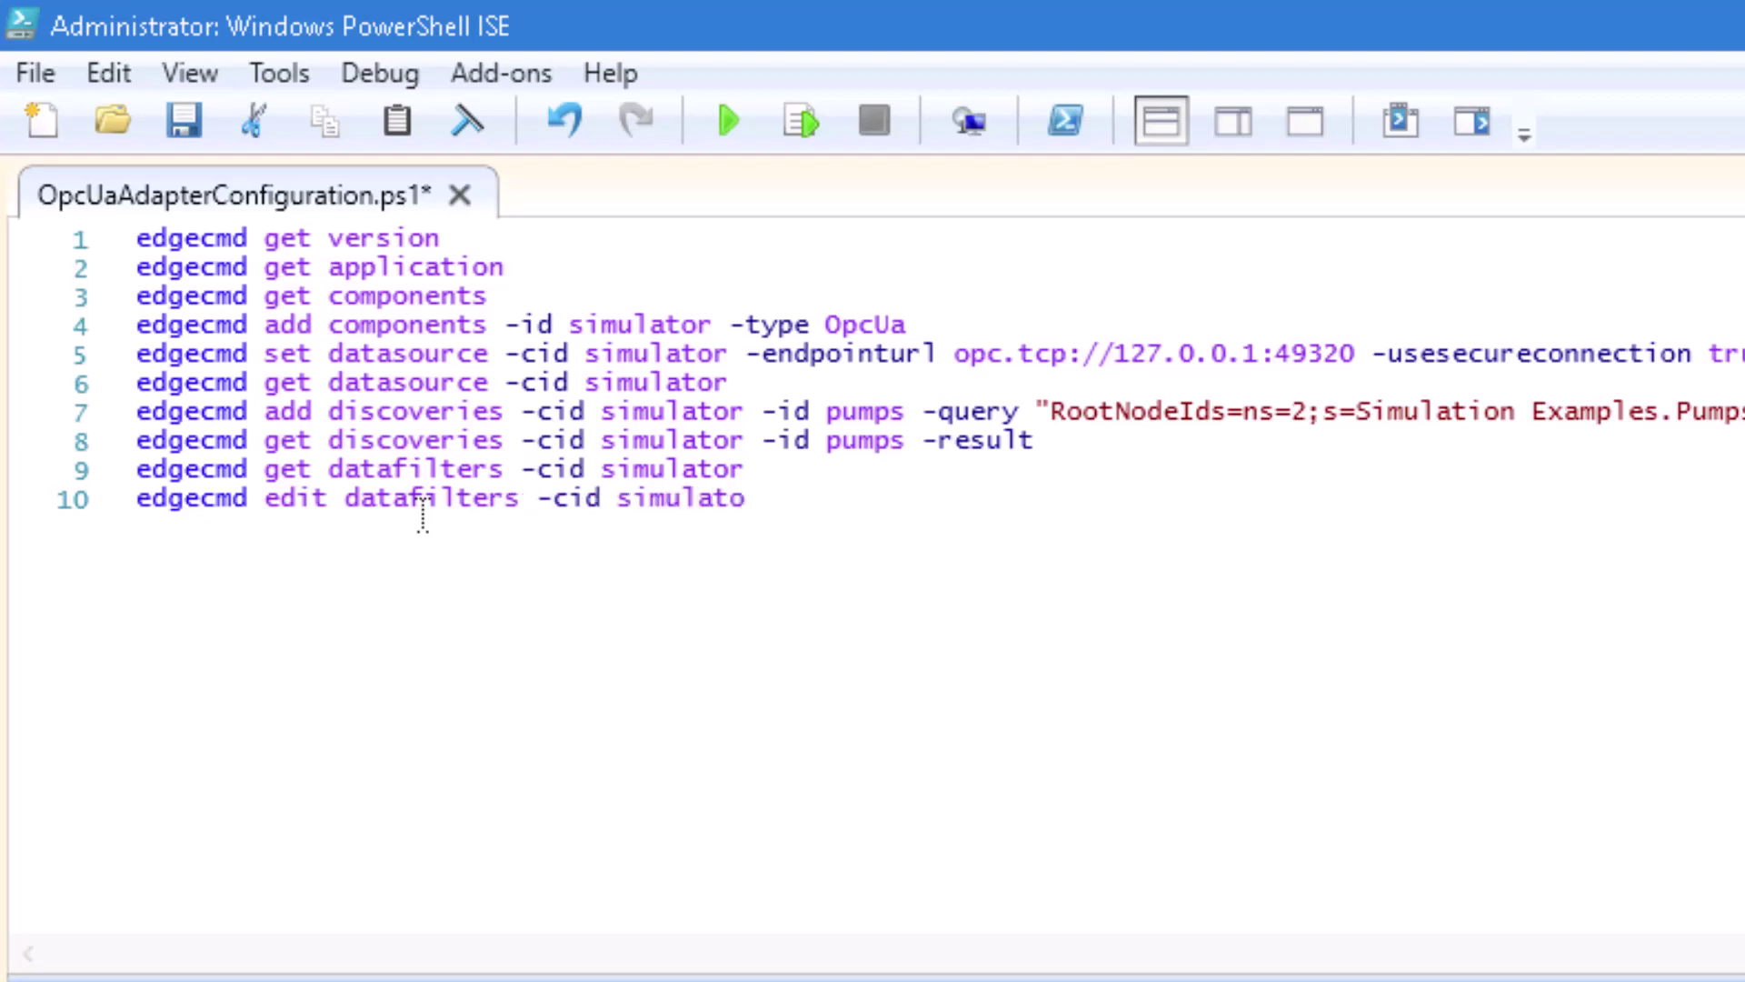
{"action": "type", "text": "r -id DuplicateData"}
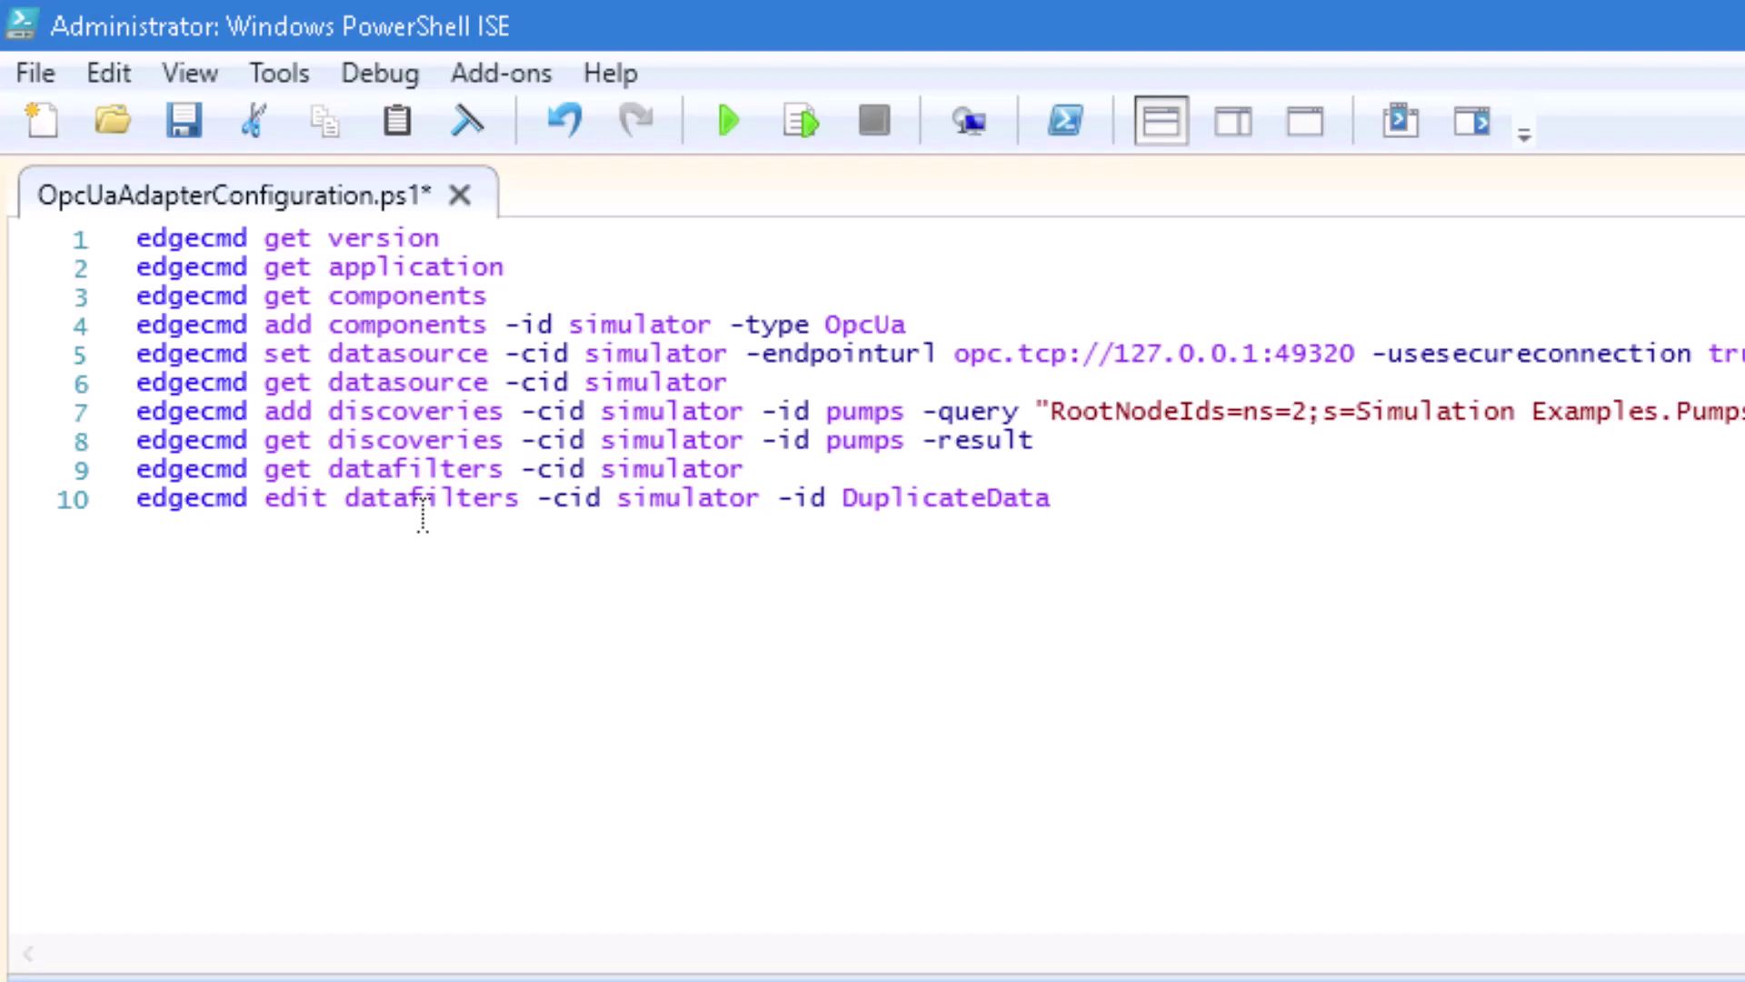
{"action": "type", "text": " -expiration"}
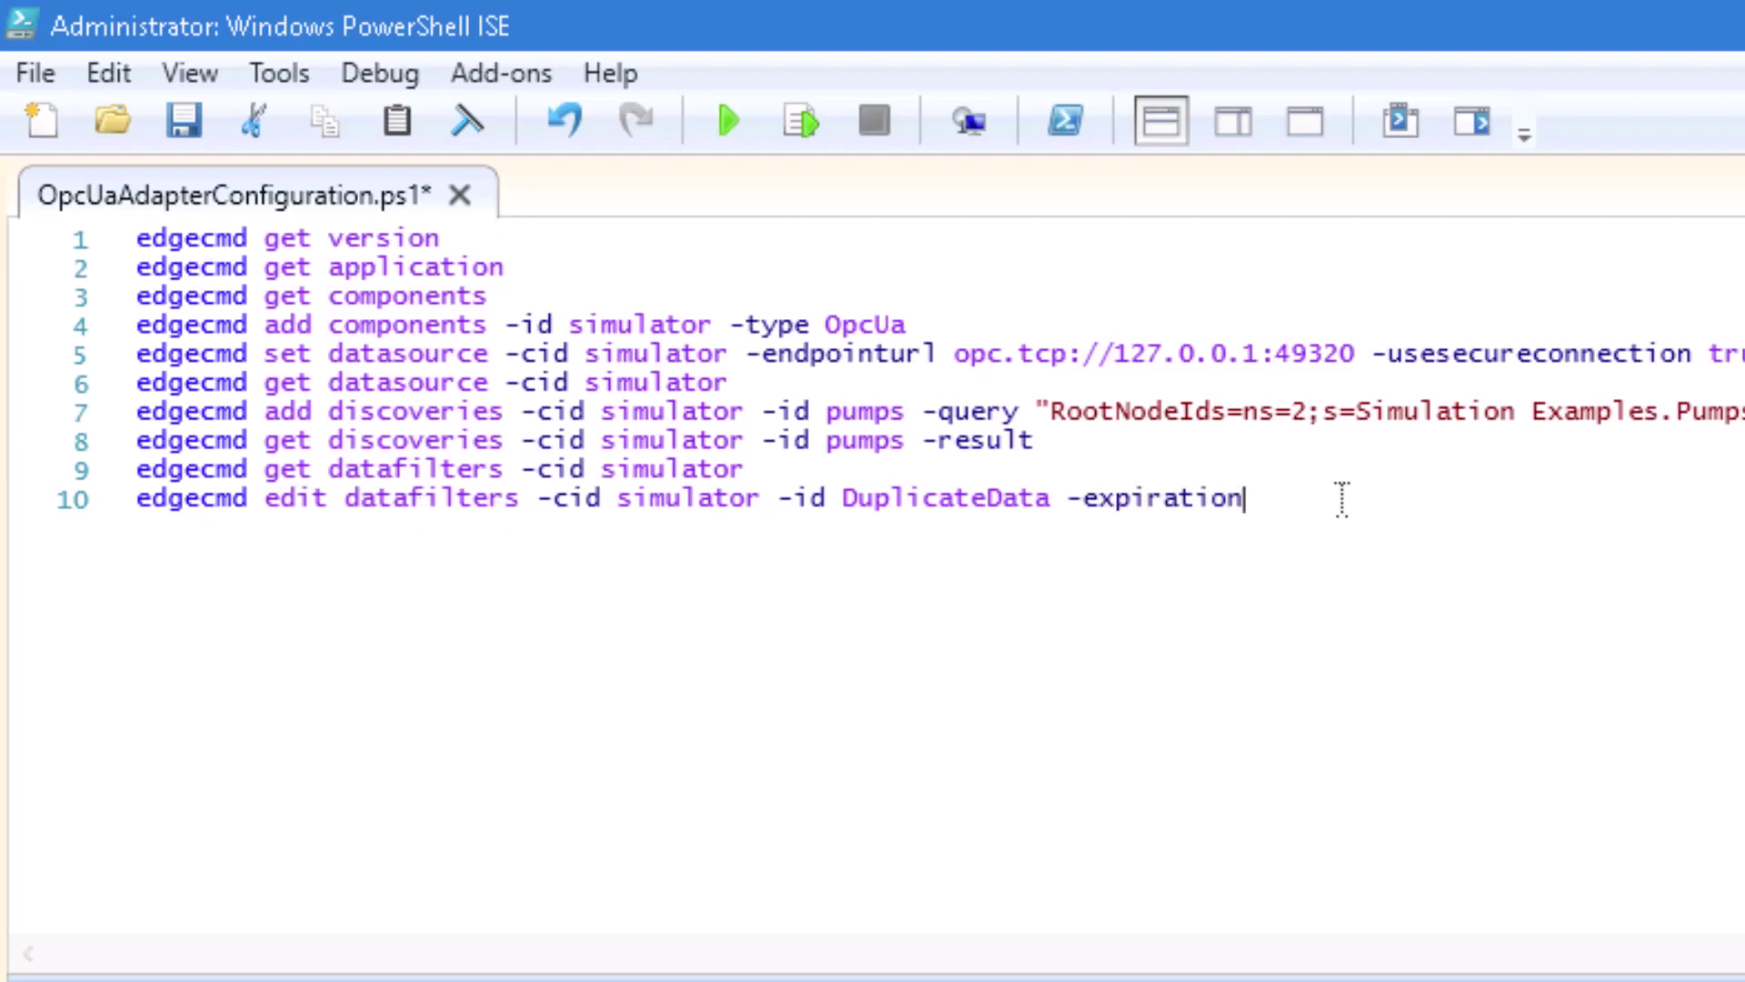
{"action": "type", "text": "period \"00:"}
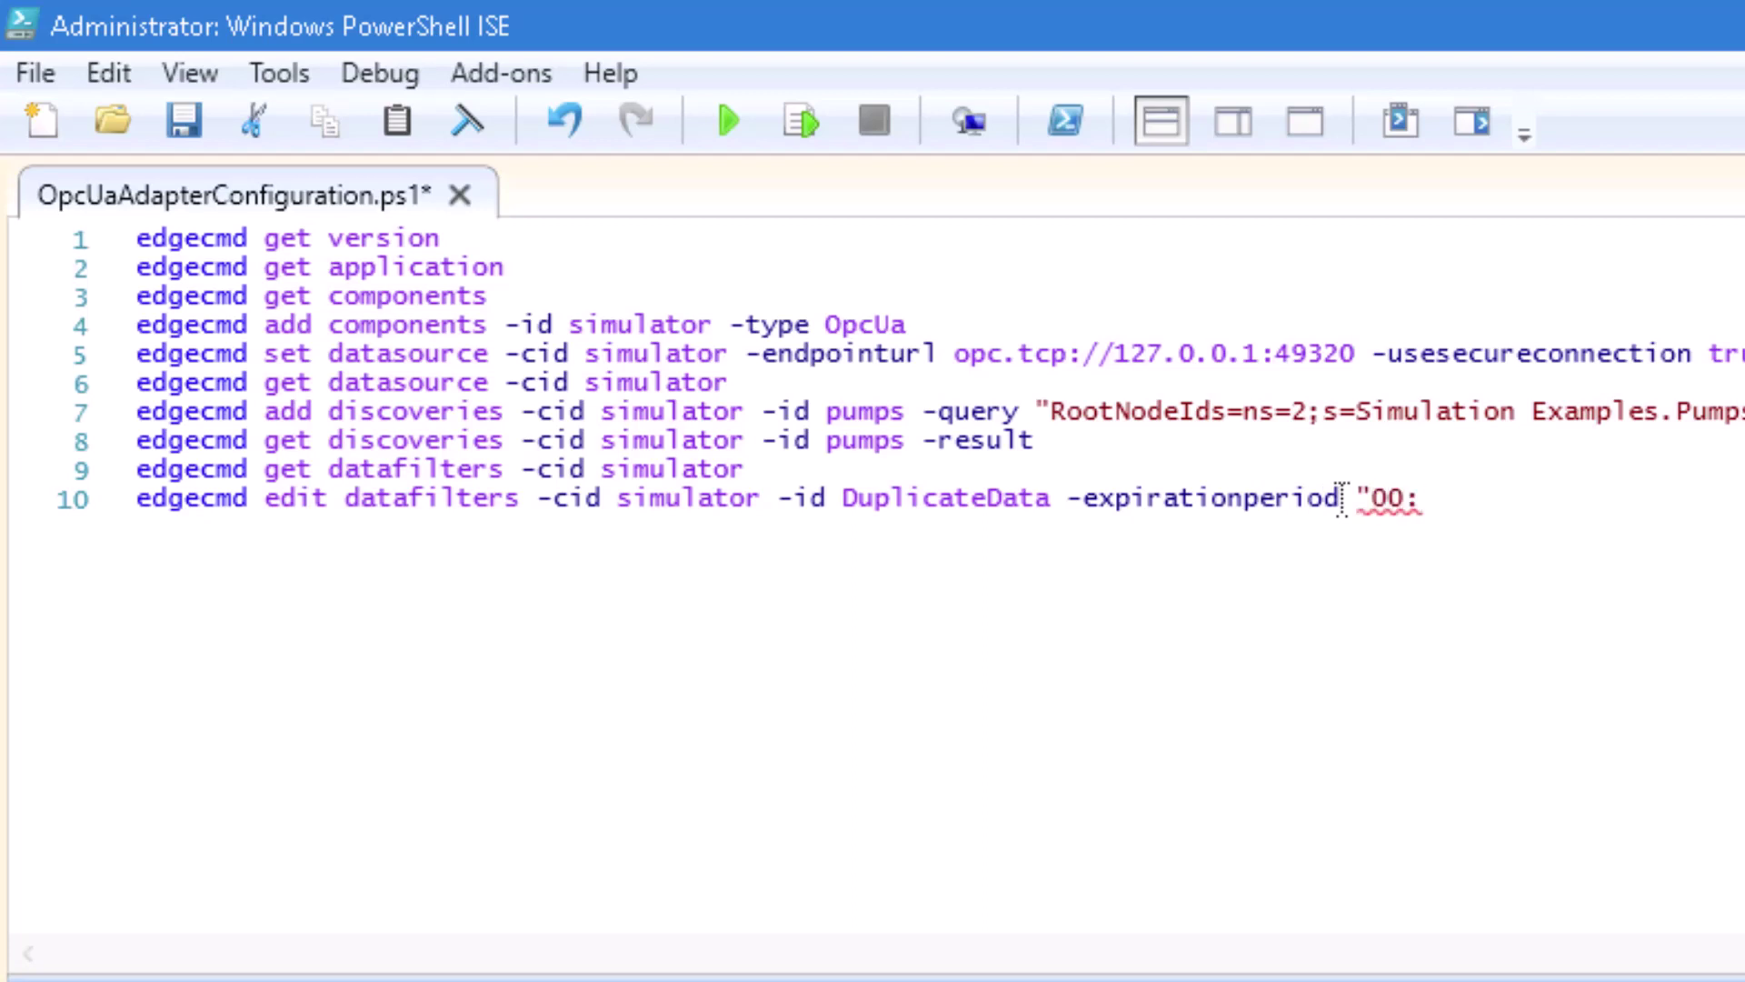
{"action": "type", "text": "10:00"}
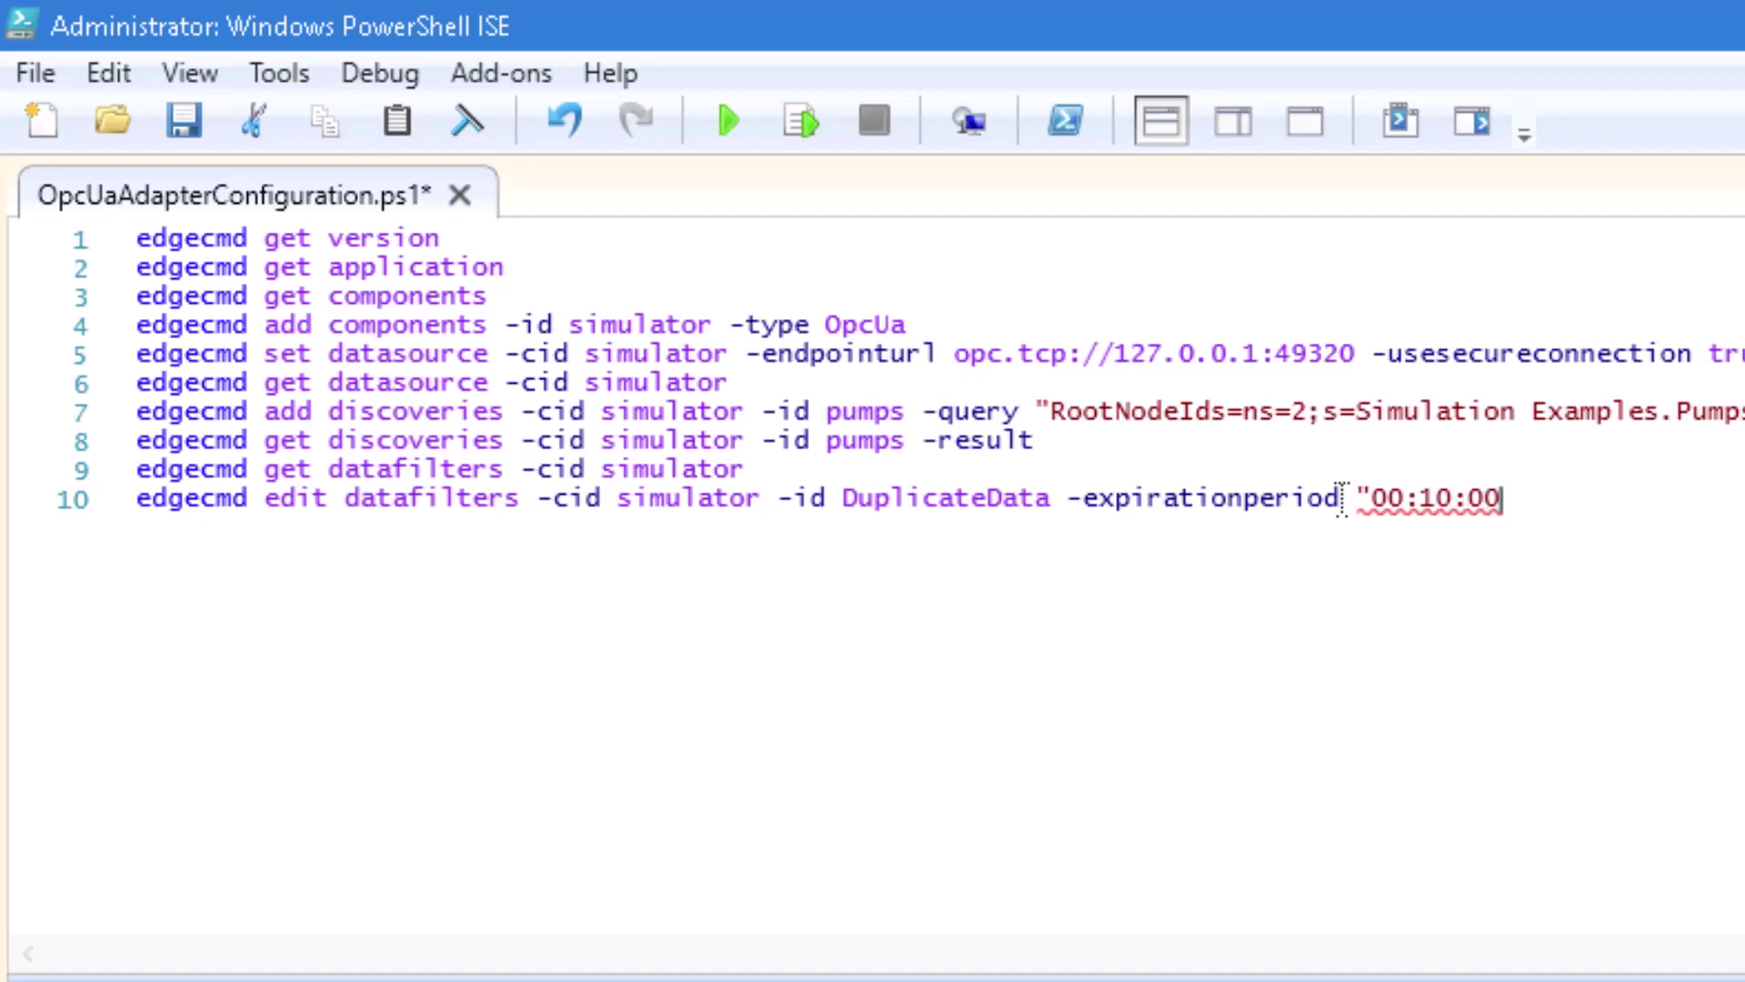
{"action": "type", "text": "\""}
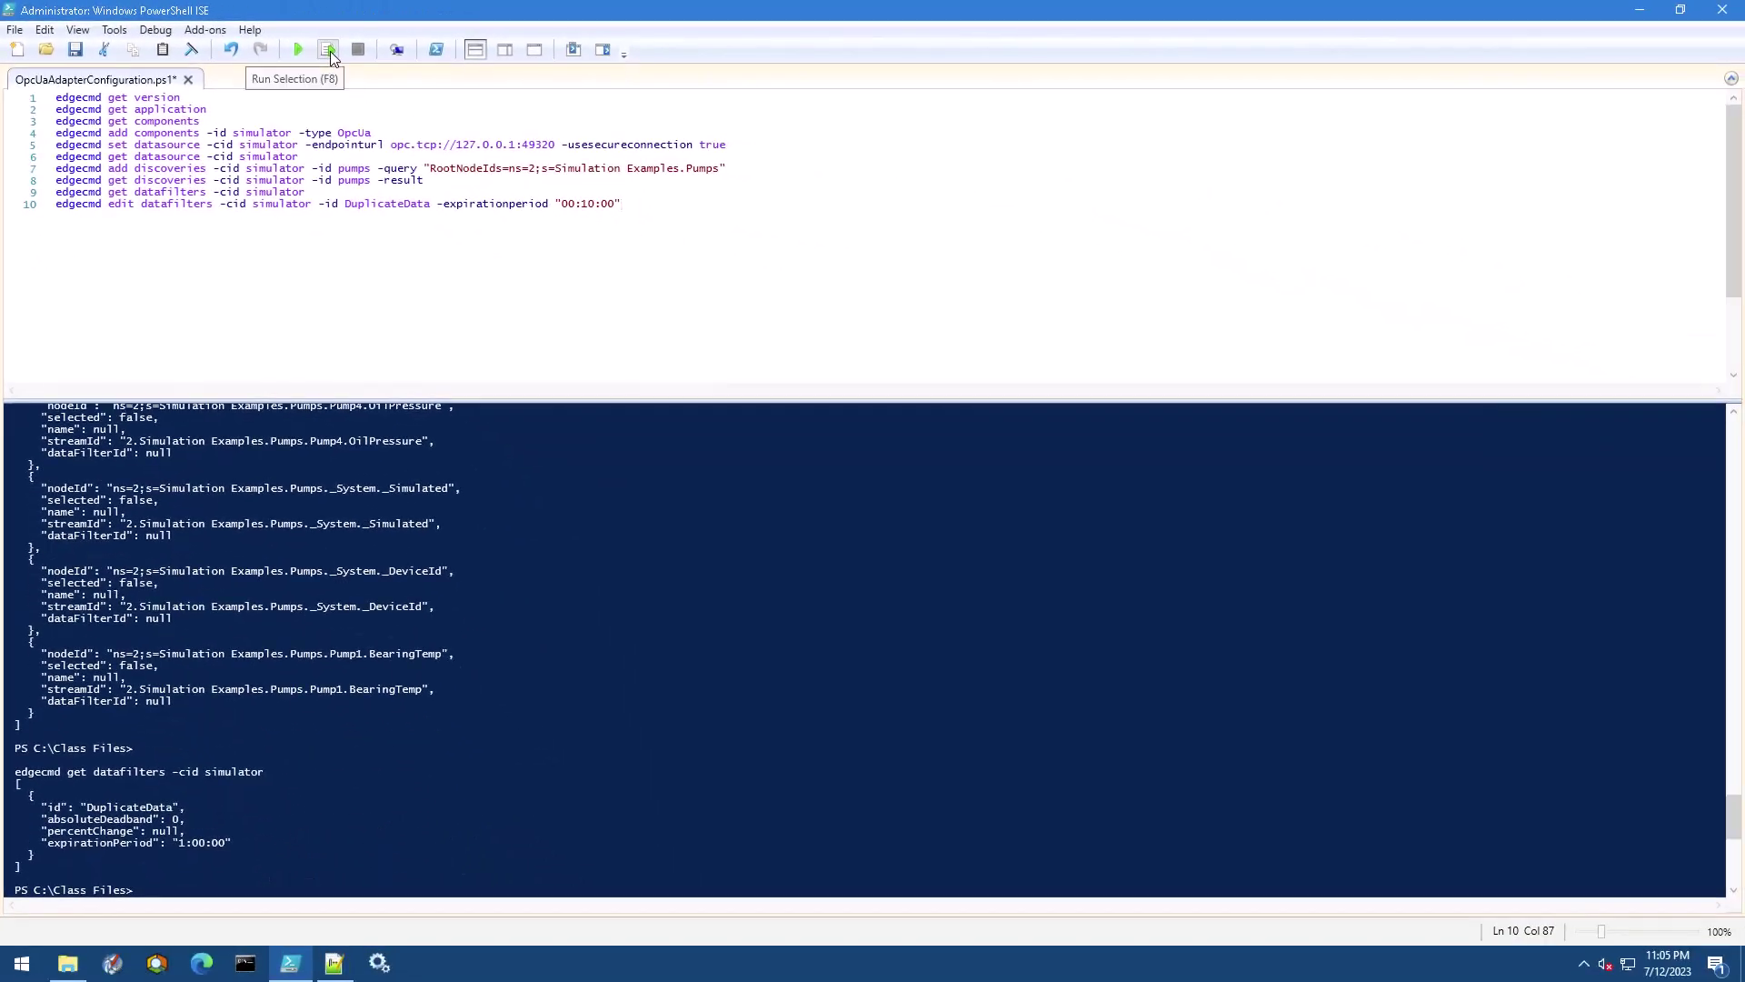
{"action": "left_click", "coordinate": [330, 51]}
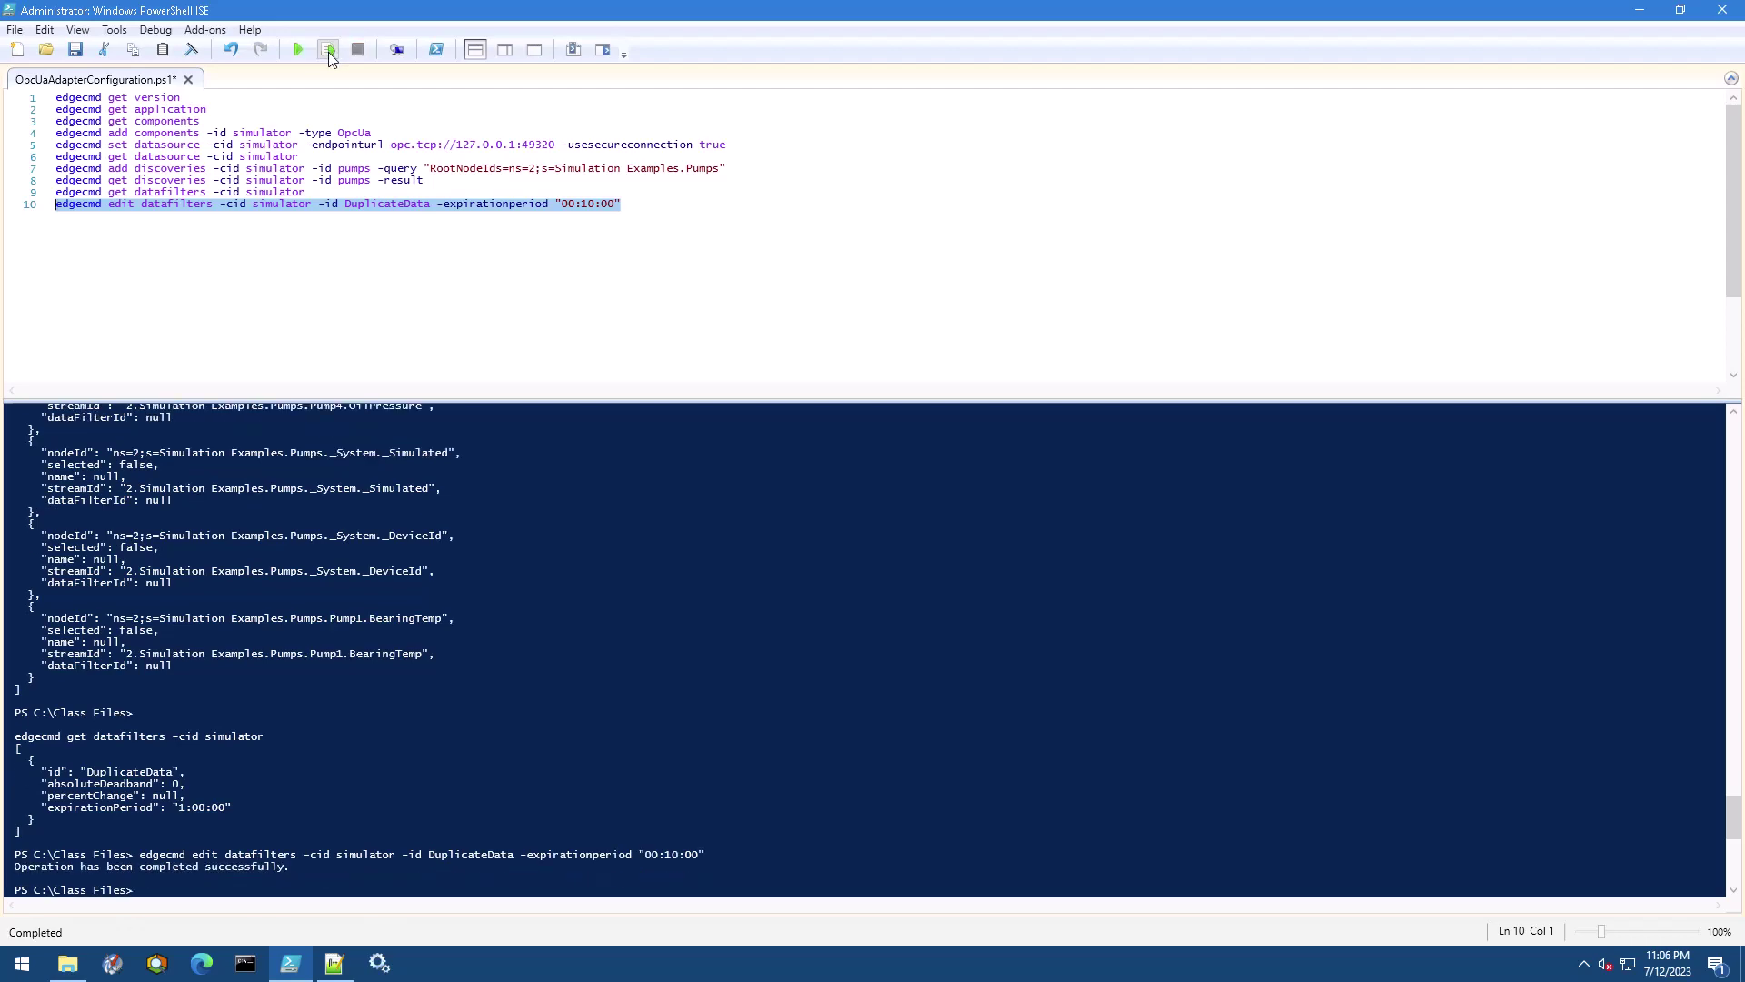
- Start line 11: 'edgecmd add datafilters -cid simulator -id 1UnitDeadband -absolutedeadband 1' with expiration 600
{"action": "left_click", "coordinate": [653, 204]}
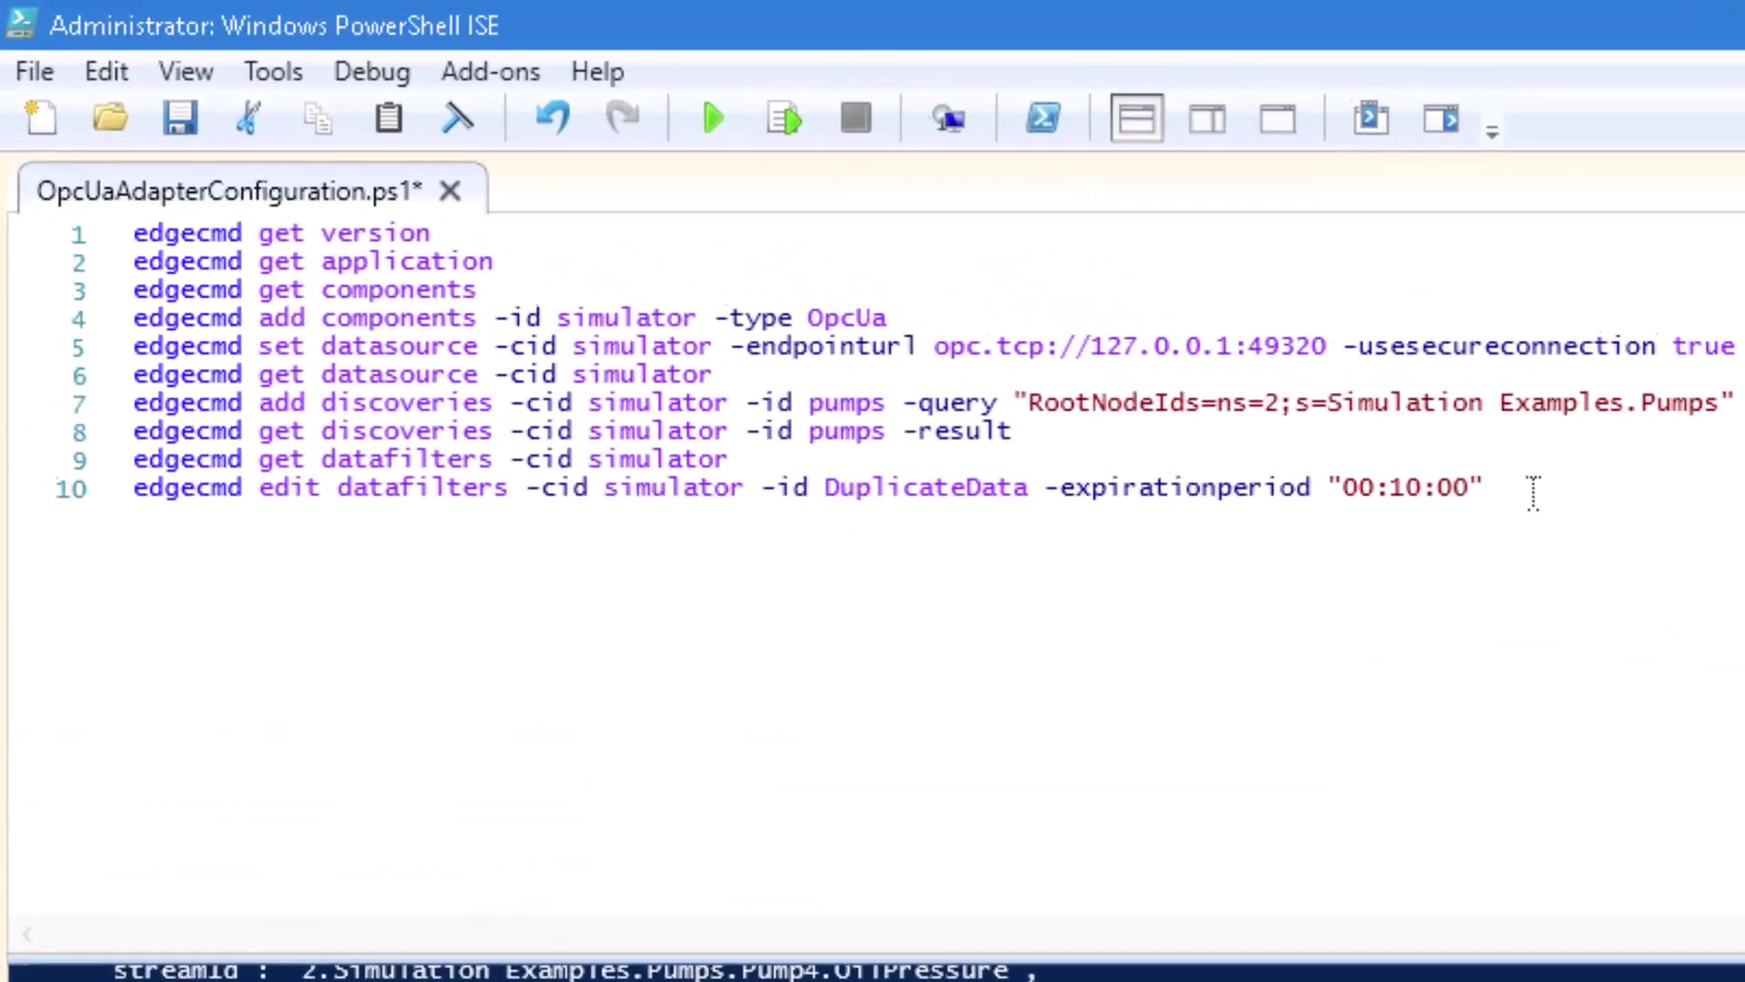
{"action": "key", "text": "Return"}
{"action": "type", "text": "ed"}
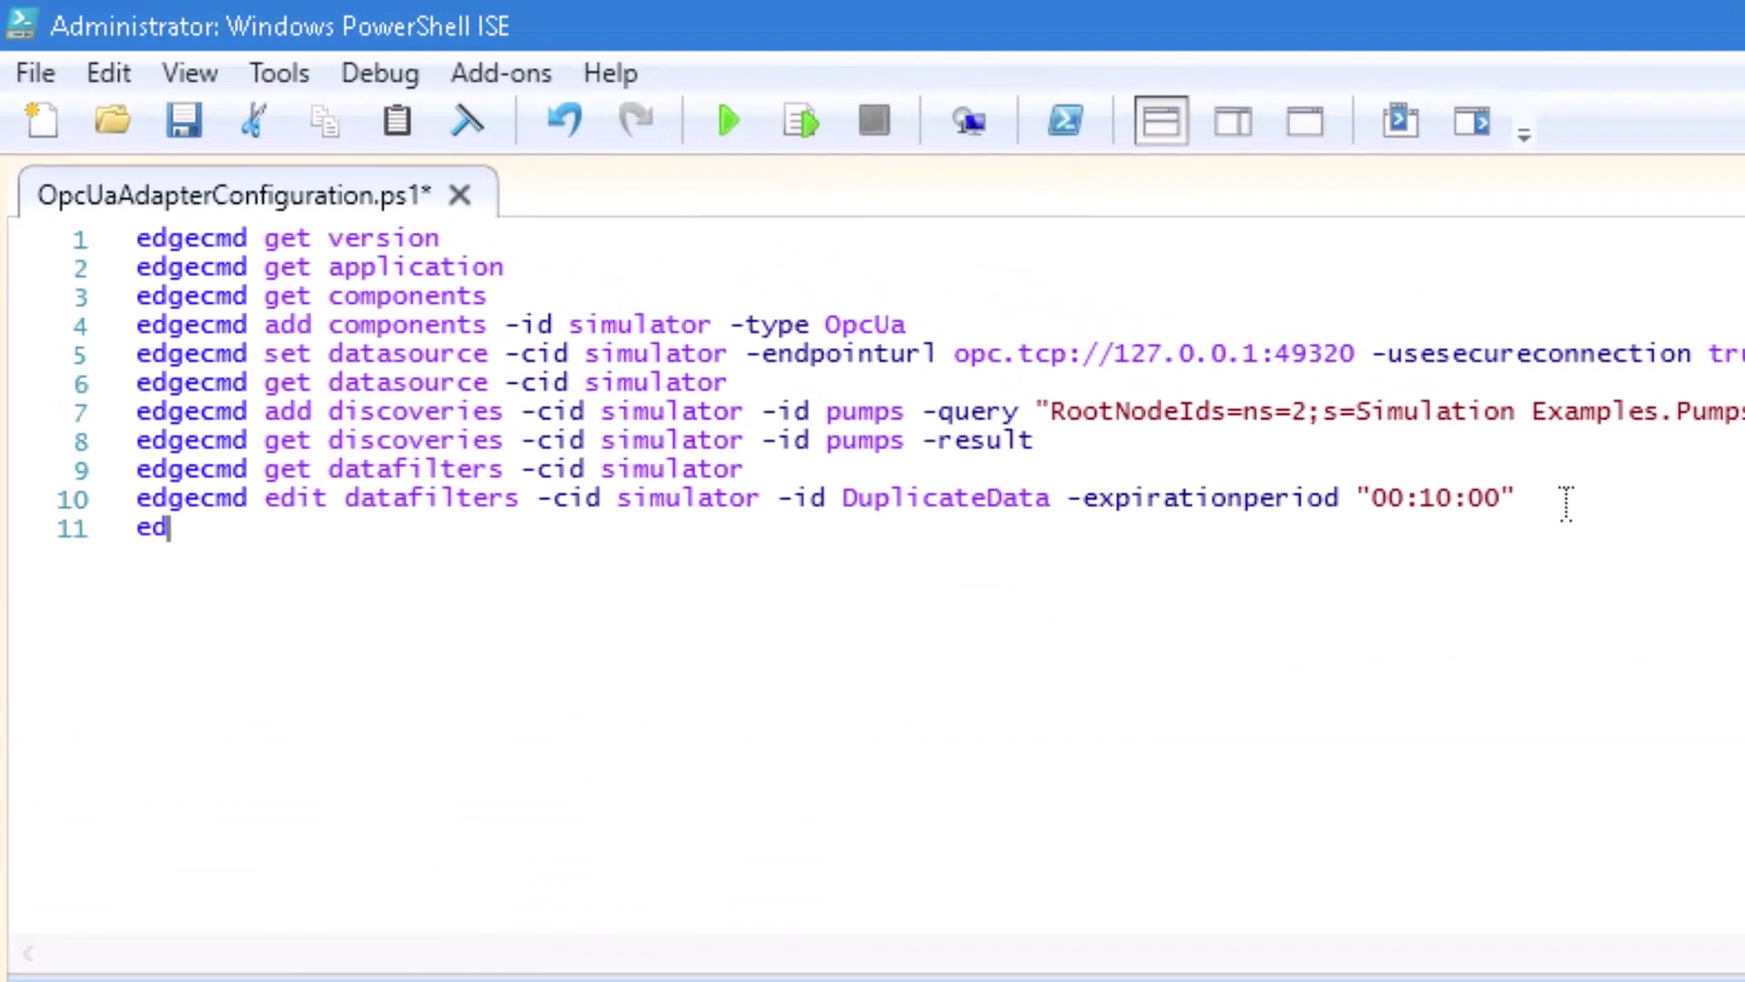
{"action": "type", "text": "gecmd ad"}
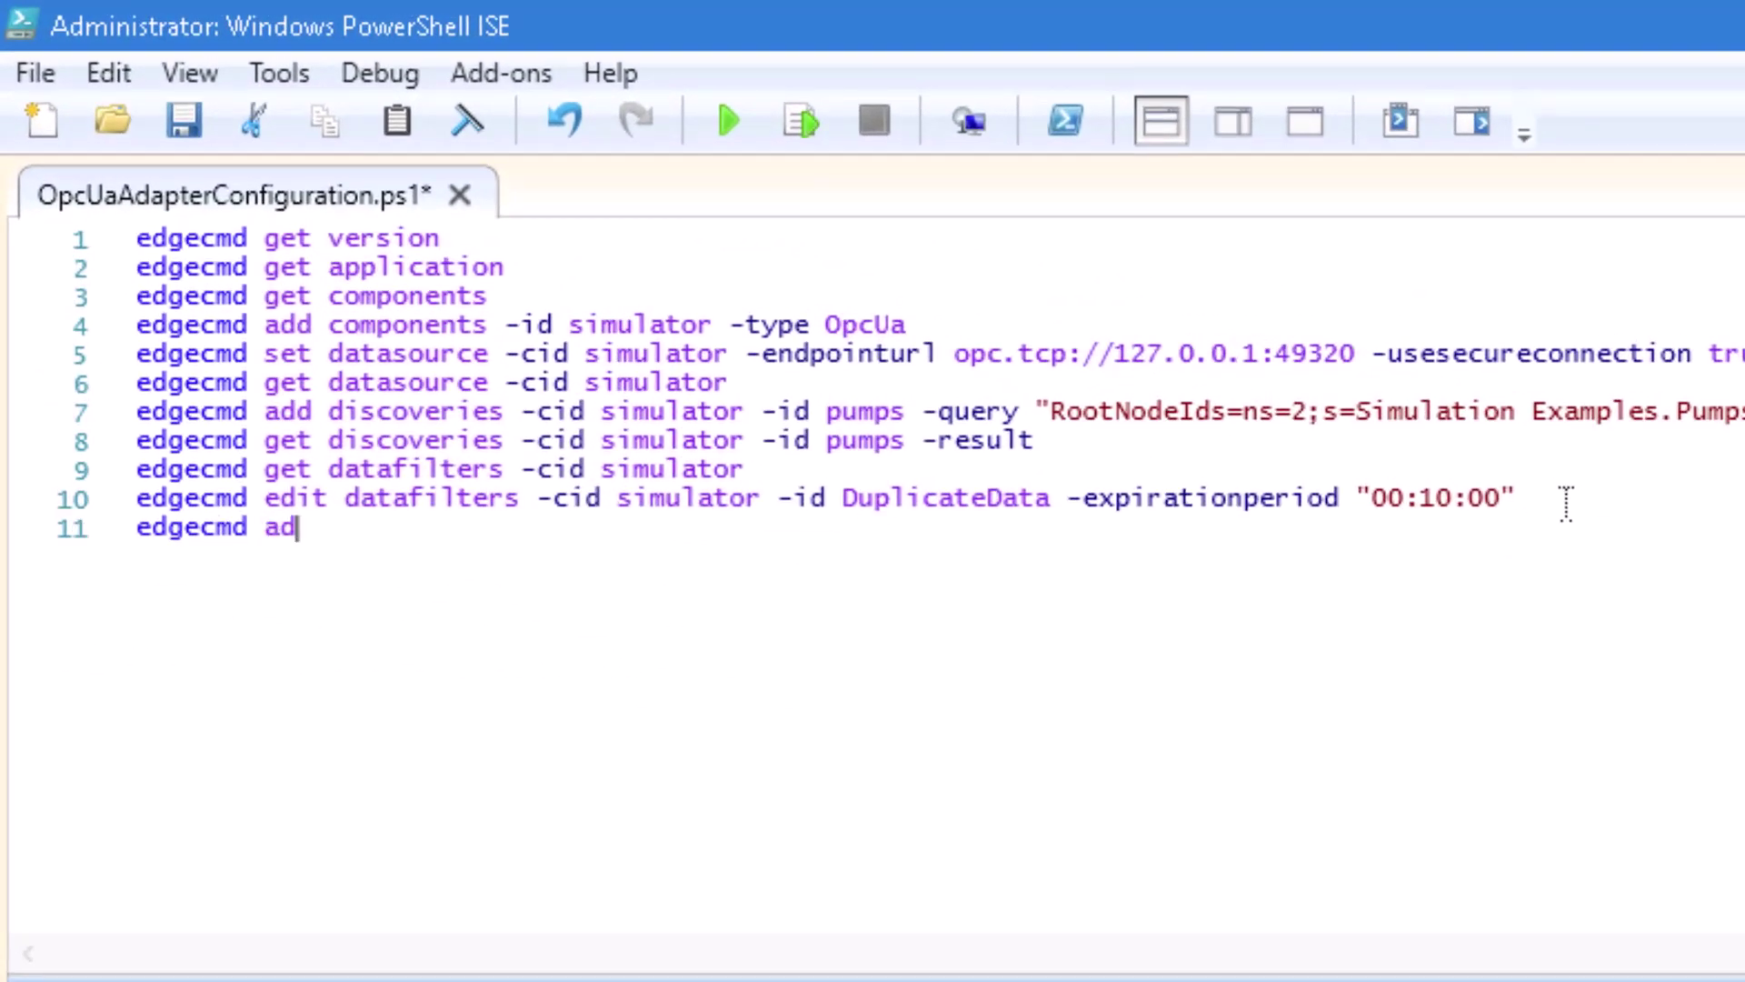
{"action": "type", "text": "d datafi"}
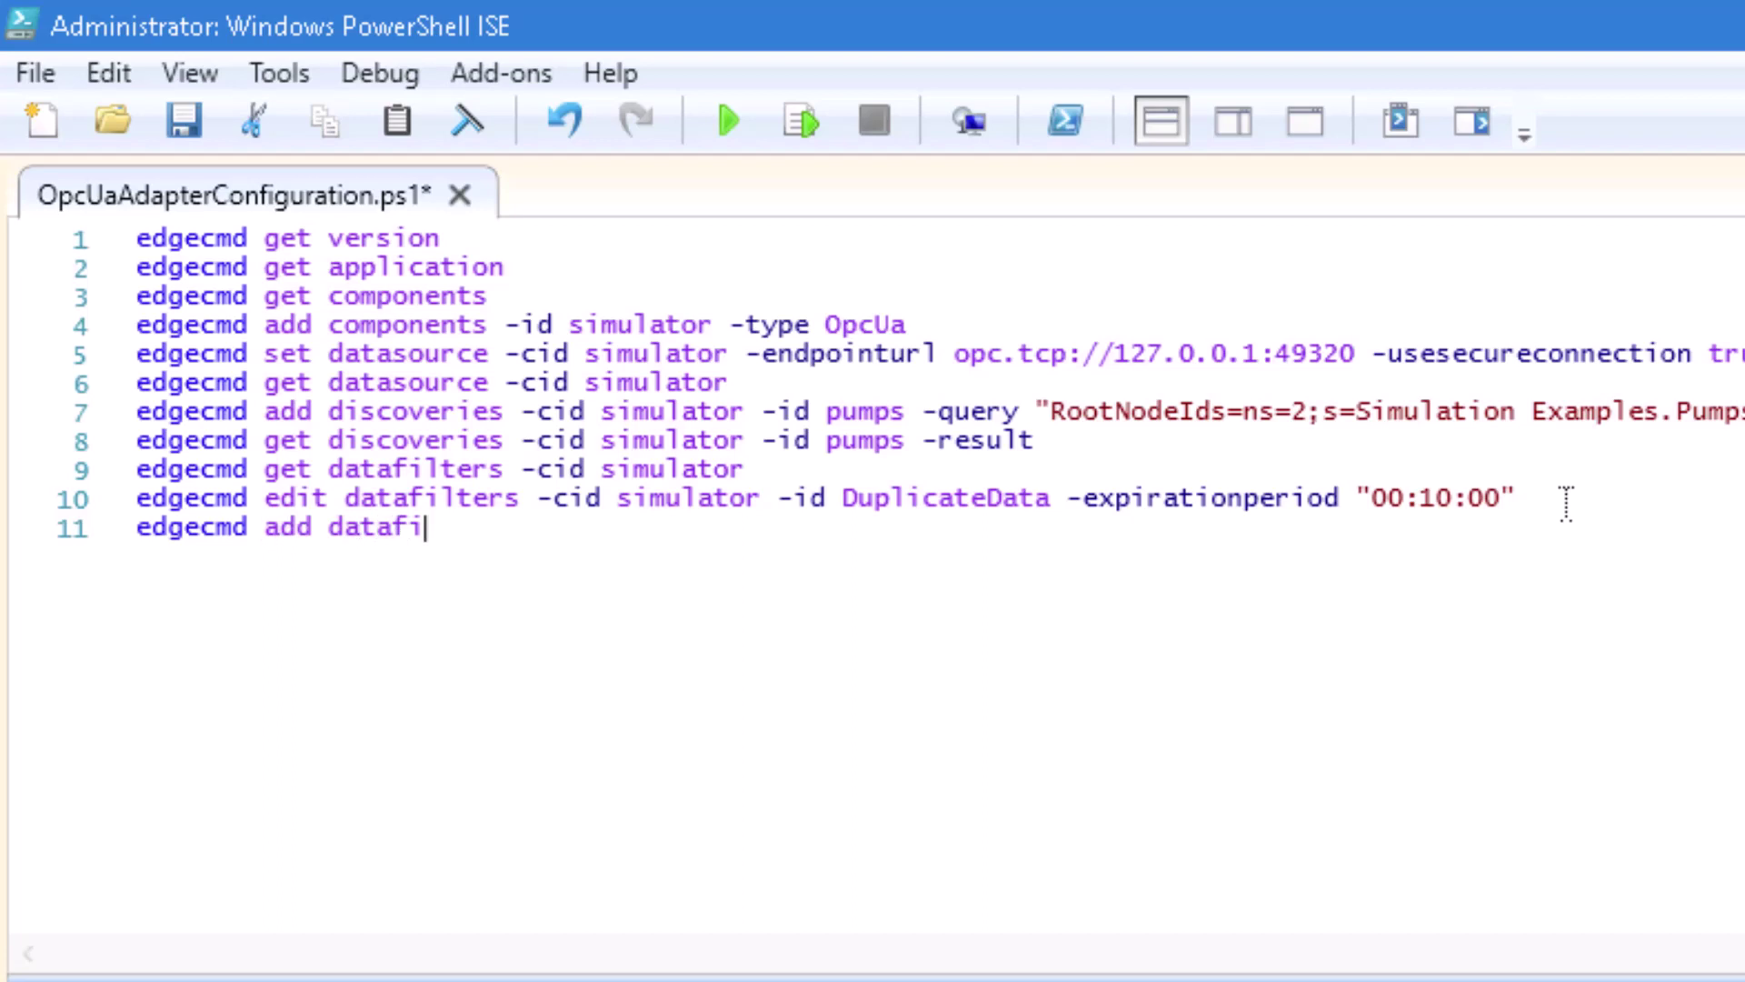
{"action": "type", "text": "lters -cid simulat"}
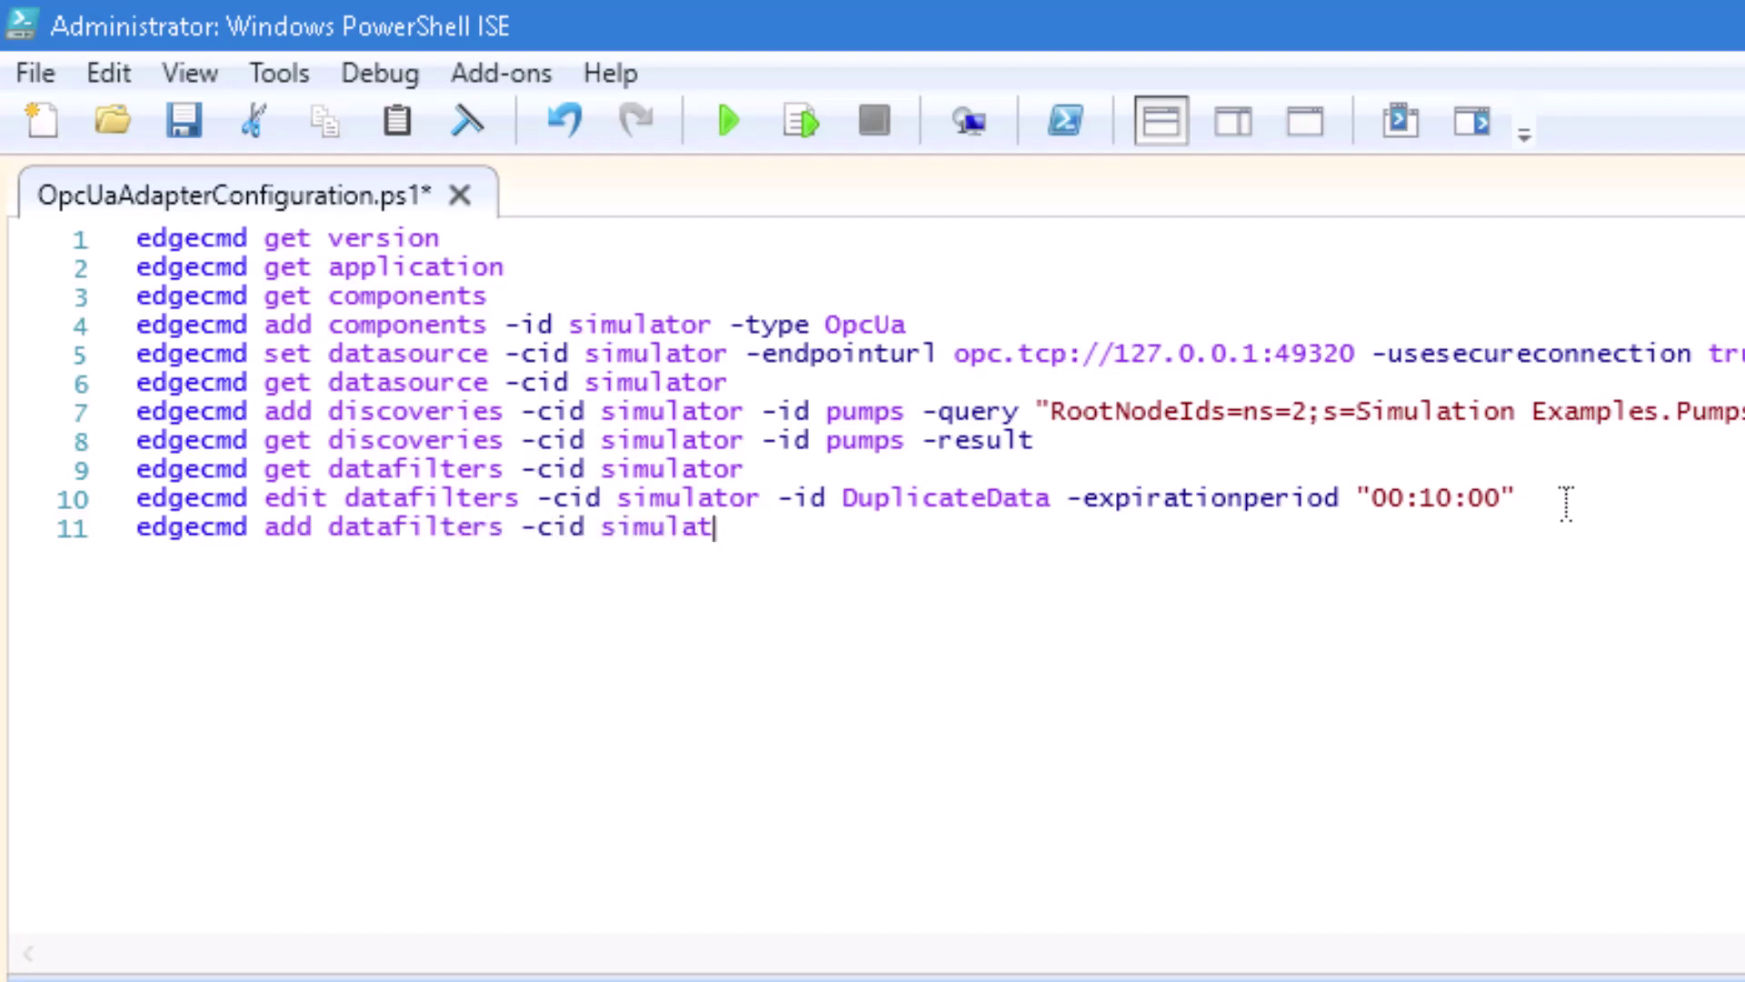
{"action": "type", "text": "or -id 1UnitDeadb"}
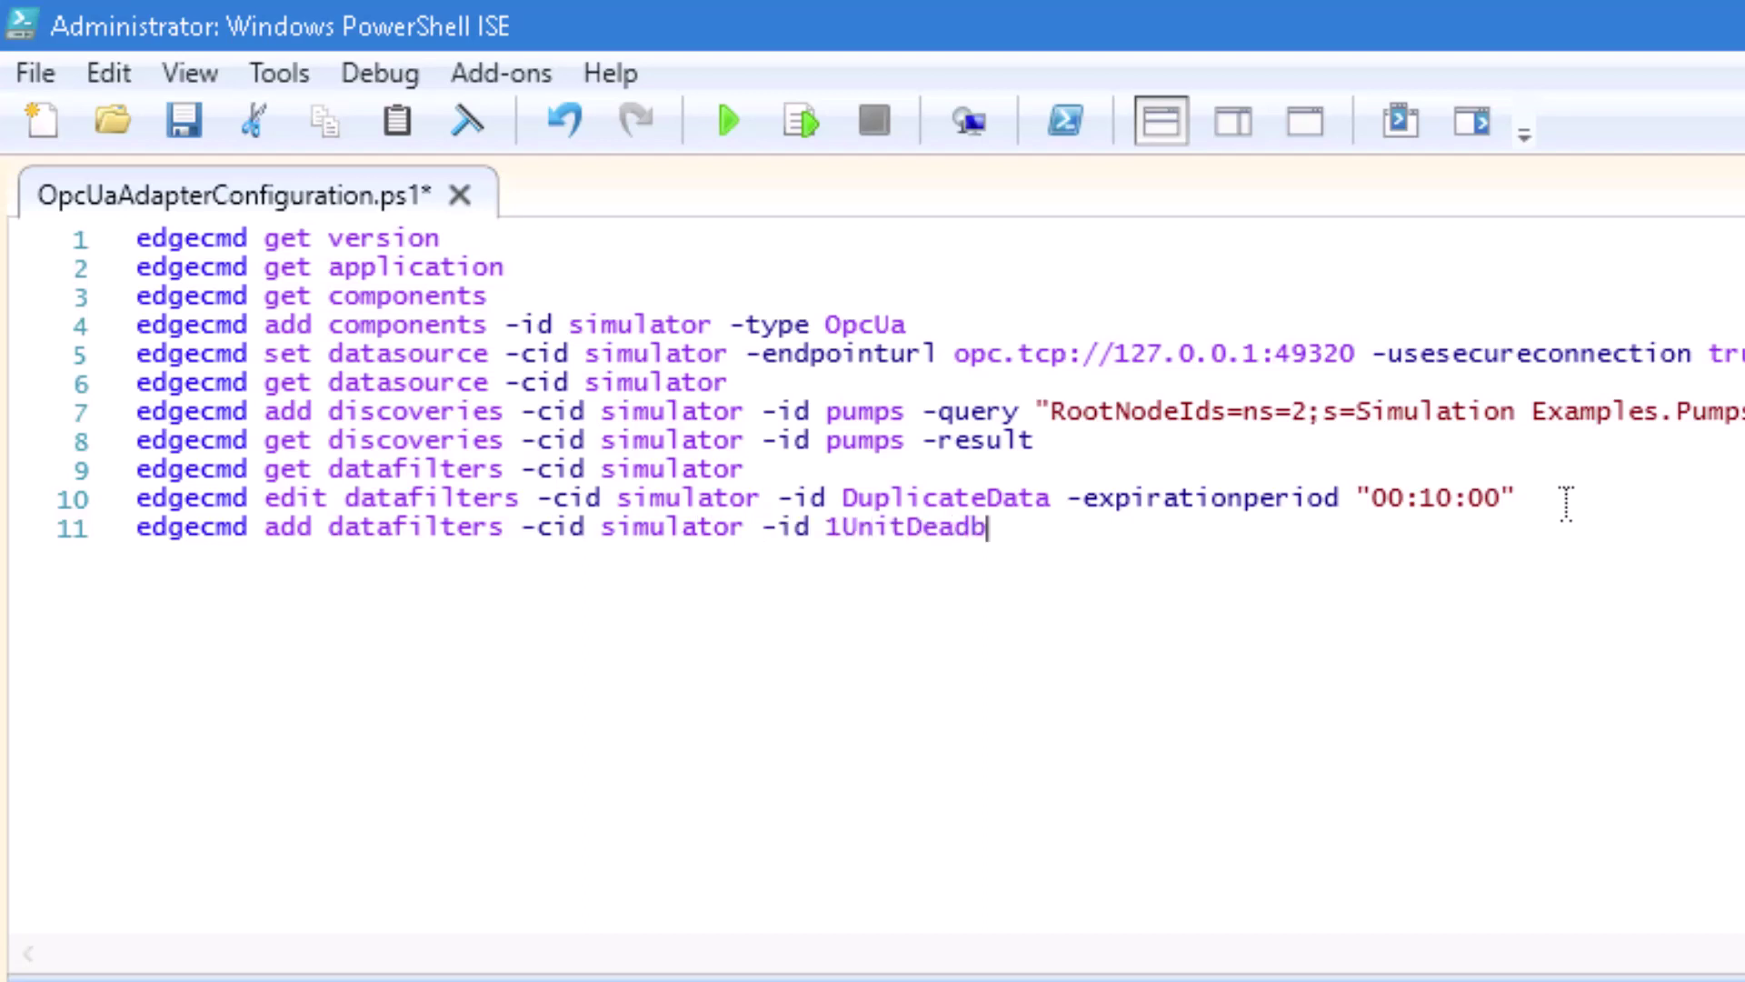
{"action": "type", "text": "and -absolute"}
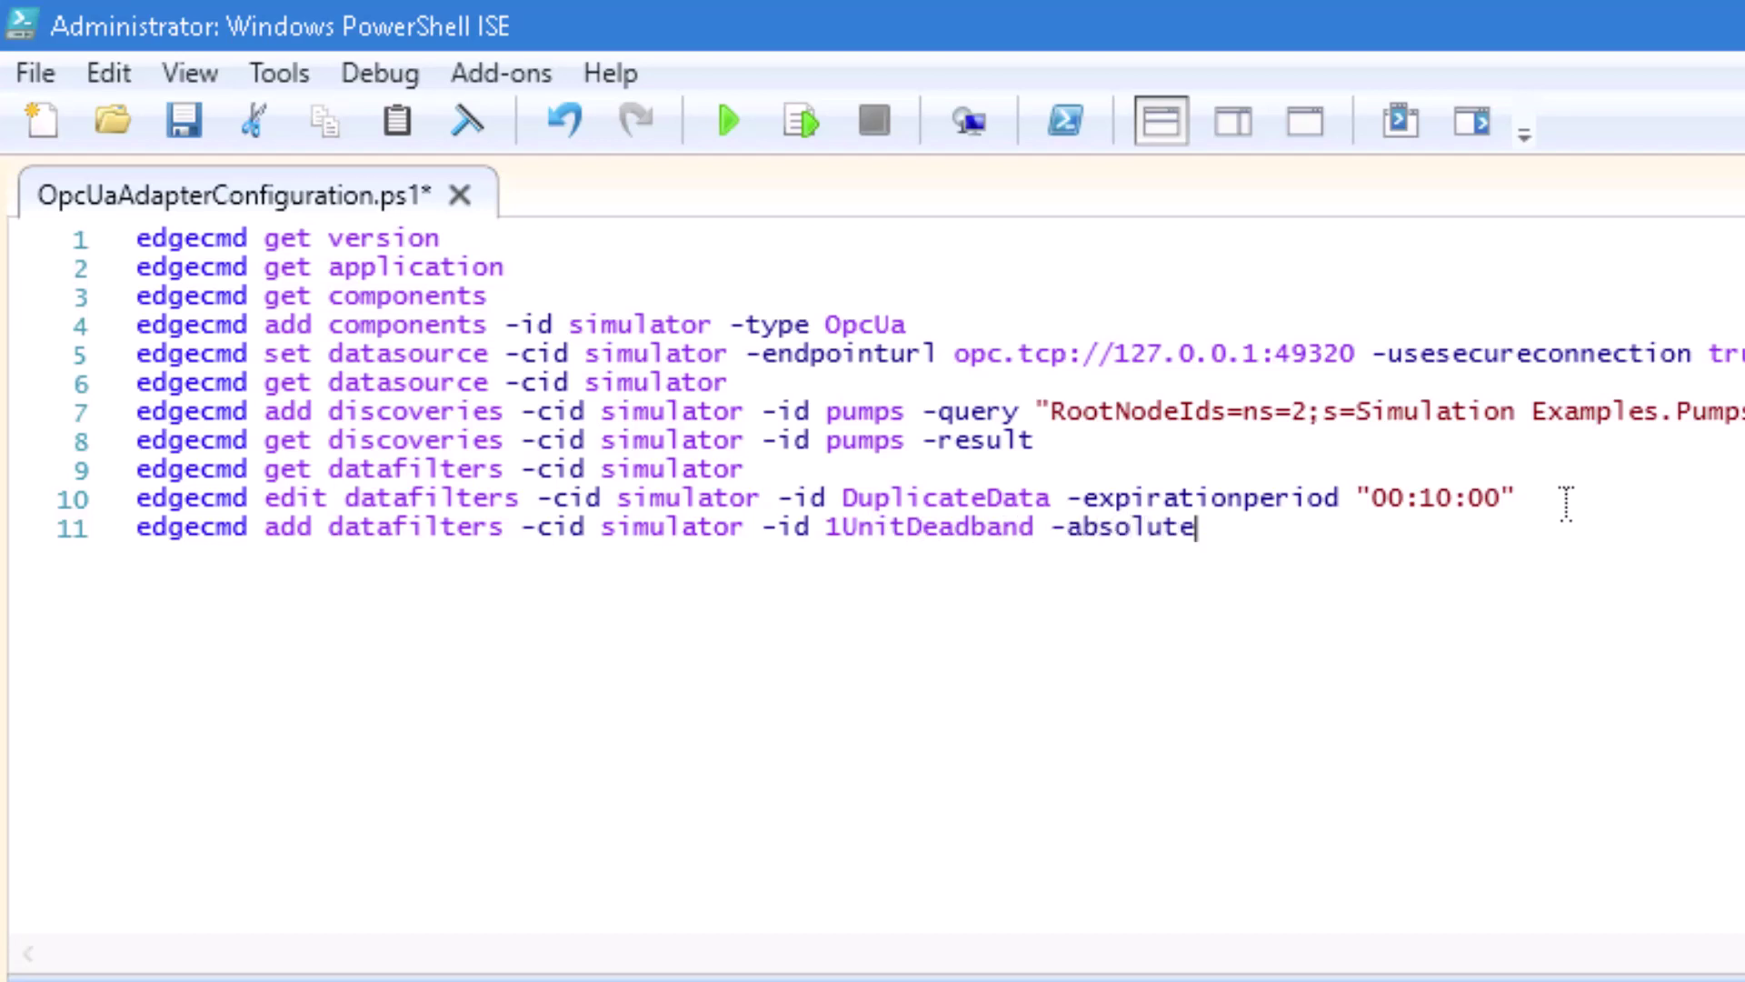
{"action": "type", "text": "deadband"}
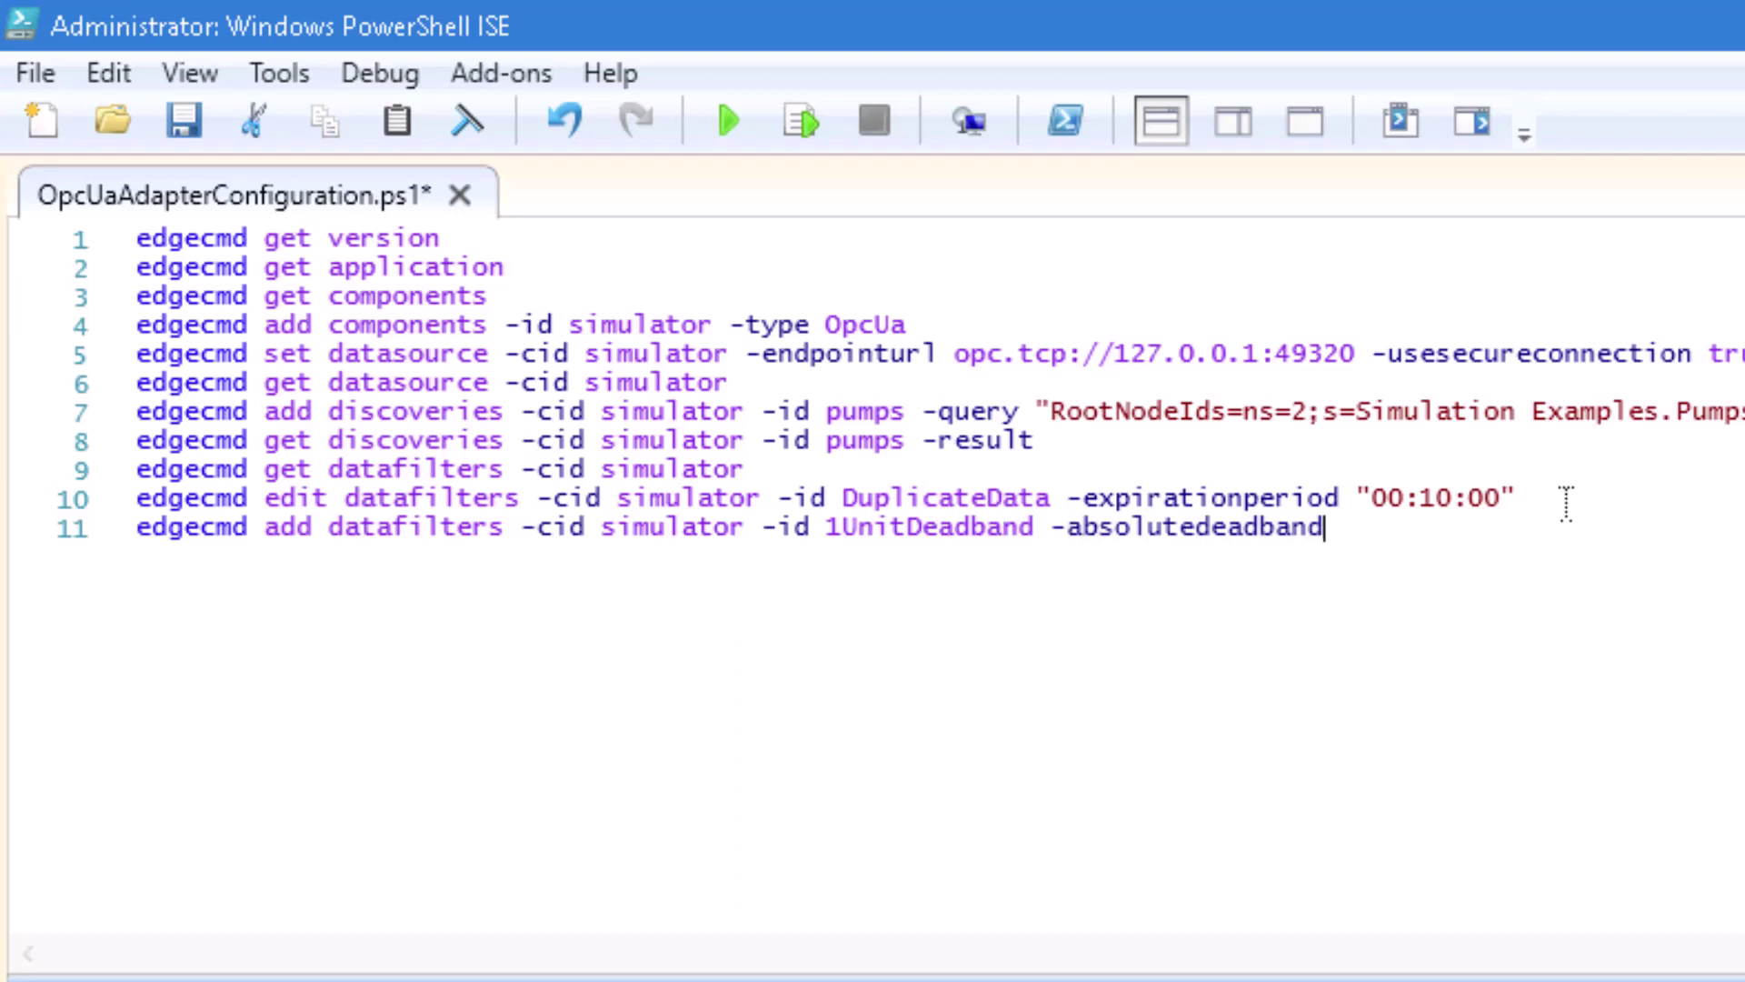
{"action": "type", "text": " 1 -expiration"}
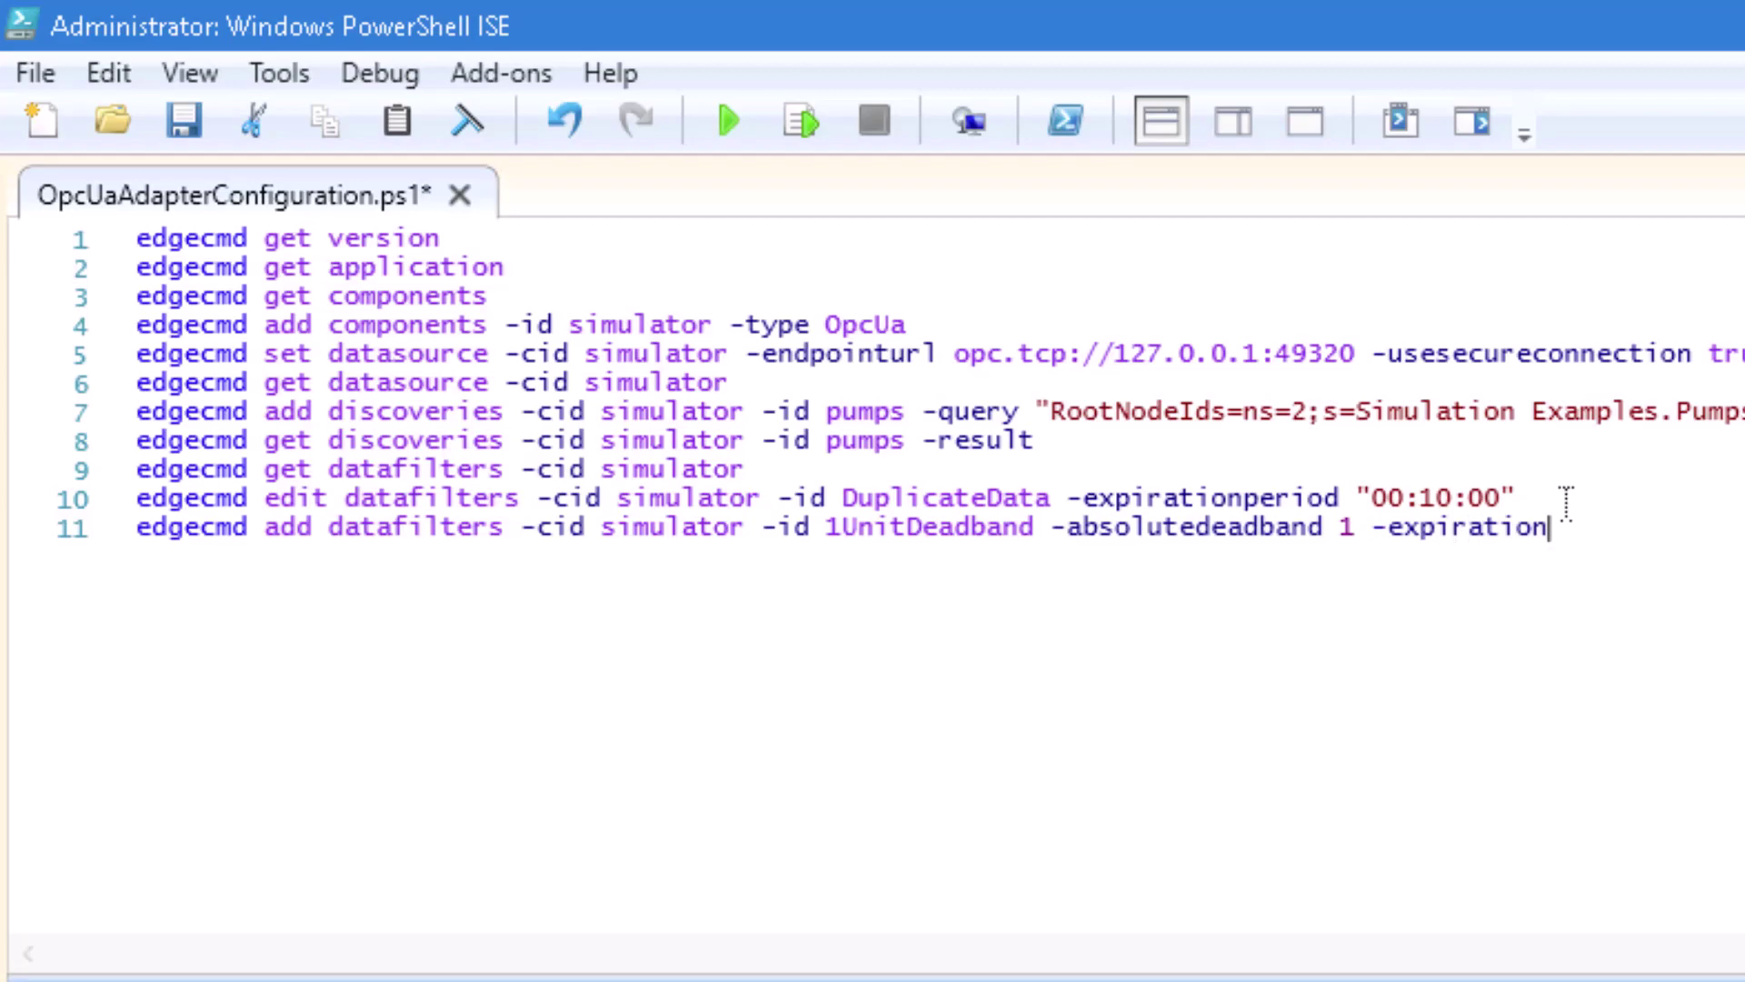
{"action": "type", "text": "period 600"}
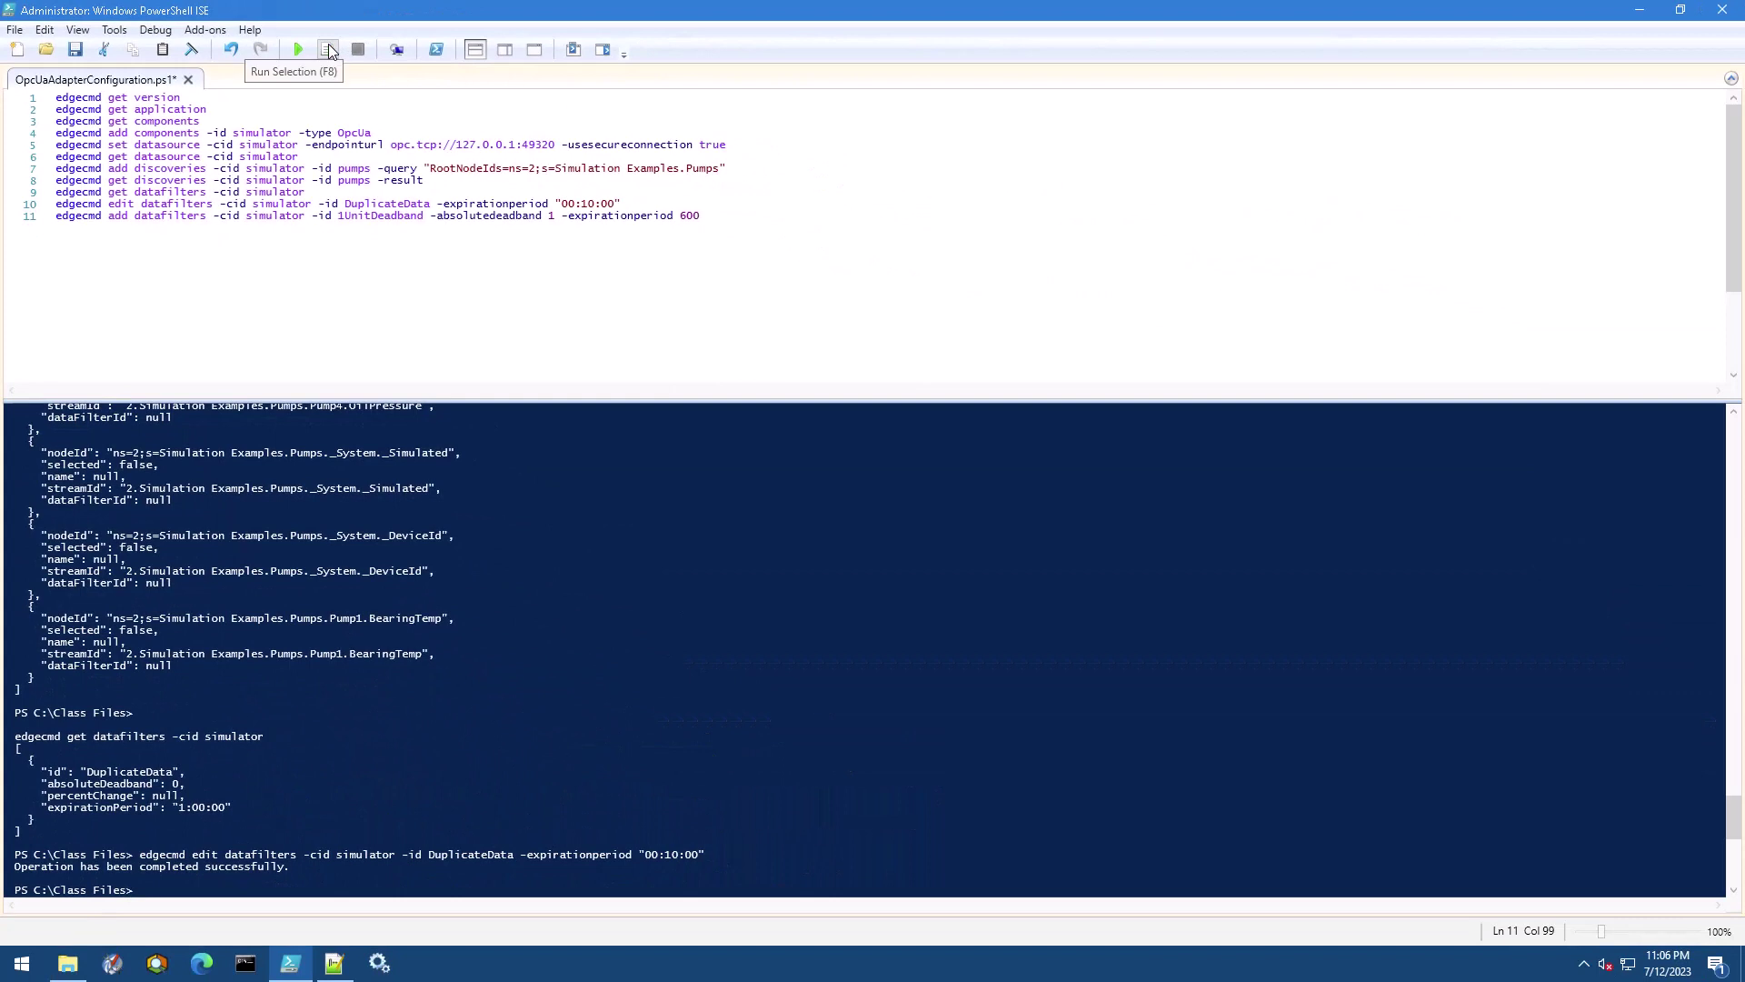
- Run line 11 to create the 1UnitDeadband filter and confirm successful completion
{"action": "left_click", "coordinate": [329, 49]}
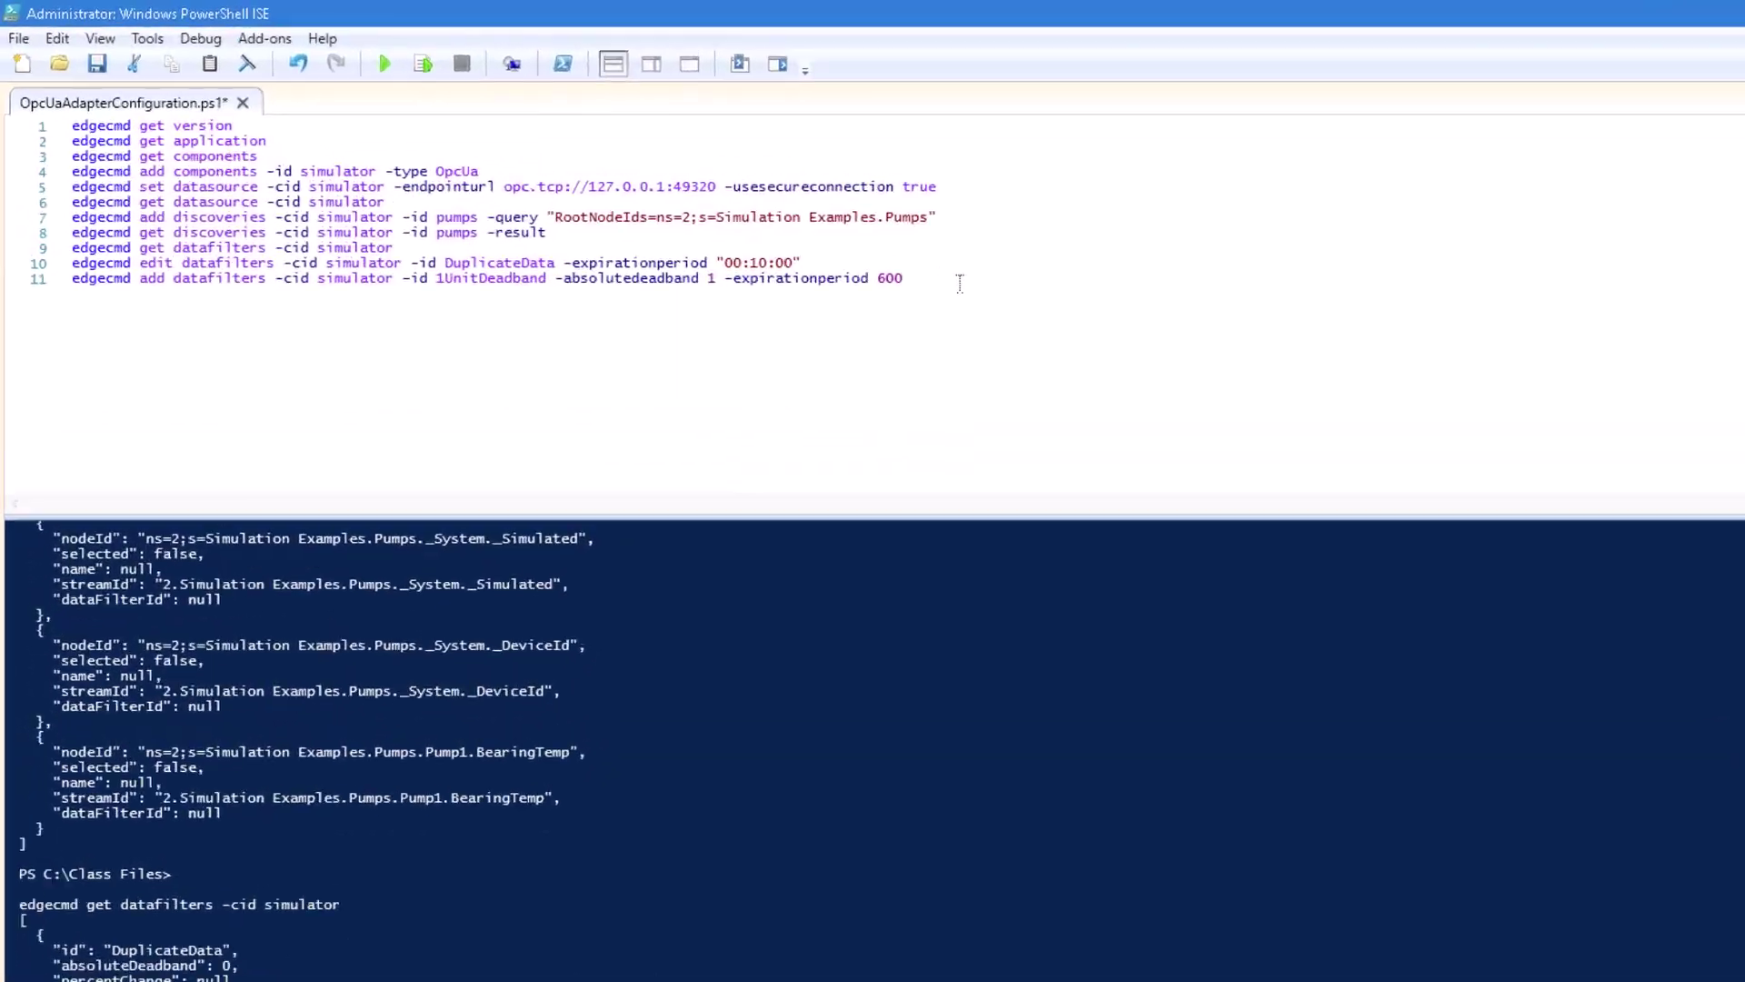
- On line 12, export the pumps discovery results with -csv to C:\Class Files\OpcUaPumpsDataSelection.csv and run it
{"action": "key", "text": "Return"}
{"action": "type", "text": "ed"}
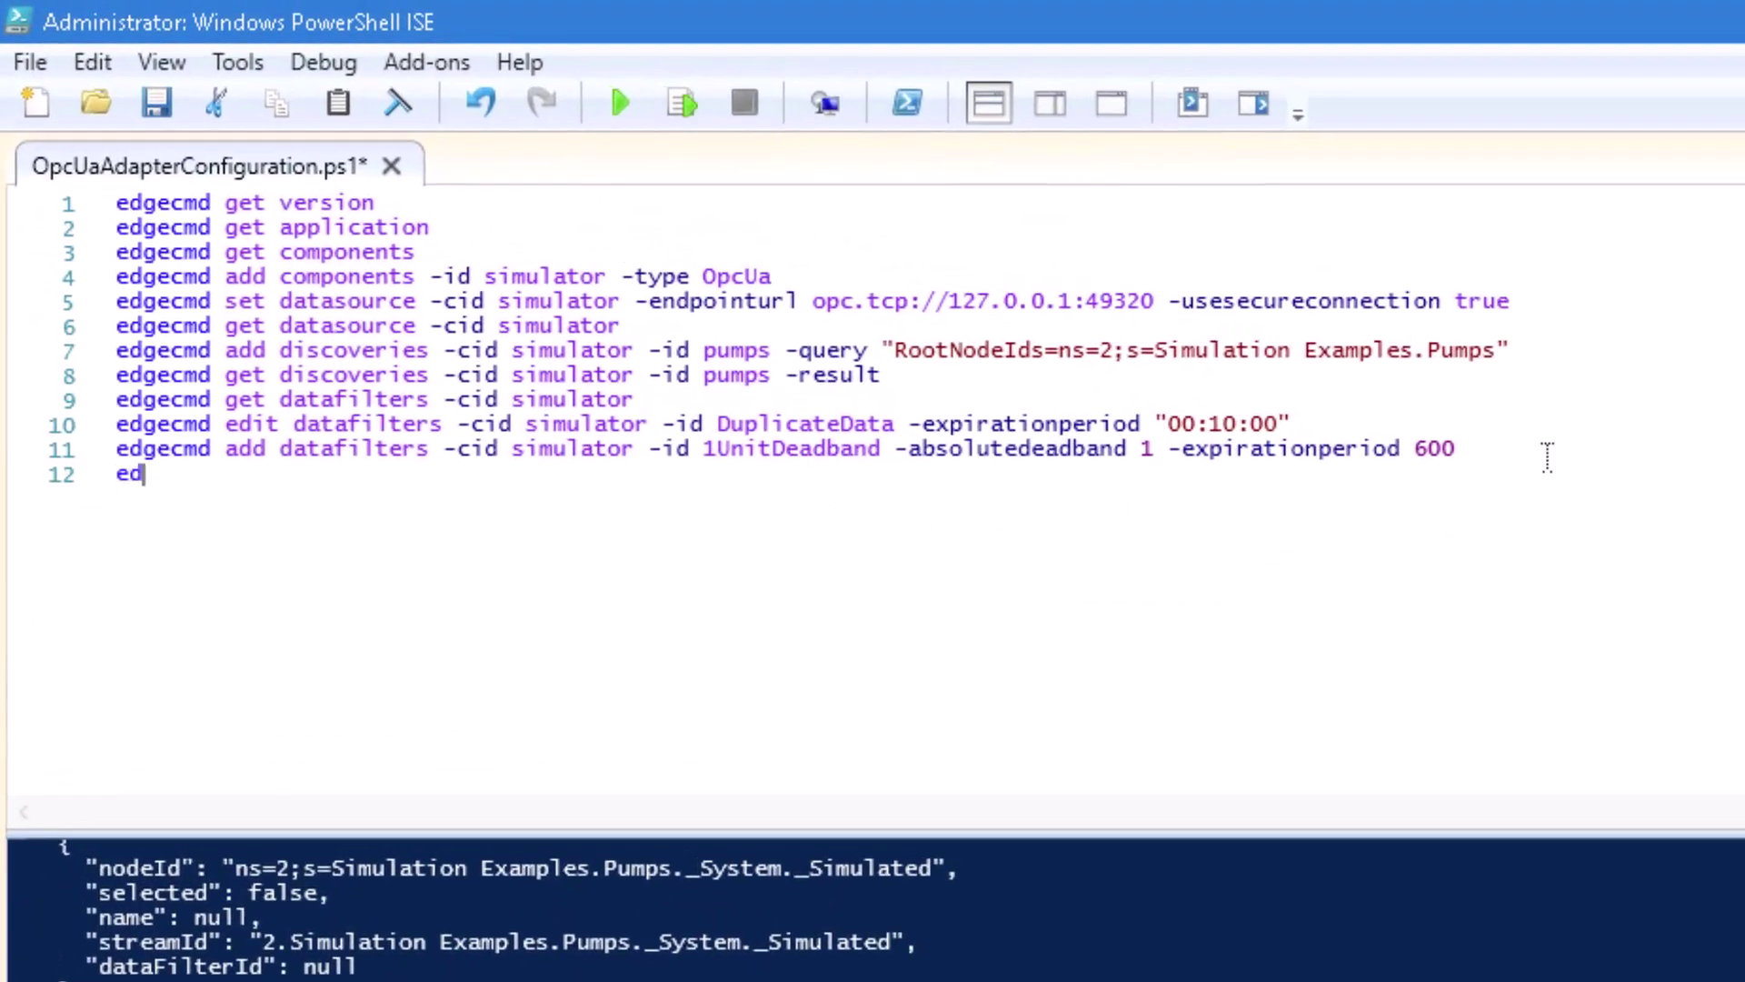
{"action": "type", "text": "gecmd get"}
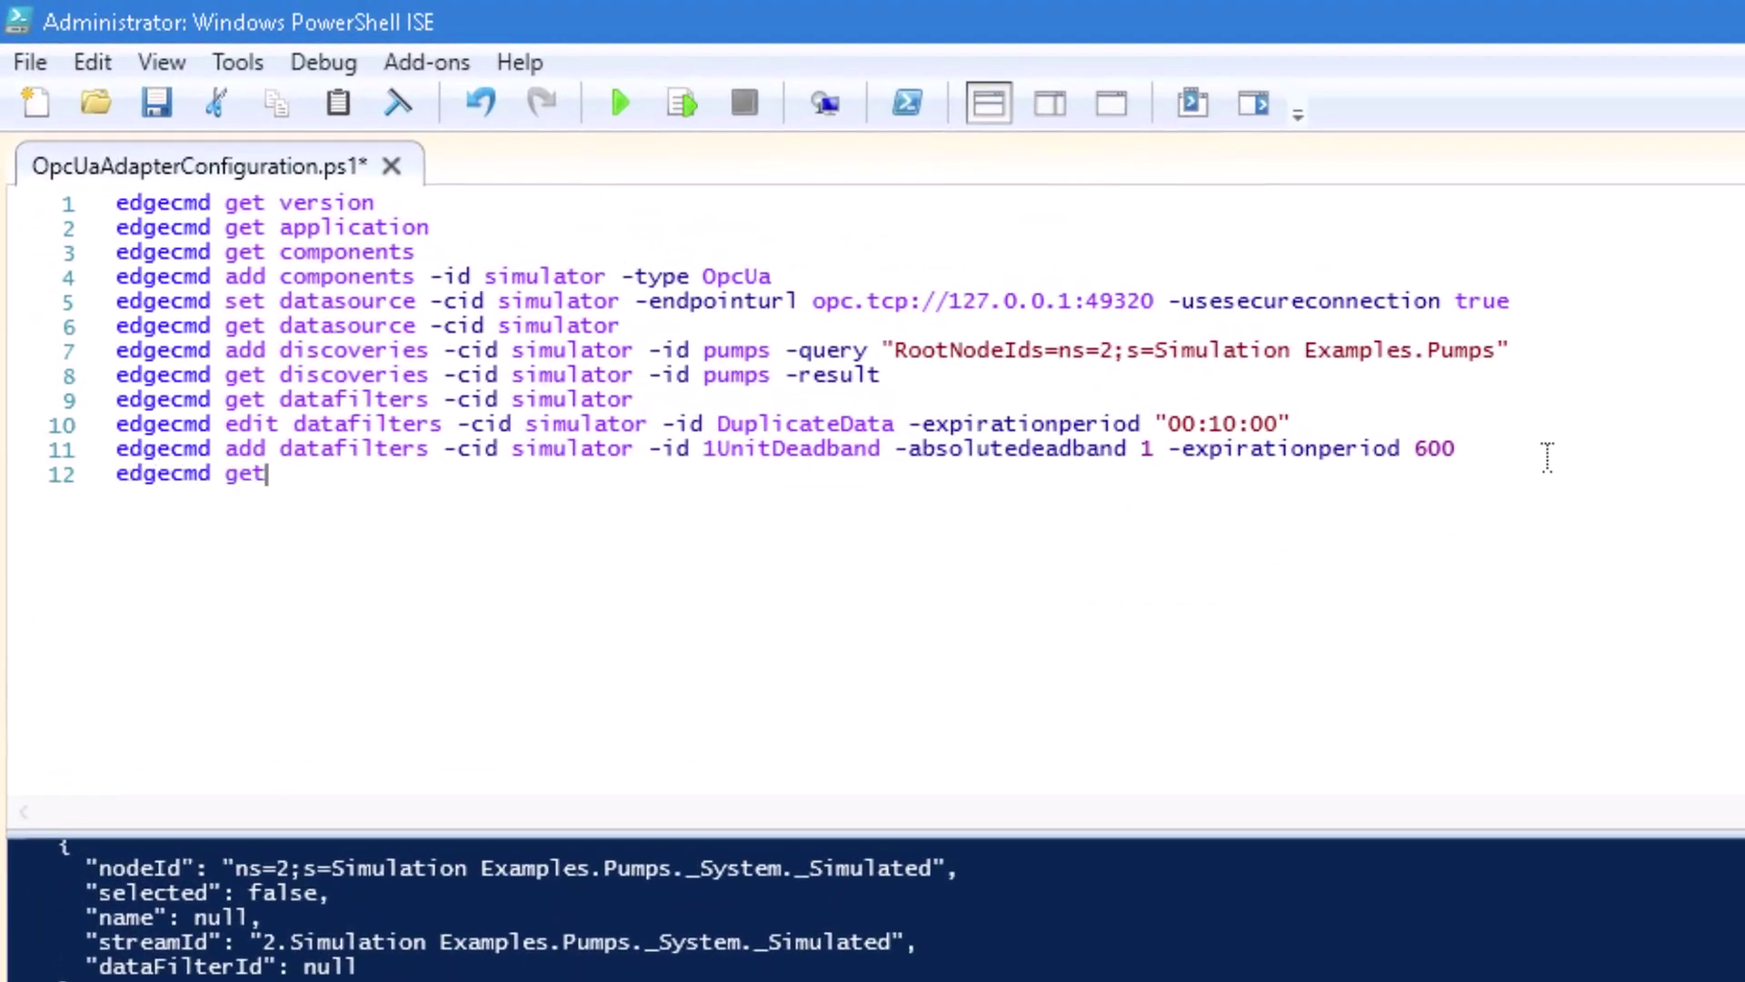
{"action": "type", "text": " discoveri"}
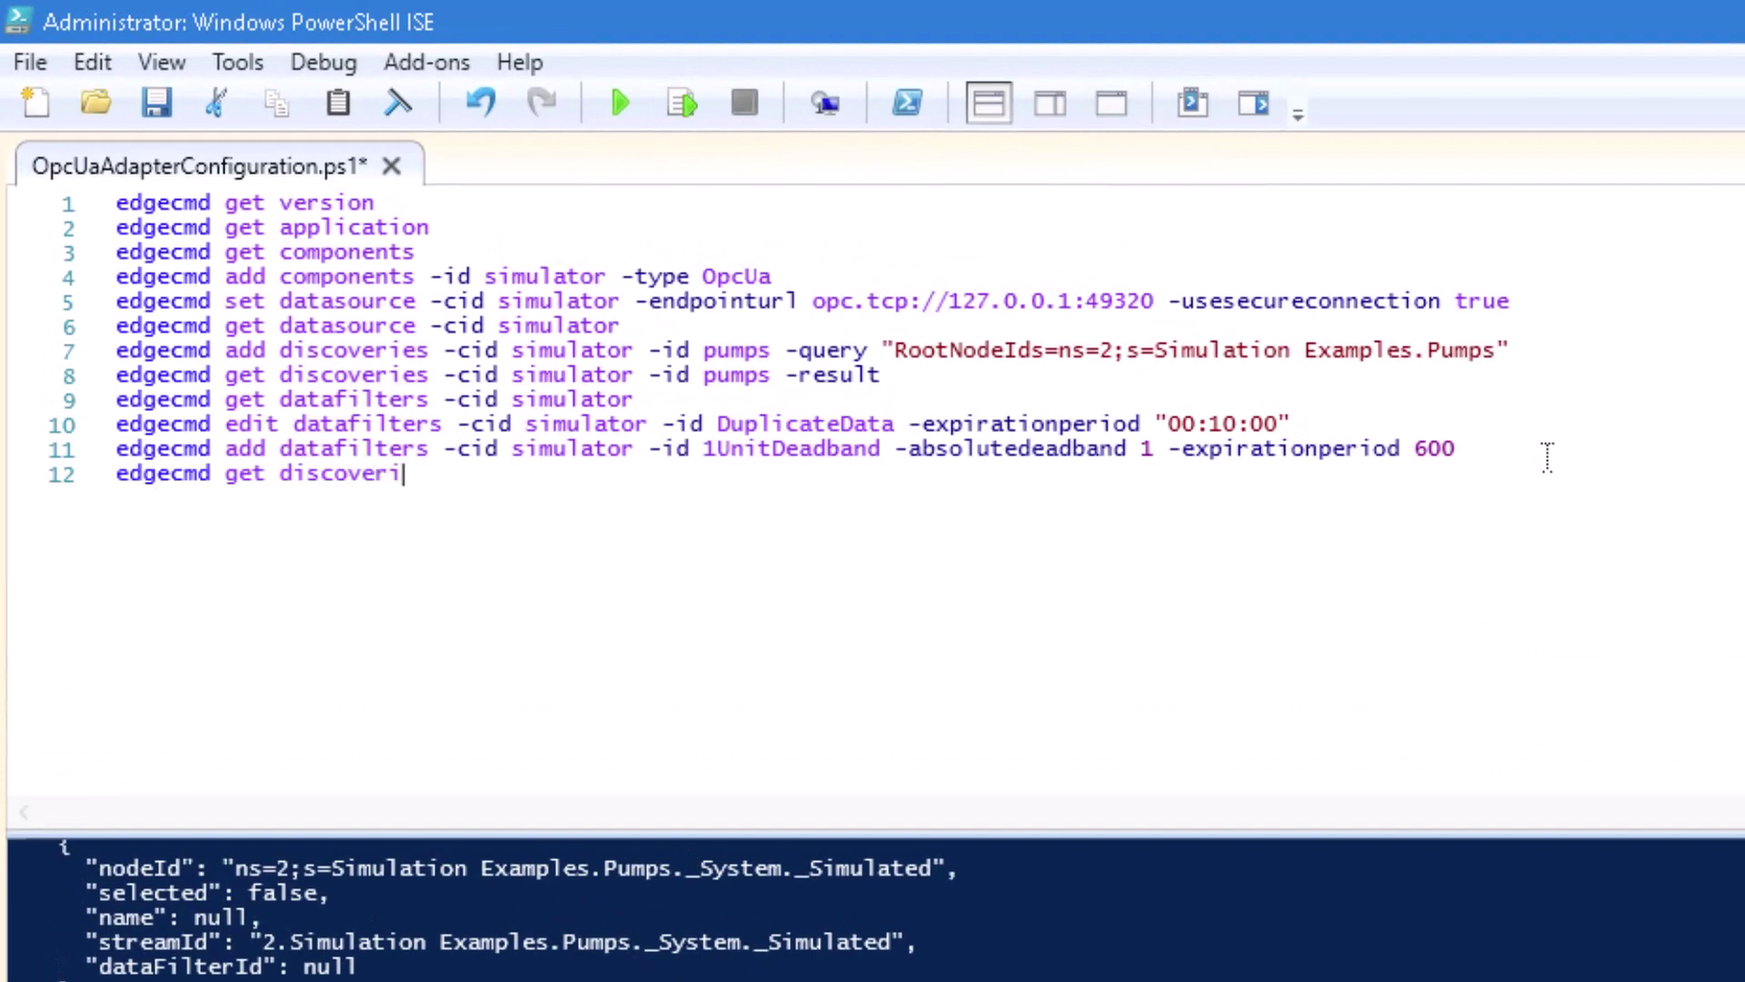
{"action": "type", "text": "es -cid simulator"}
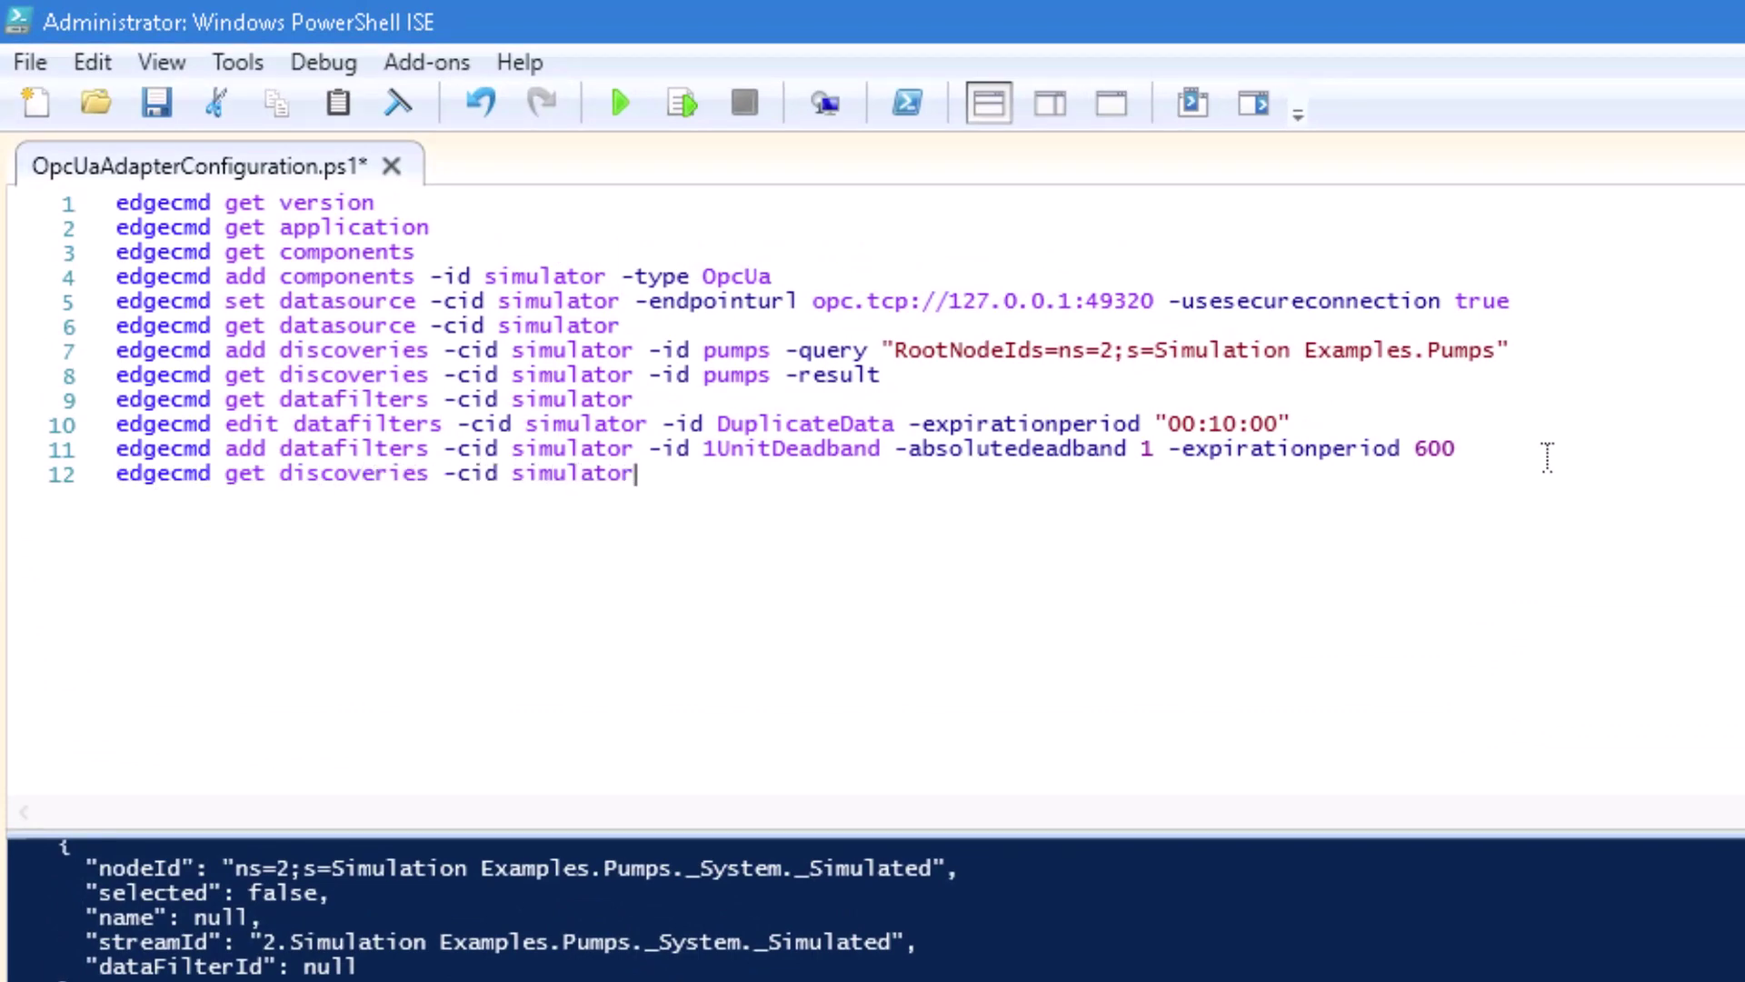
{"action": "type", "text": " -id pumps"}
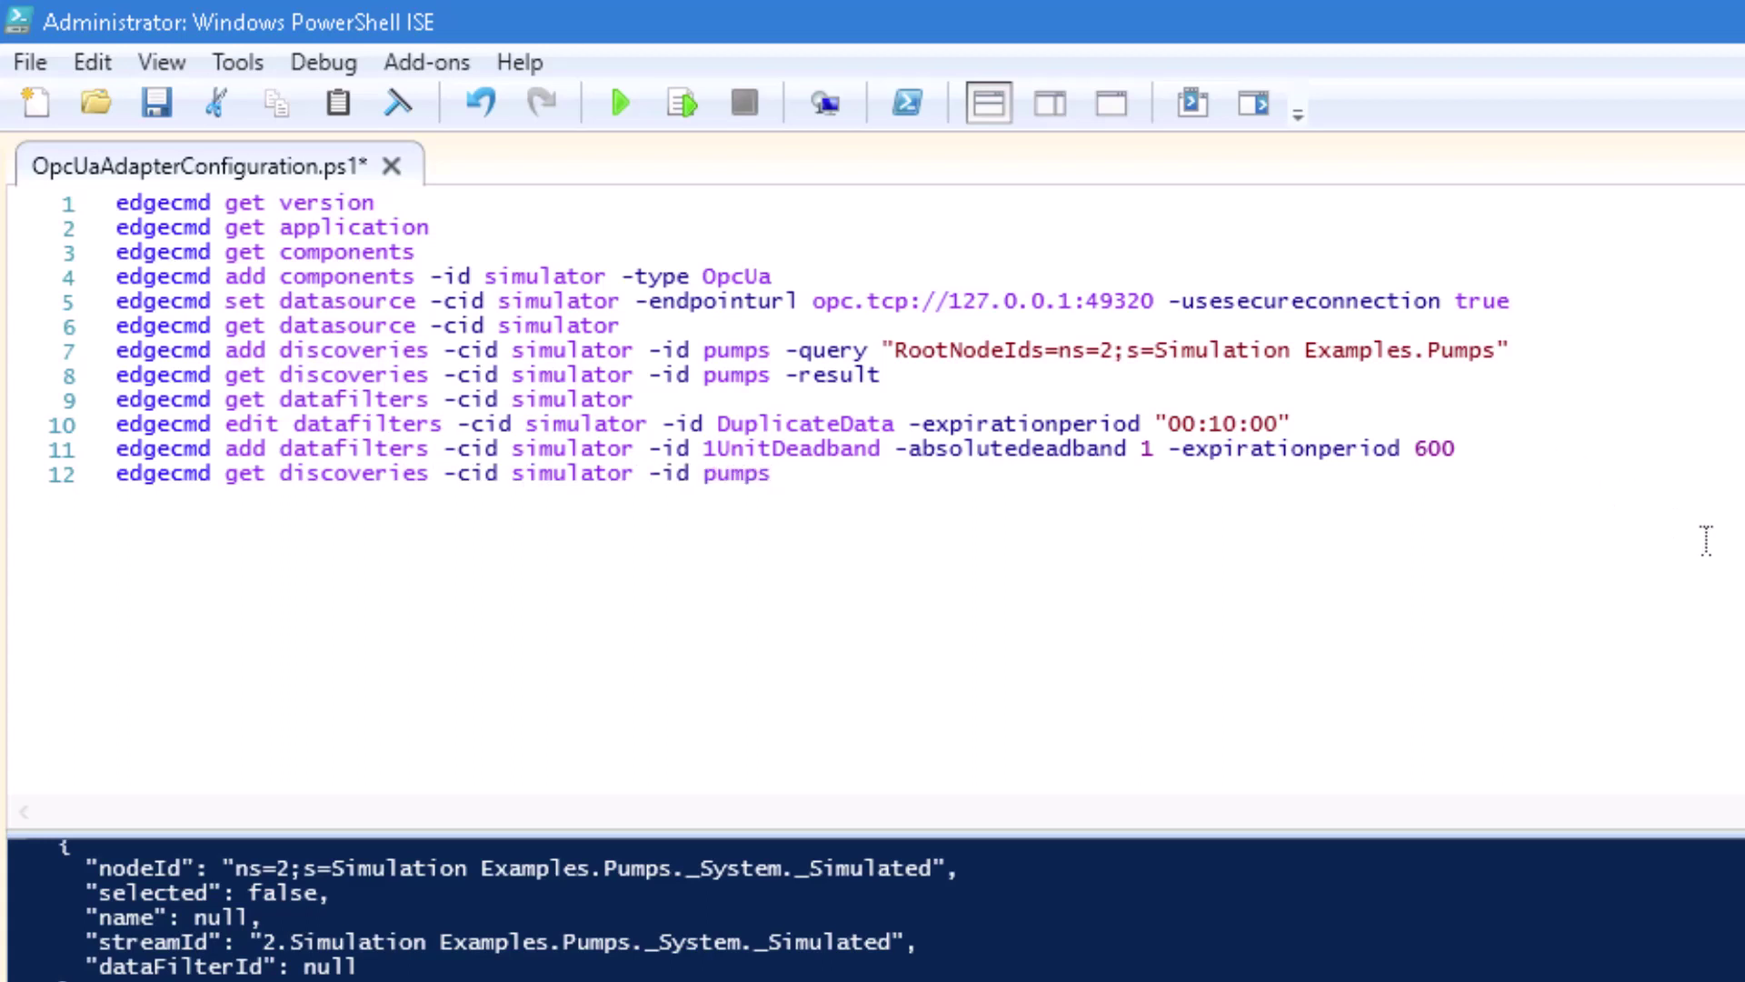
{"action": "type", "text": " -result -file \""}
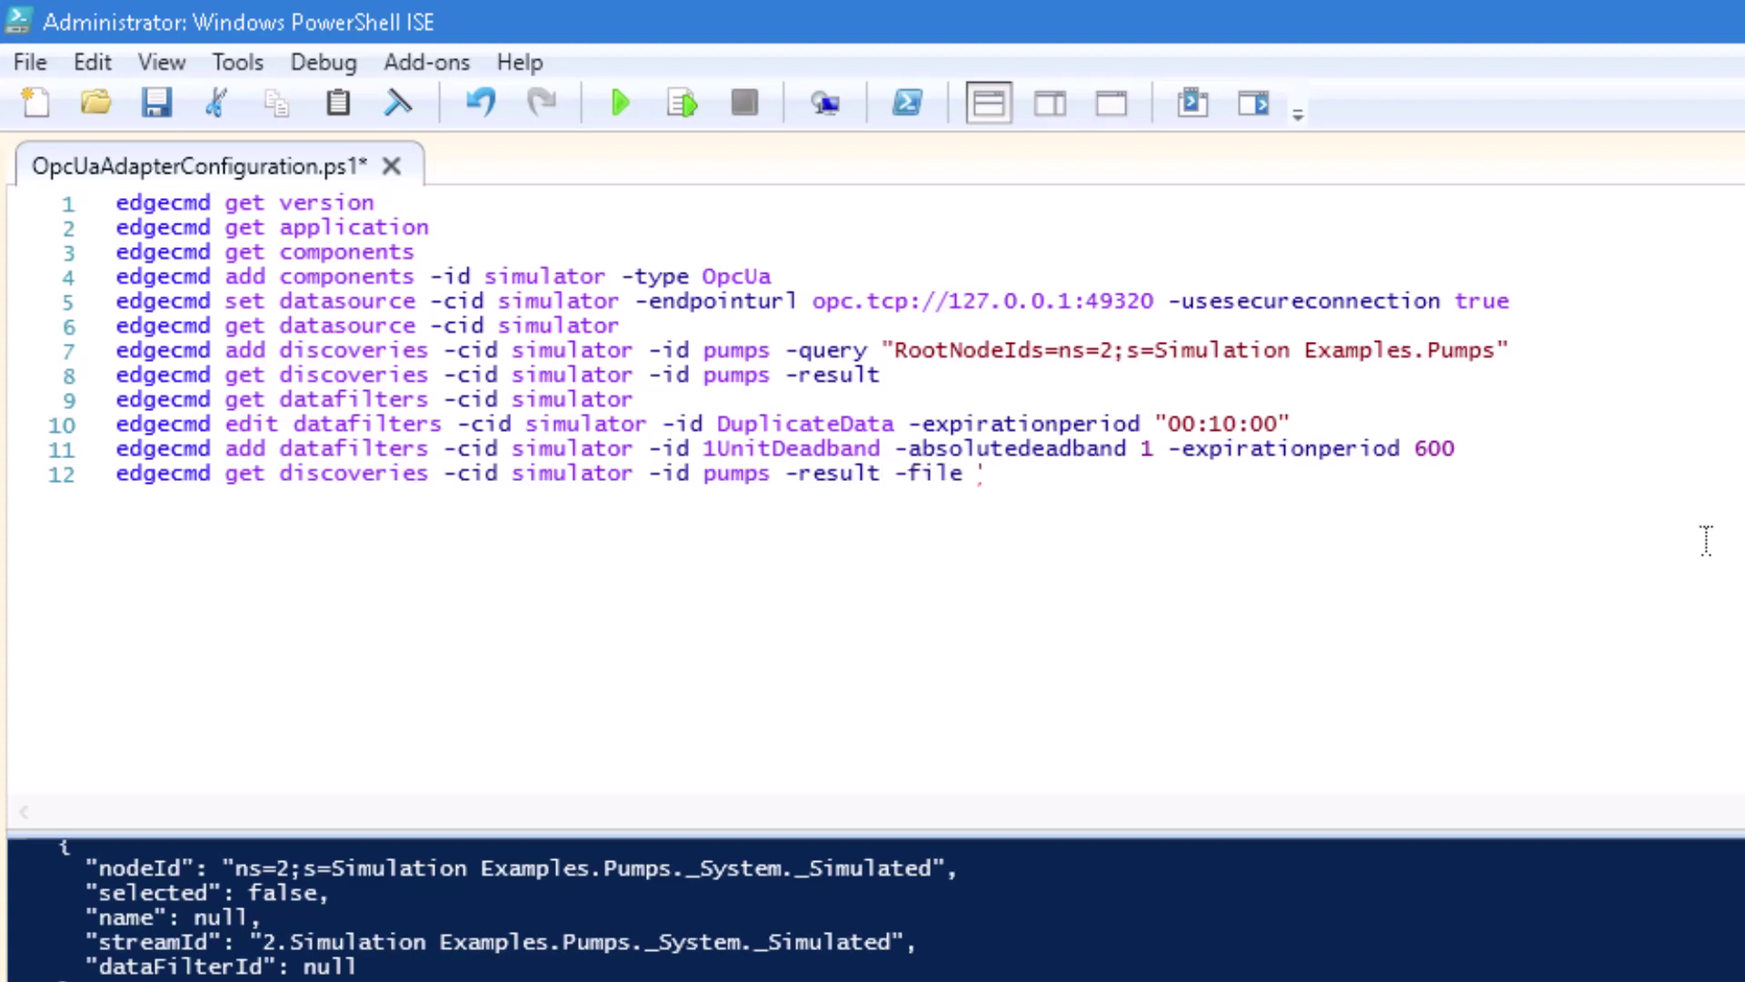
{"action": "type", "text": "C:\\"}
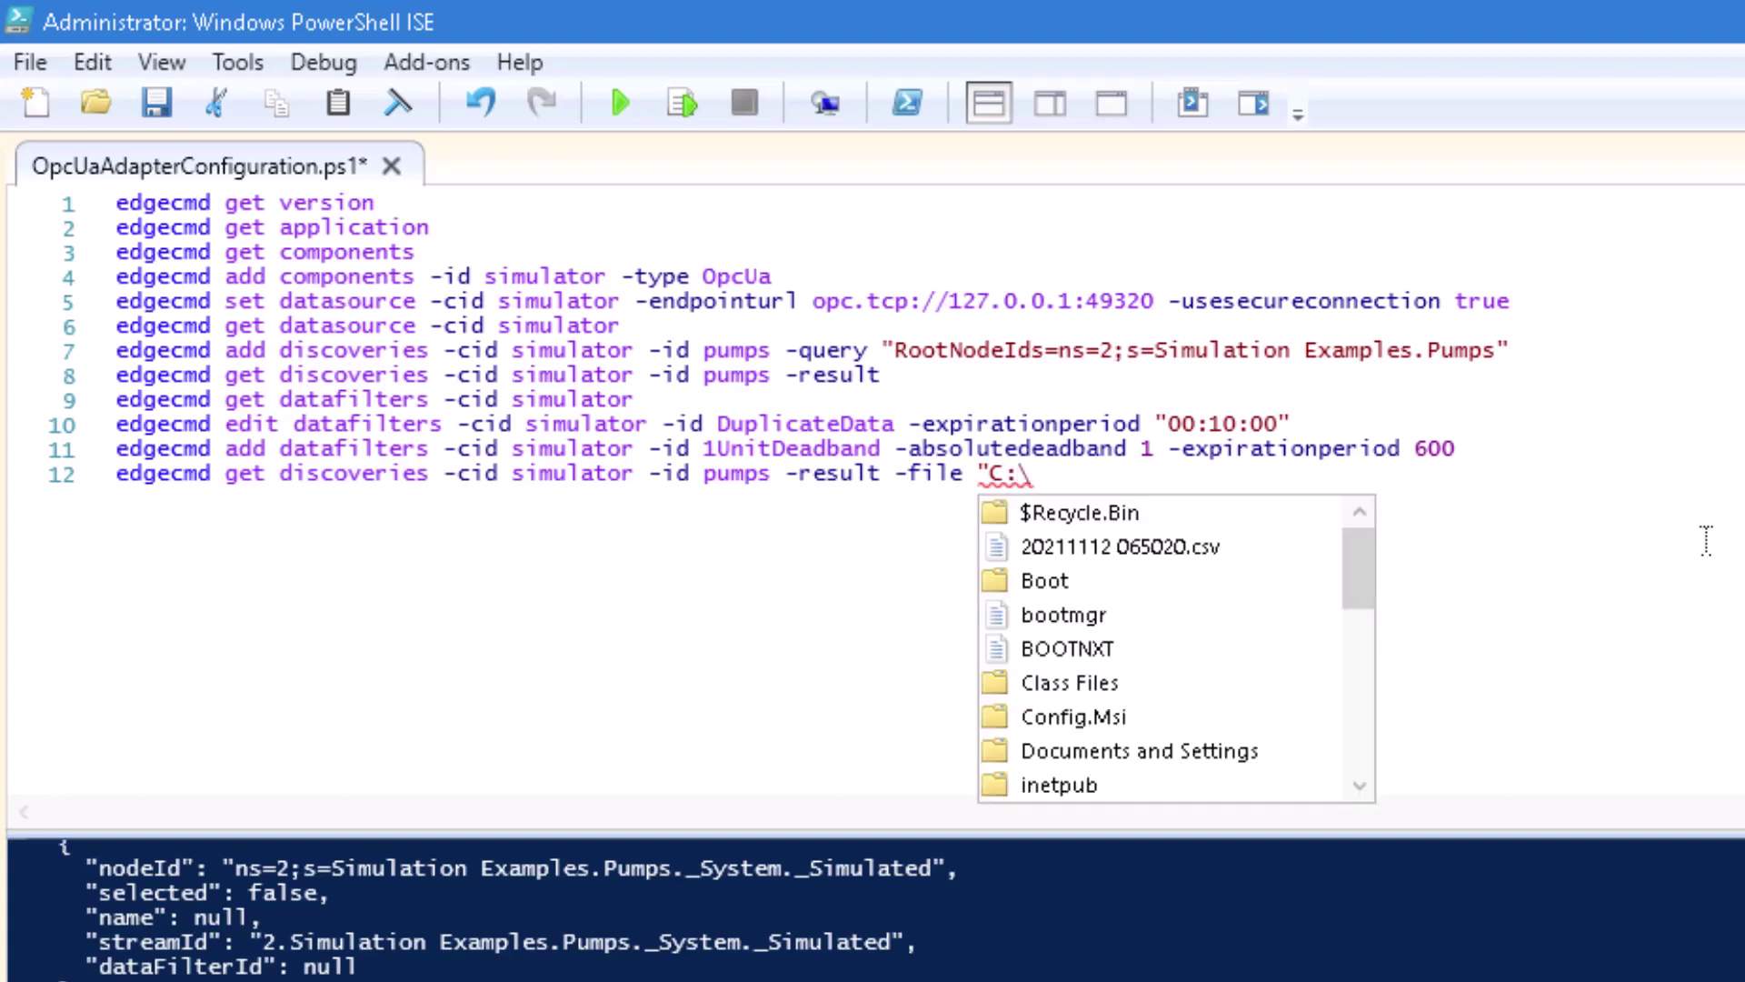
{"action": "type", "text": "Cl"}
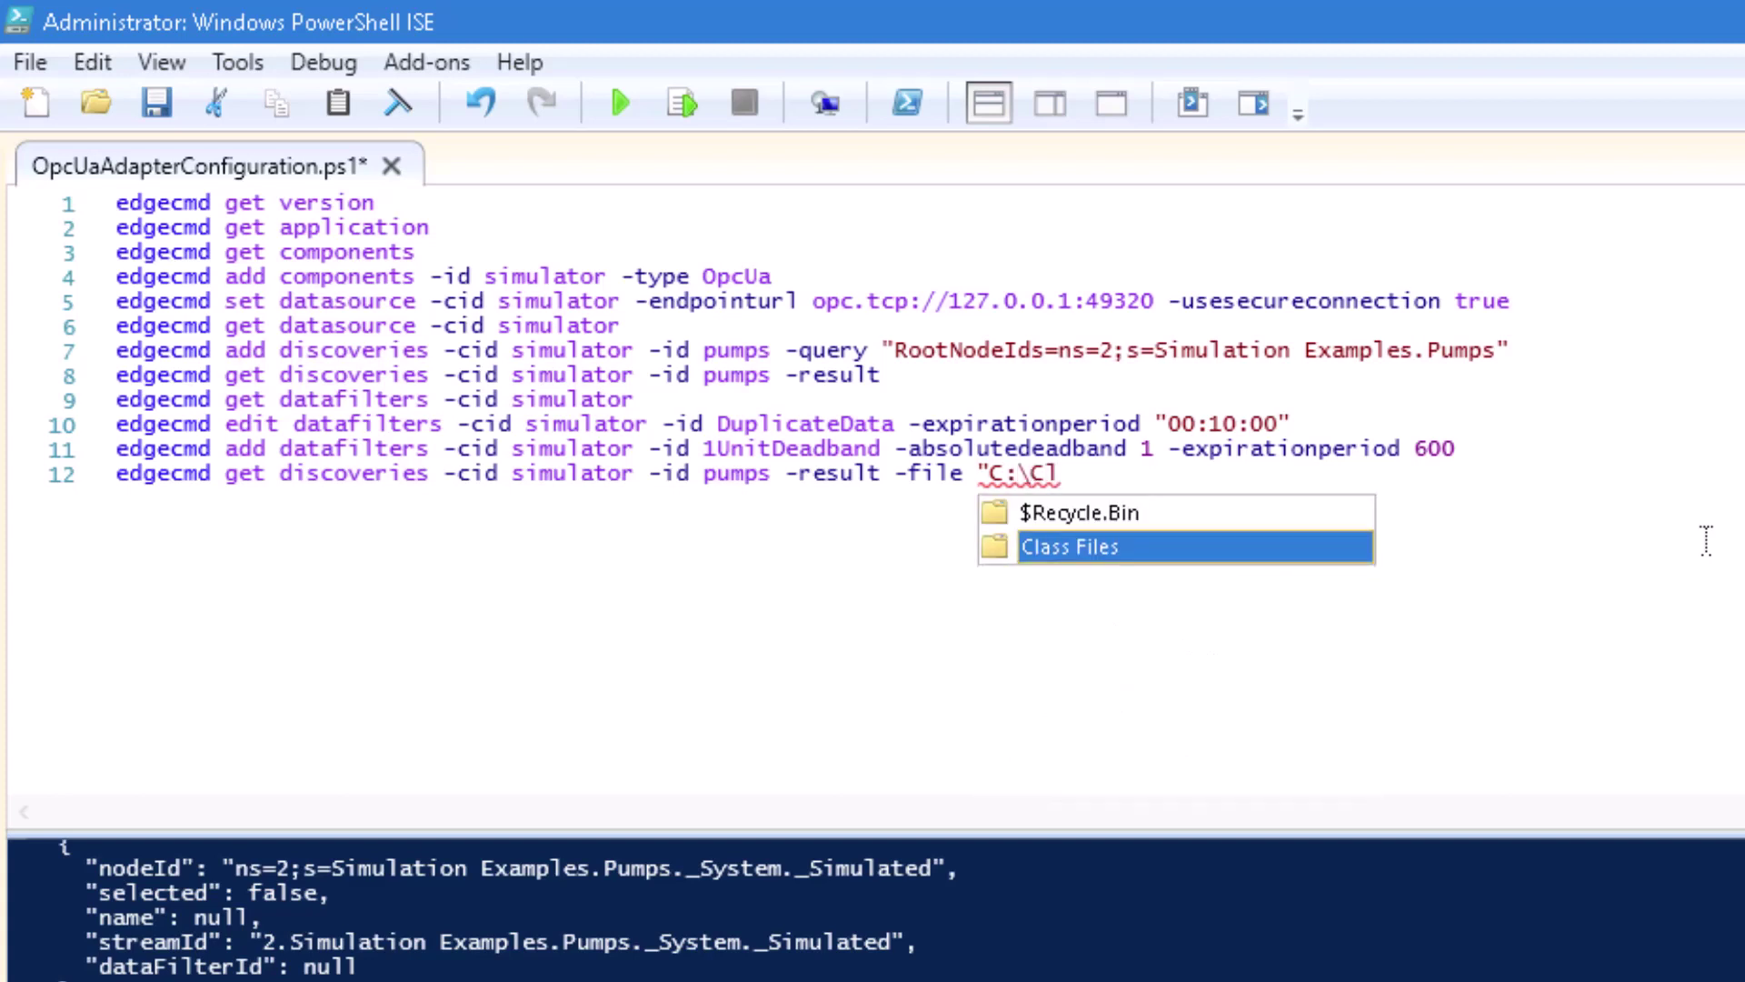
{"action": "key", "text": "Return"}
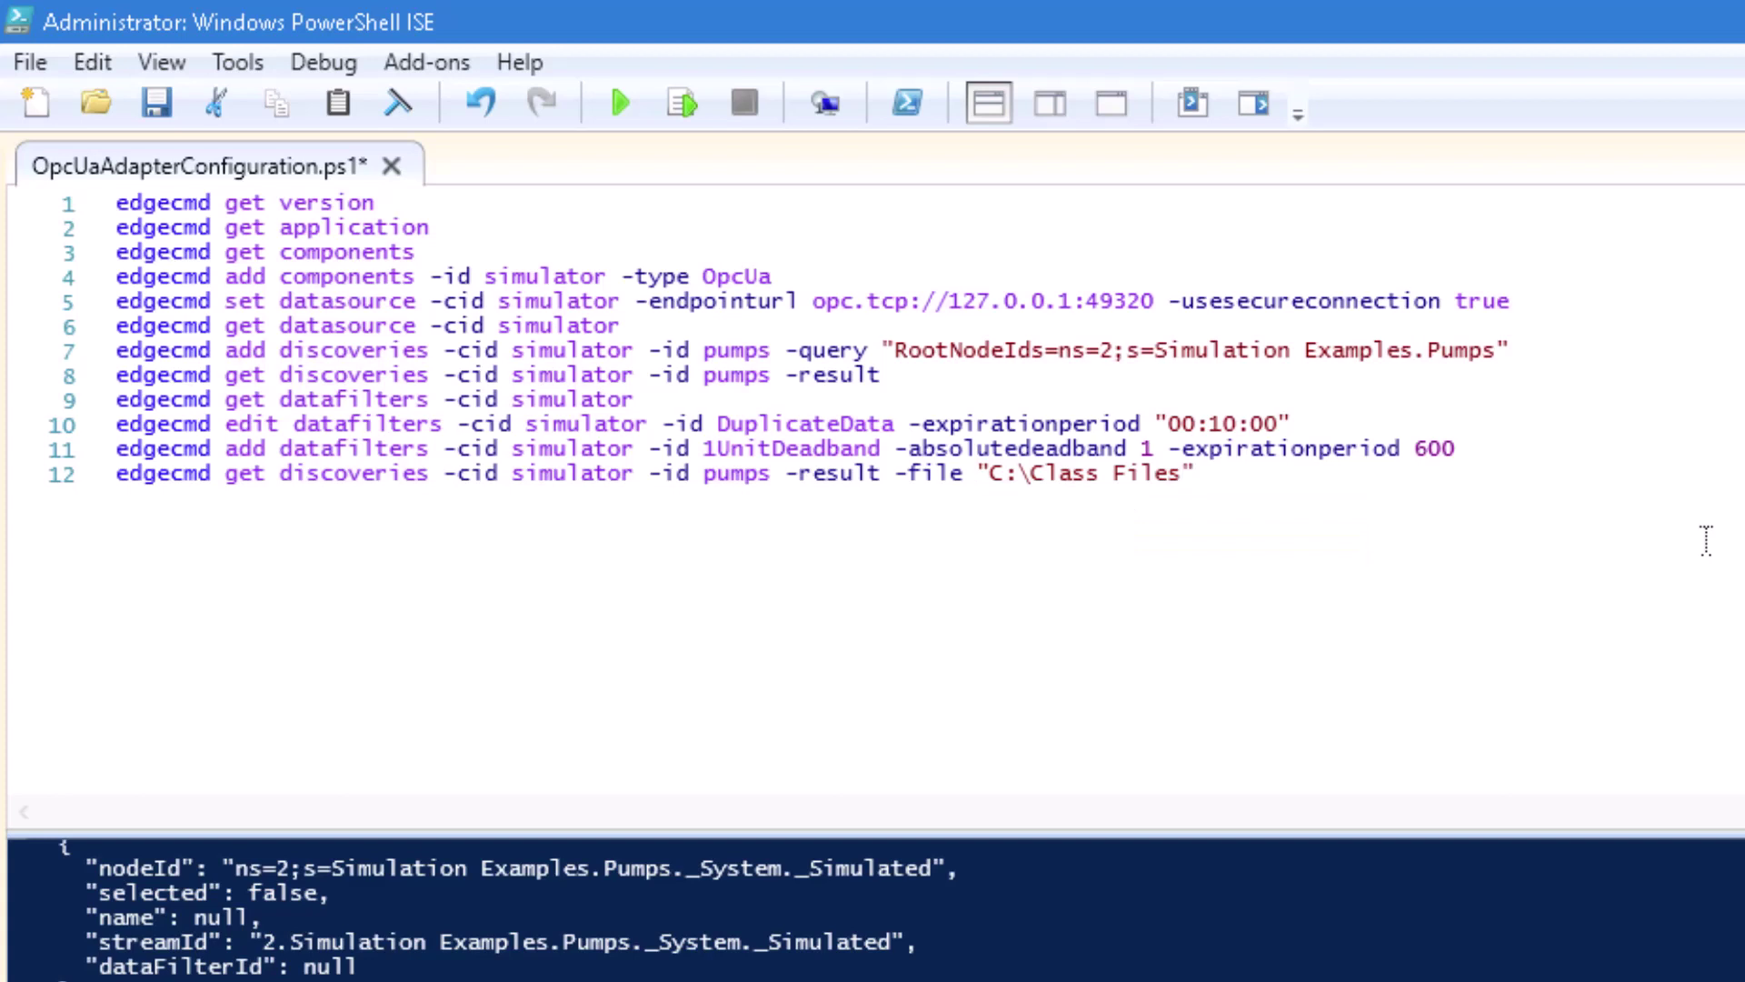
{"action": "type", "text": "\\"}
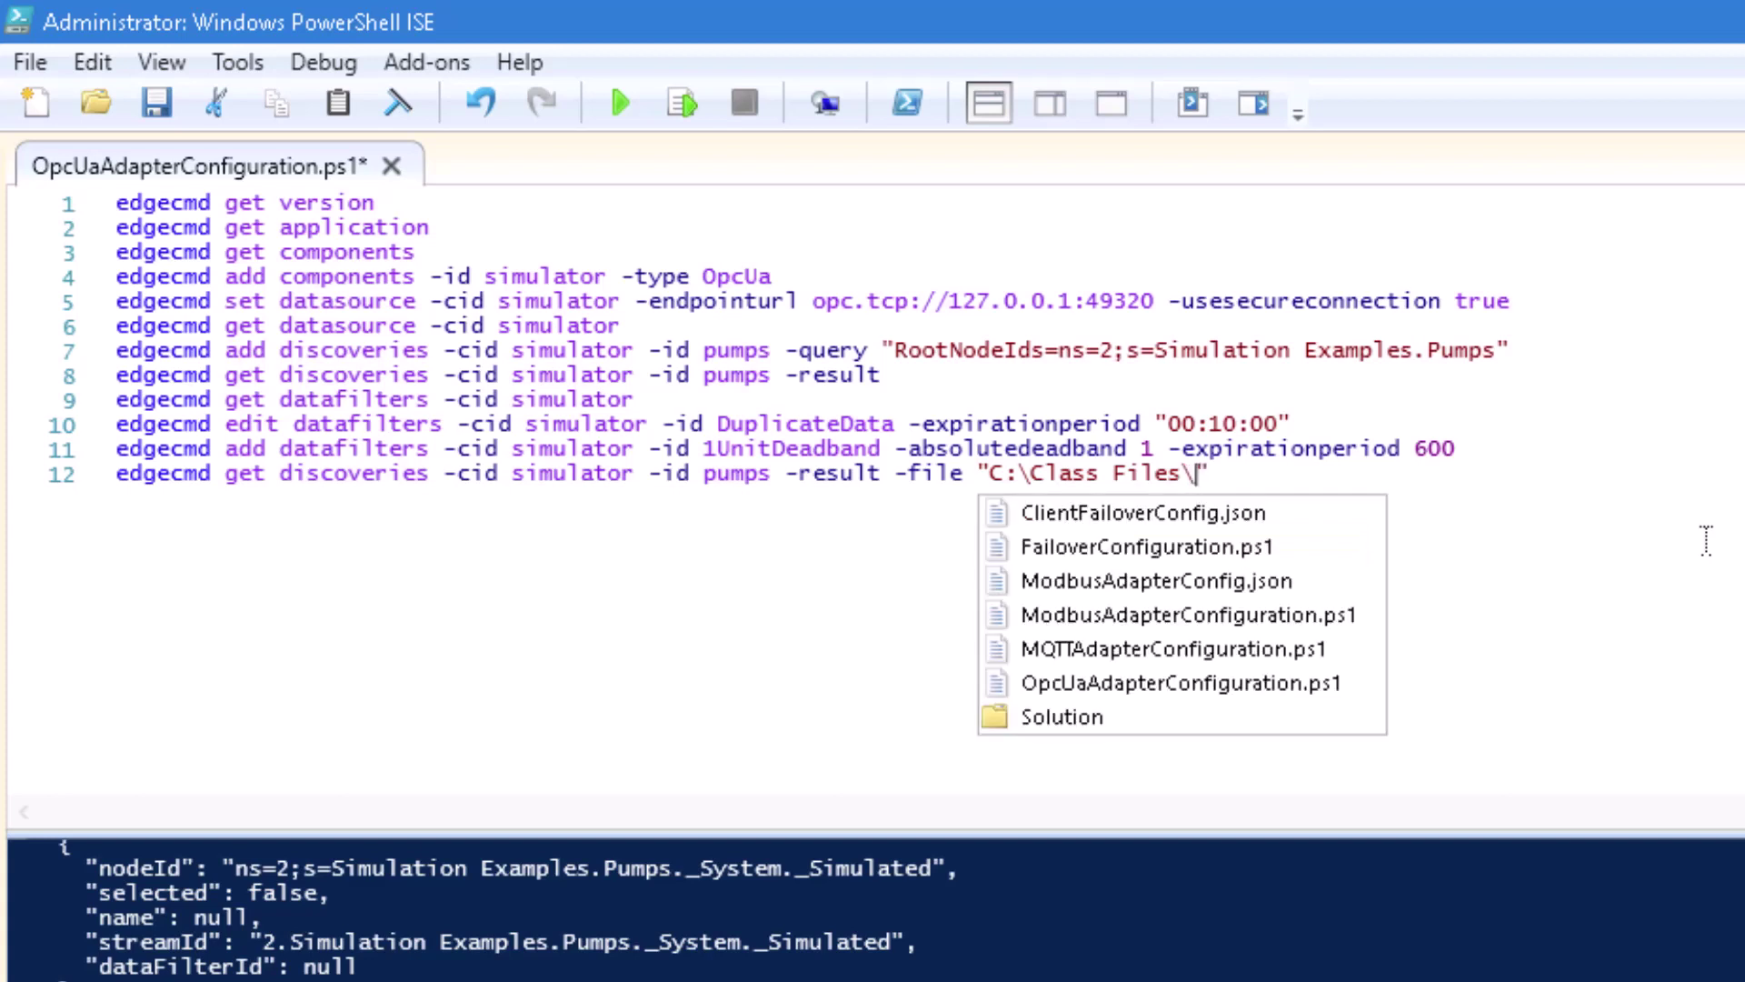
{"action": "type", "text": "OpcUaPumps"}
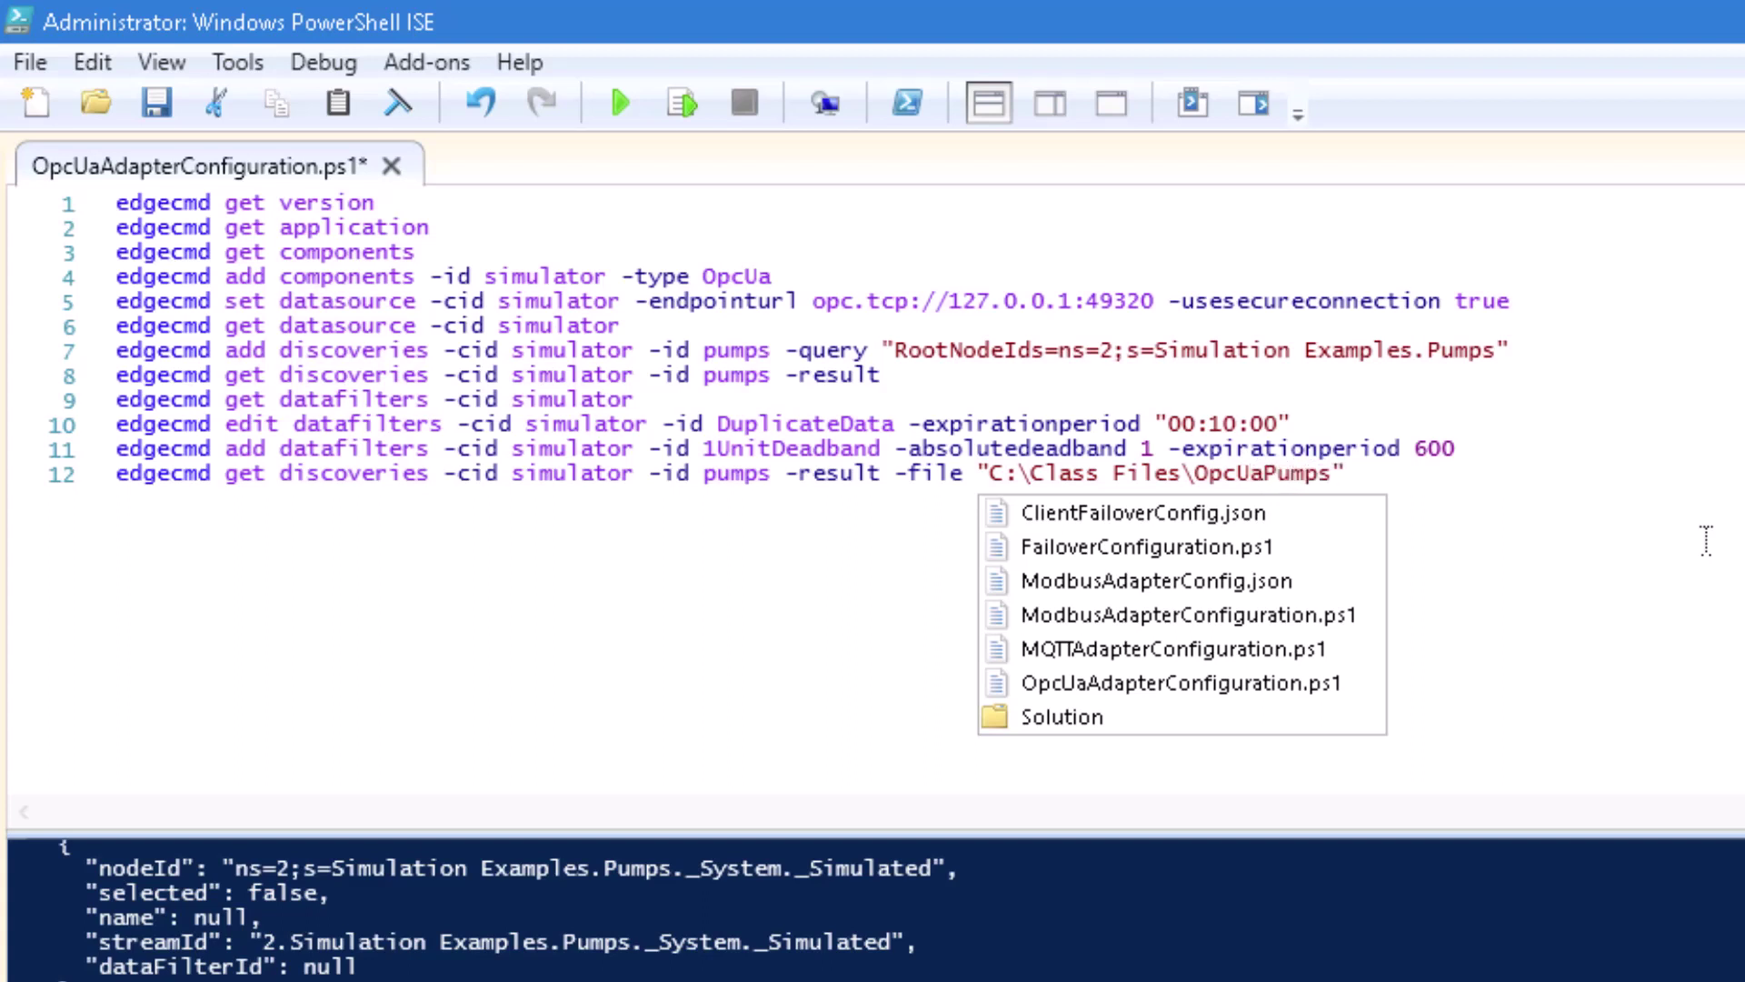
{"action": "type", "text": "DataSelection."}
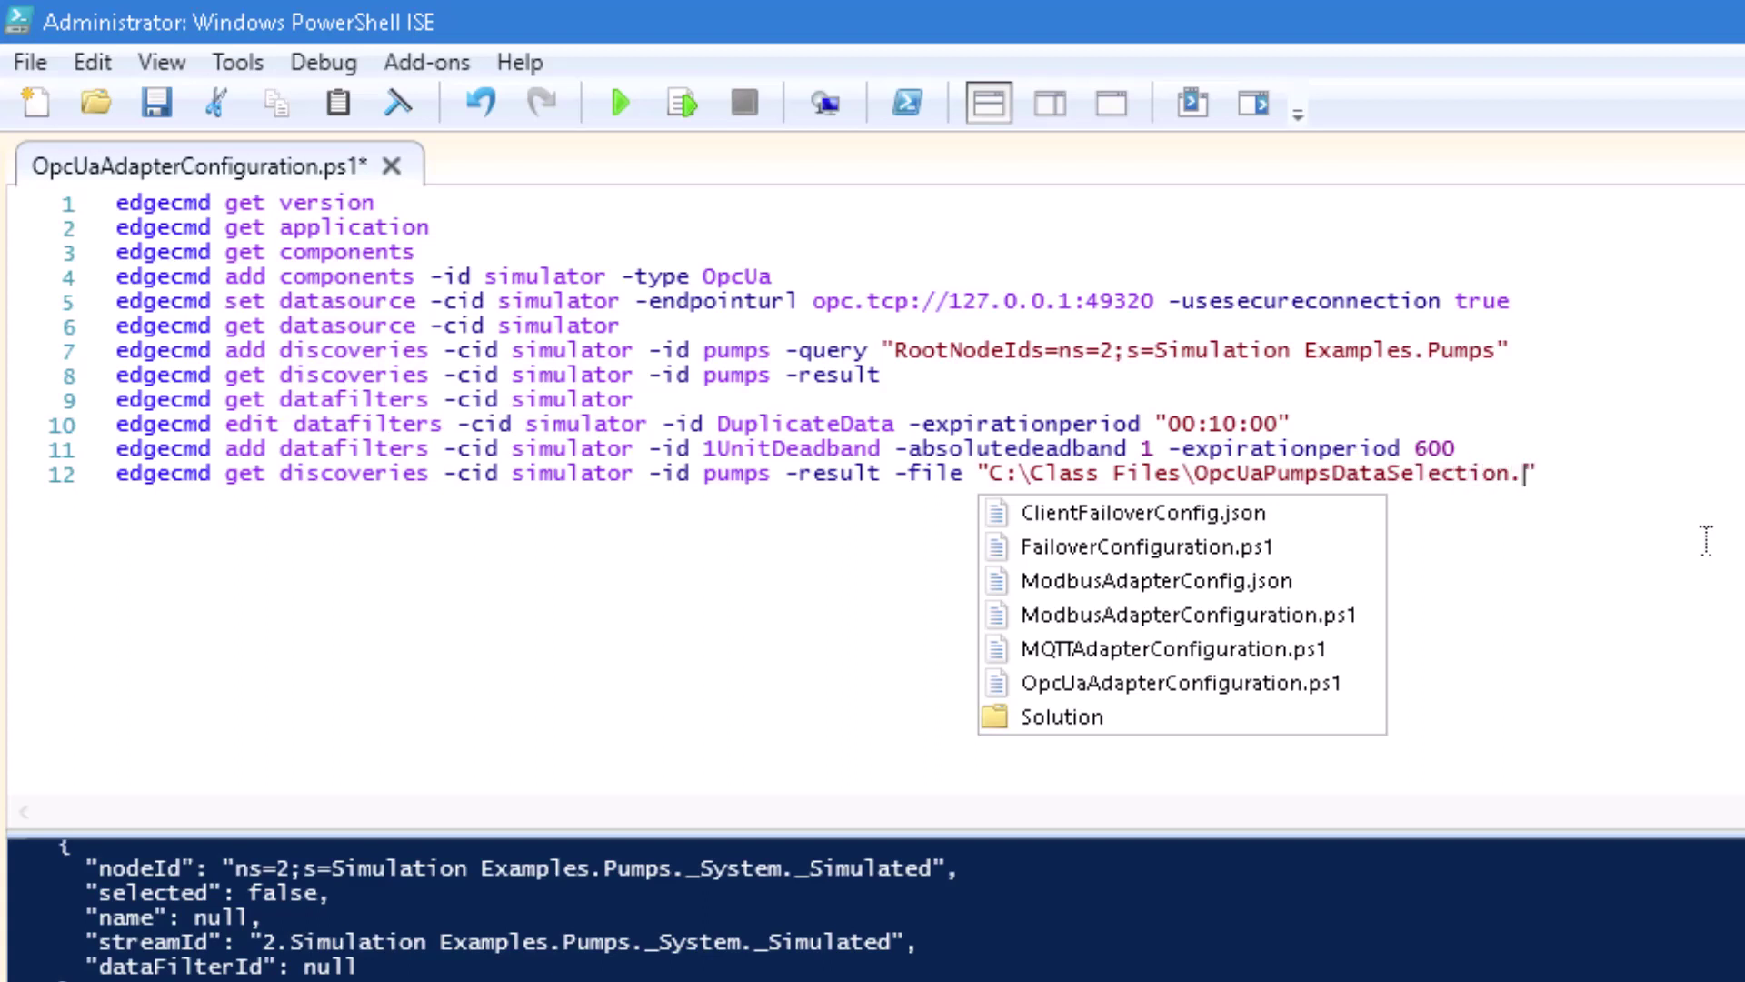
{"action": "type", "text": "csv"}
{"action": "key", "text": "Right"}
{"action": "type", "text": "-csv"}
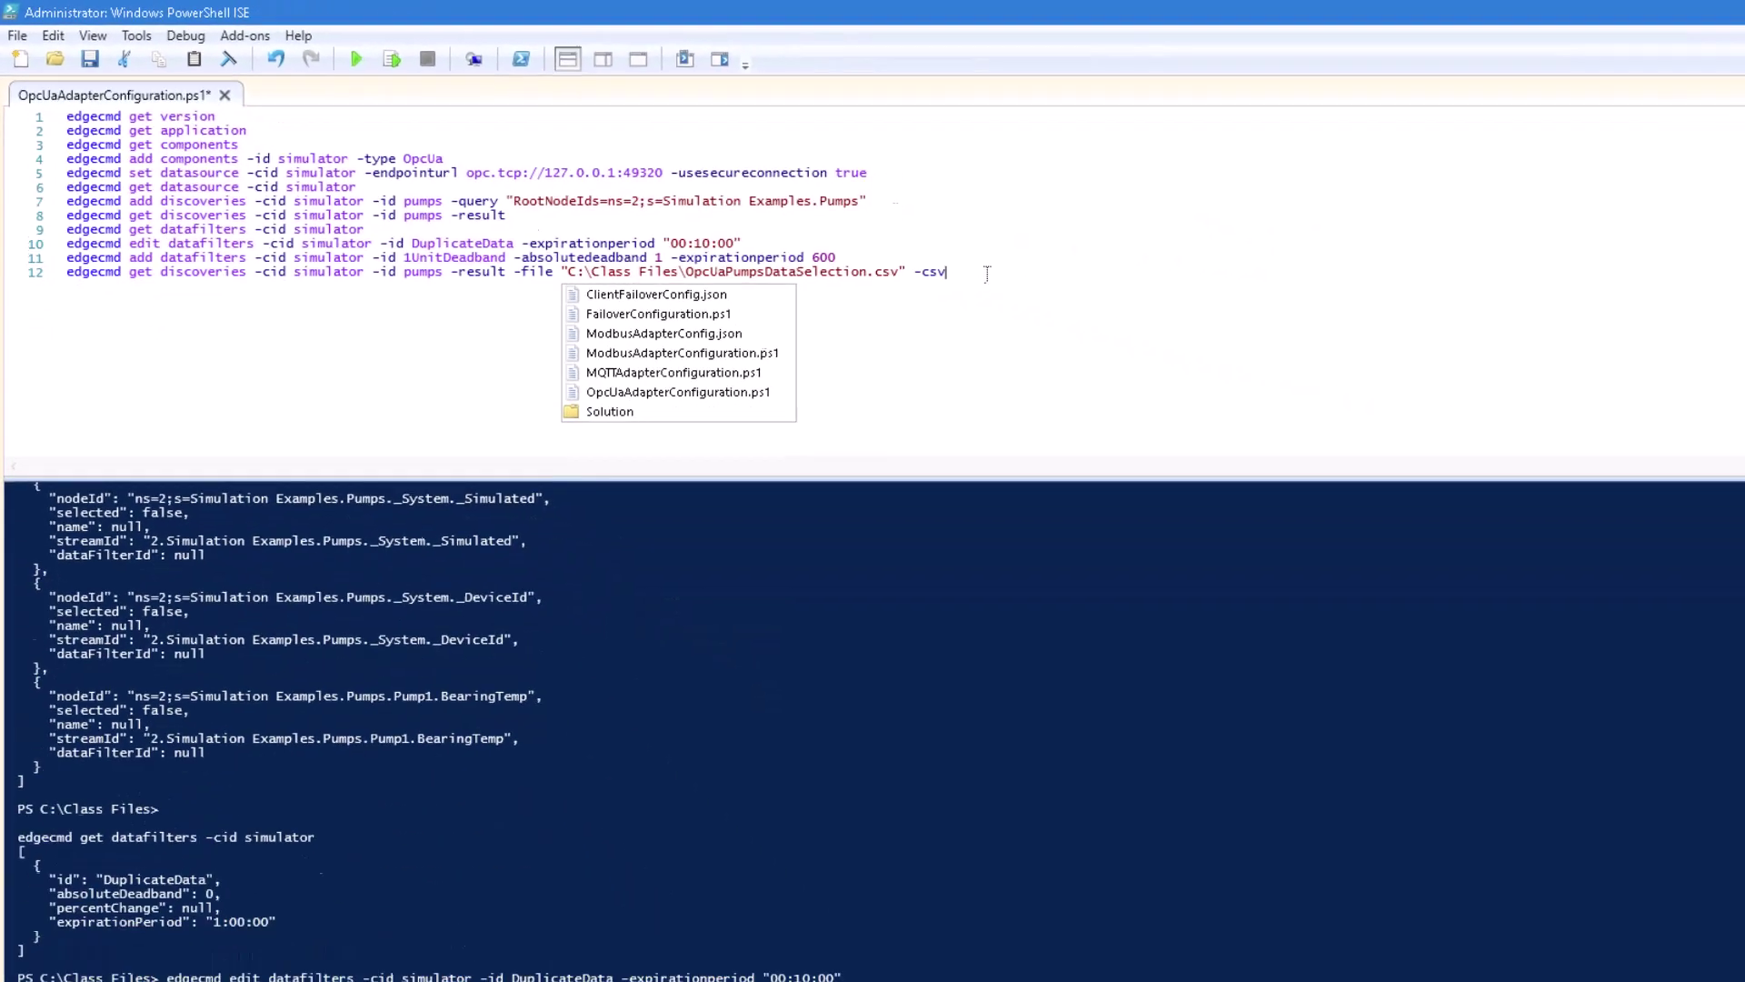
{"action": "key", "text": "Escape"}
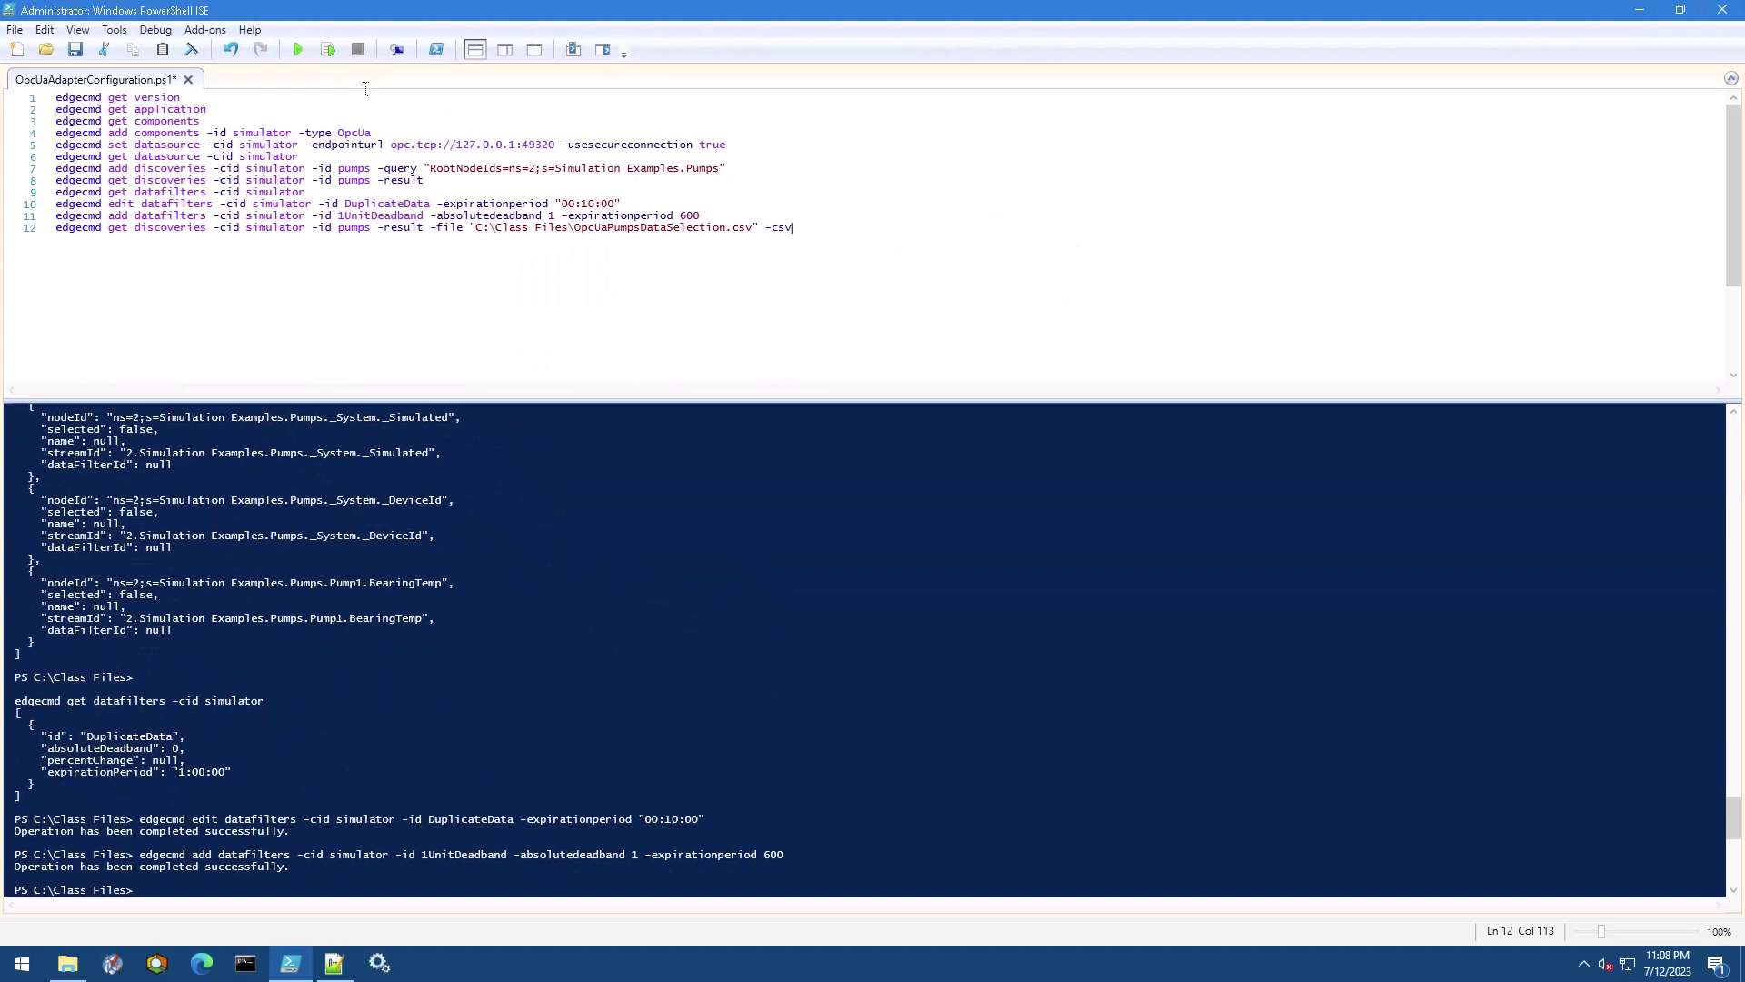
{"action": "left_click", "coordinate": [328, 50]}
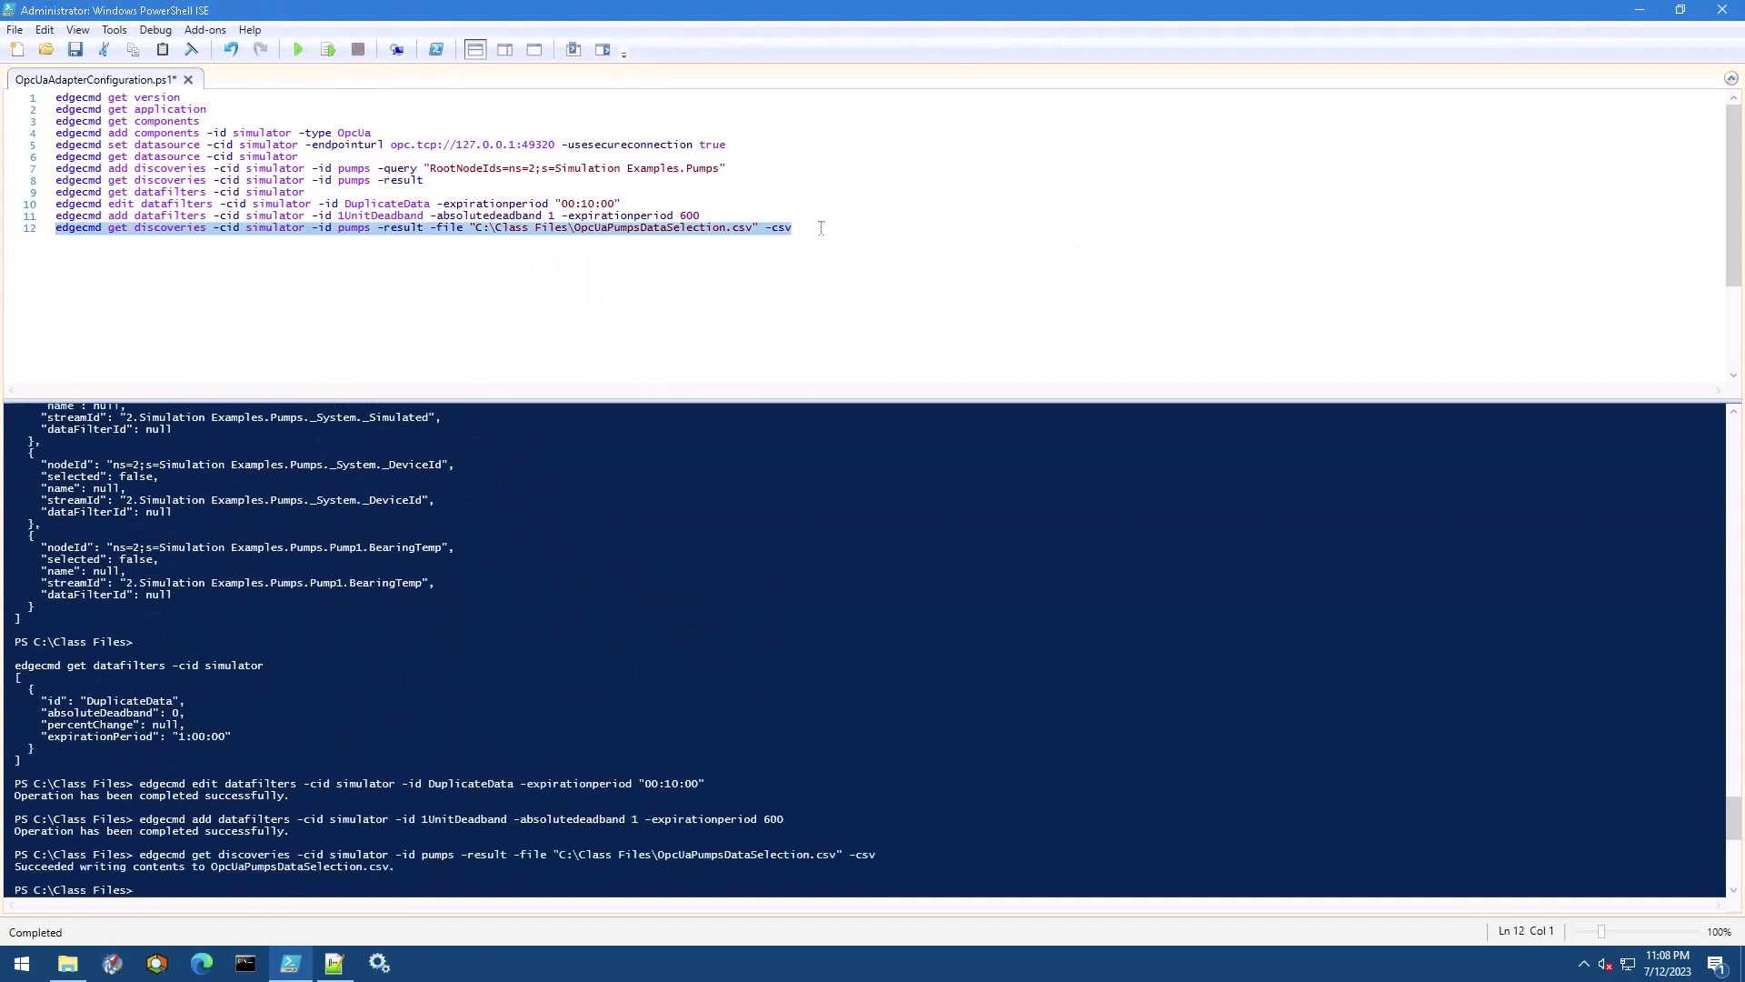
- Open OpcUaPumpsDataSelection.csv from the Class Files folder via File Explorer
{"action": "left_click", "coordinate": [69, 963]}
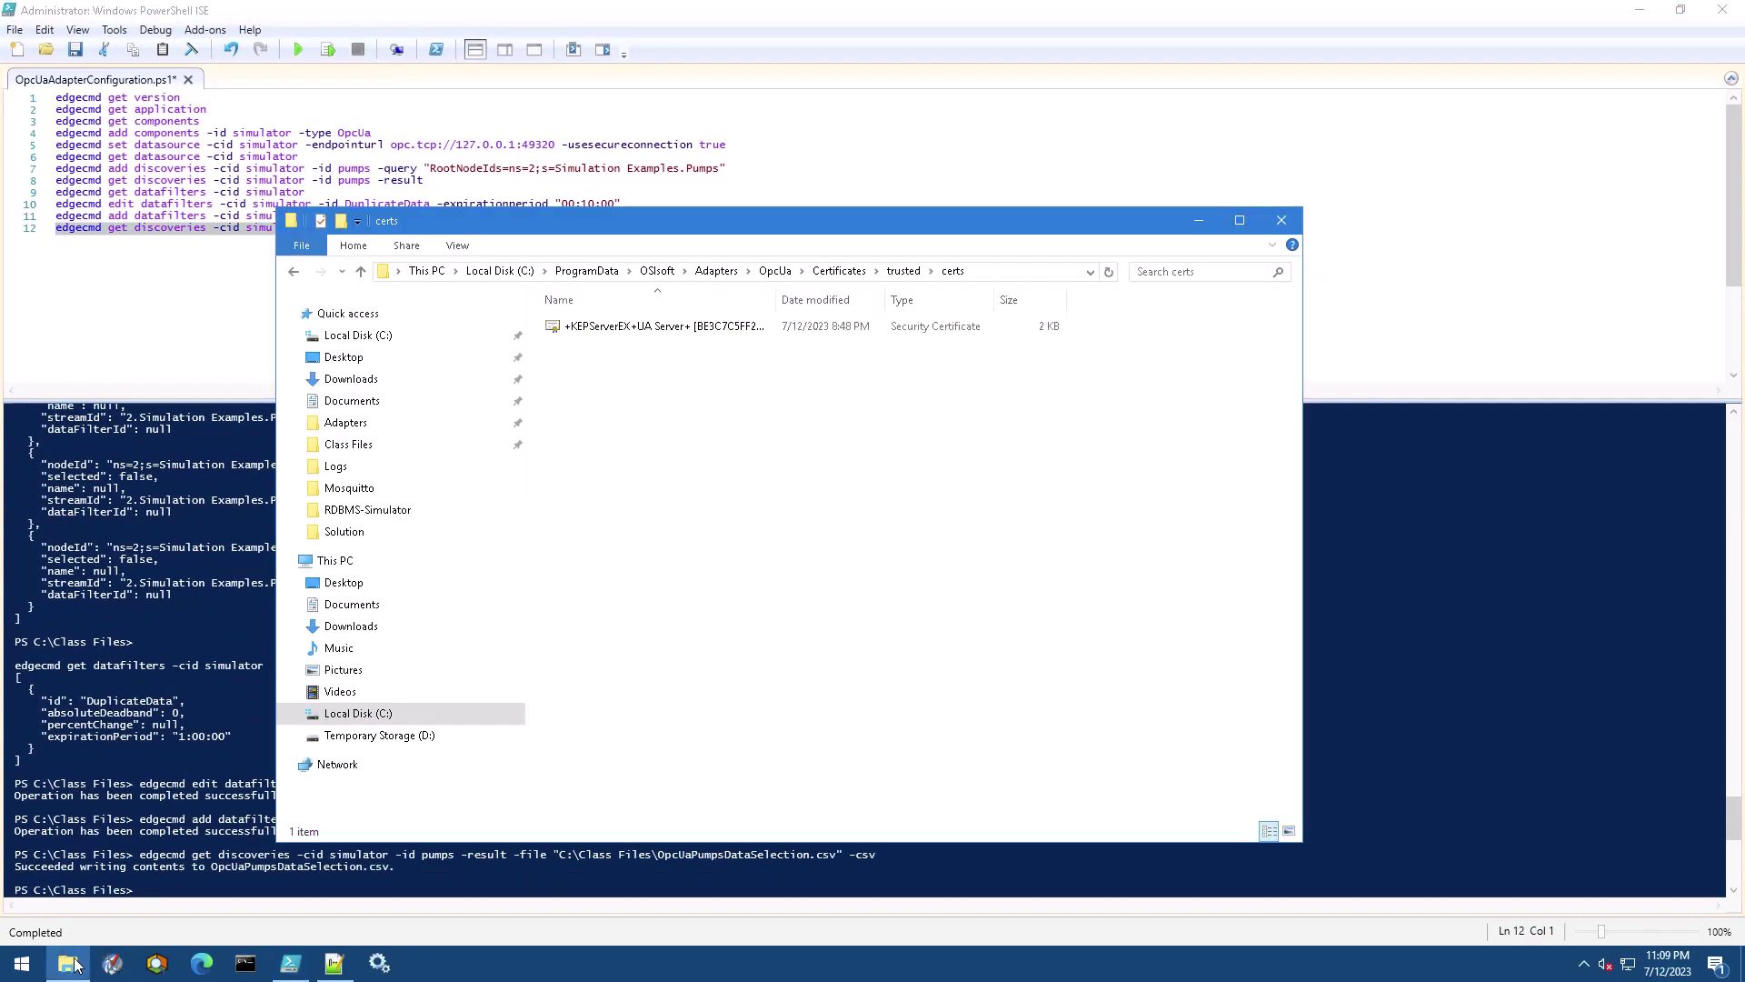
{"action": "left_click", "coordinate": [390, 446]}
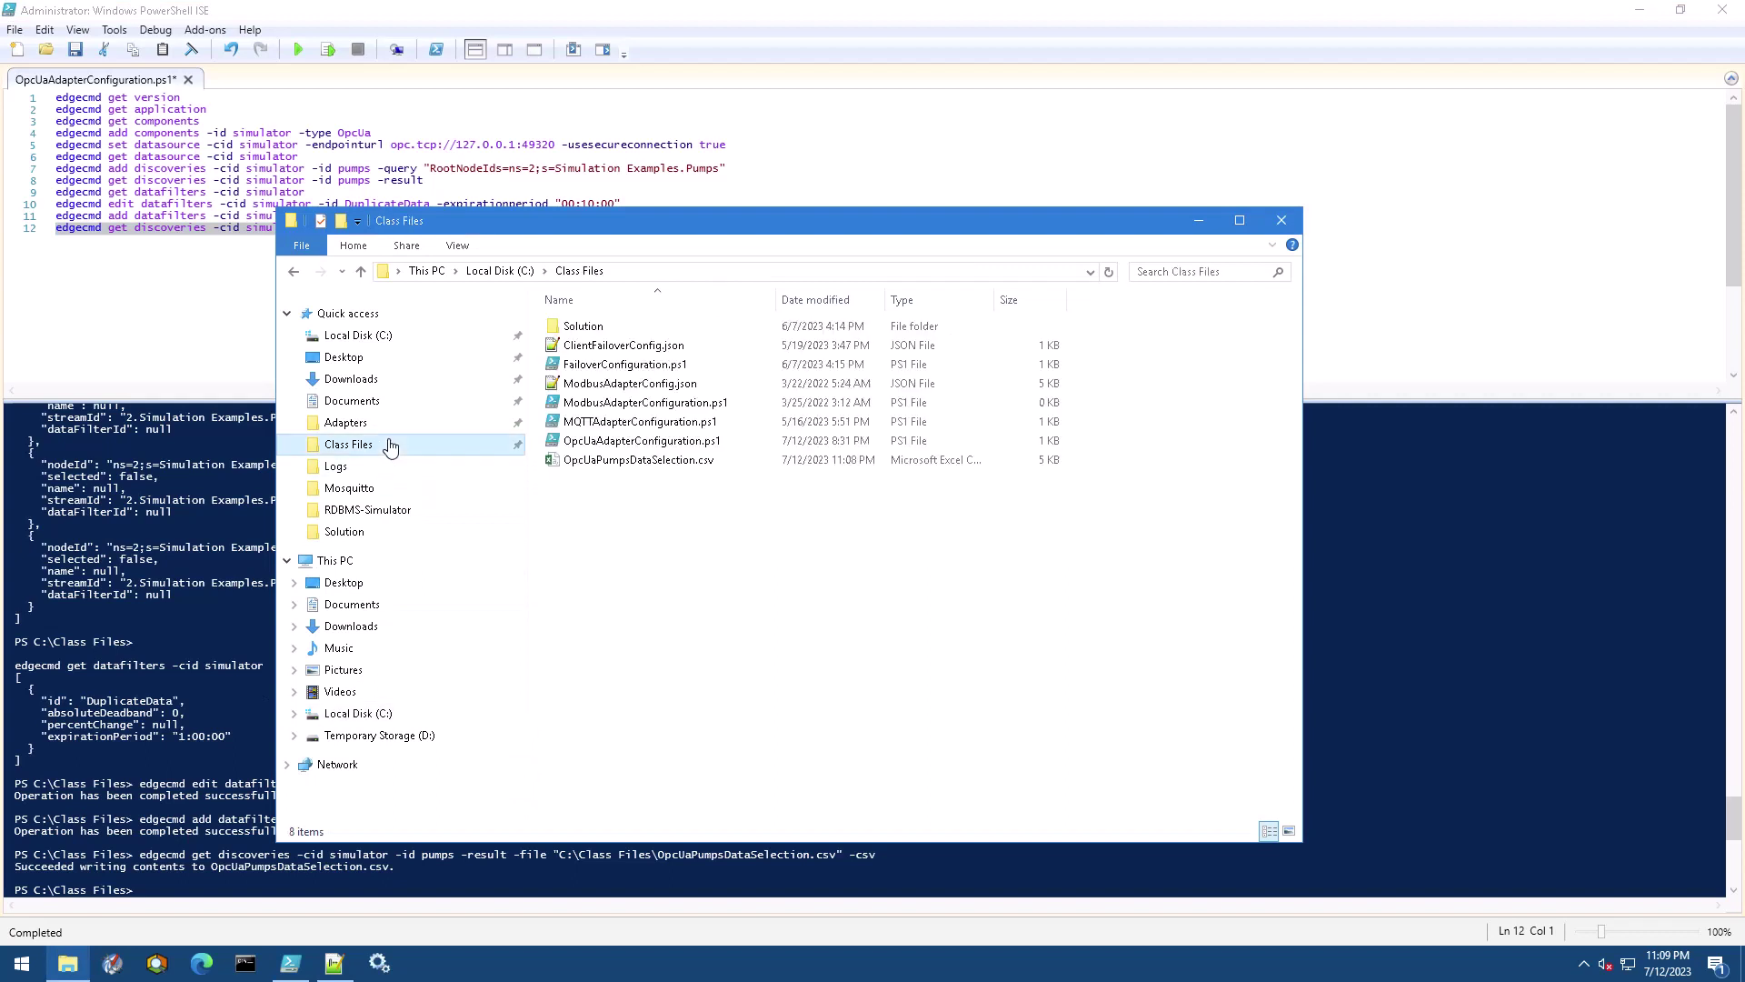
{"action": "double_click", "coordinate": [642, 461]}
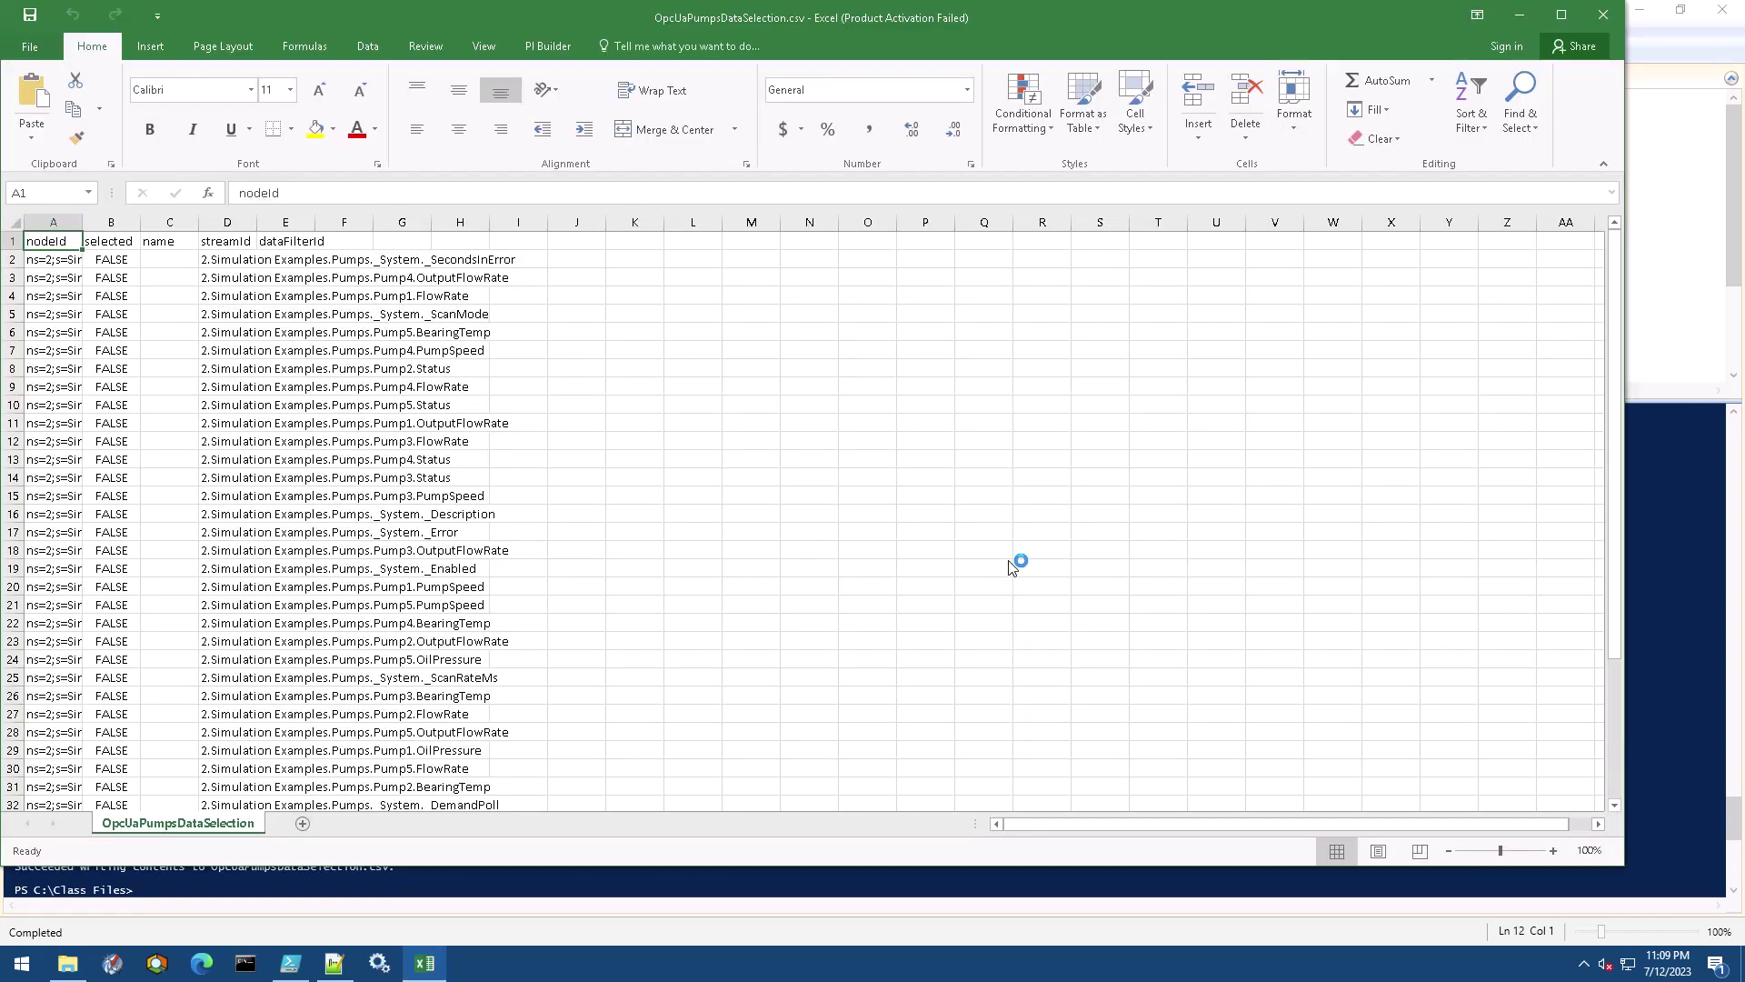
- Maximize Excel, widen the nodeId and streamId columns, and sort whole rows A to Z by streamId
{"action": "left_click", "coordinate": [1561, 15]}
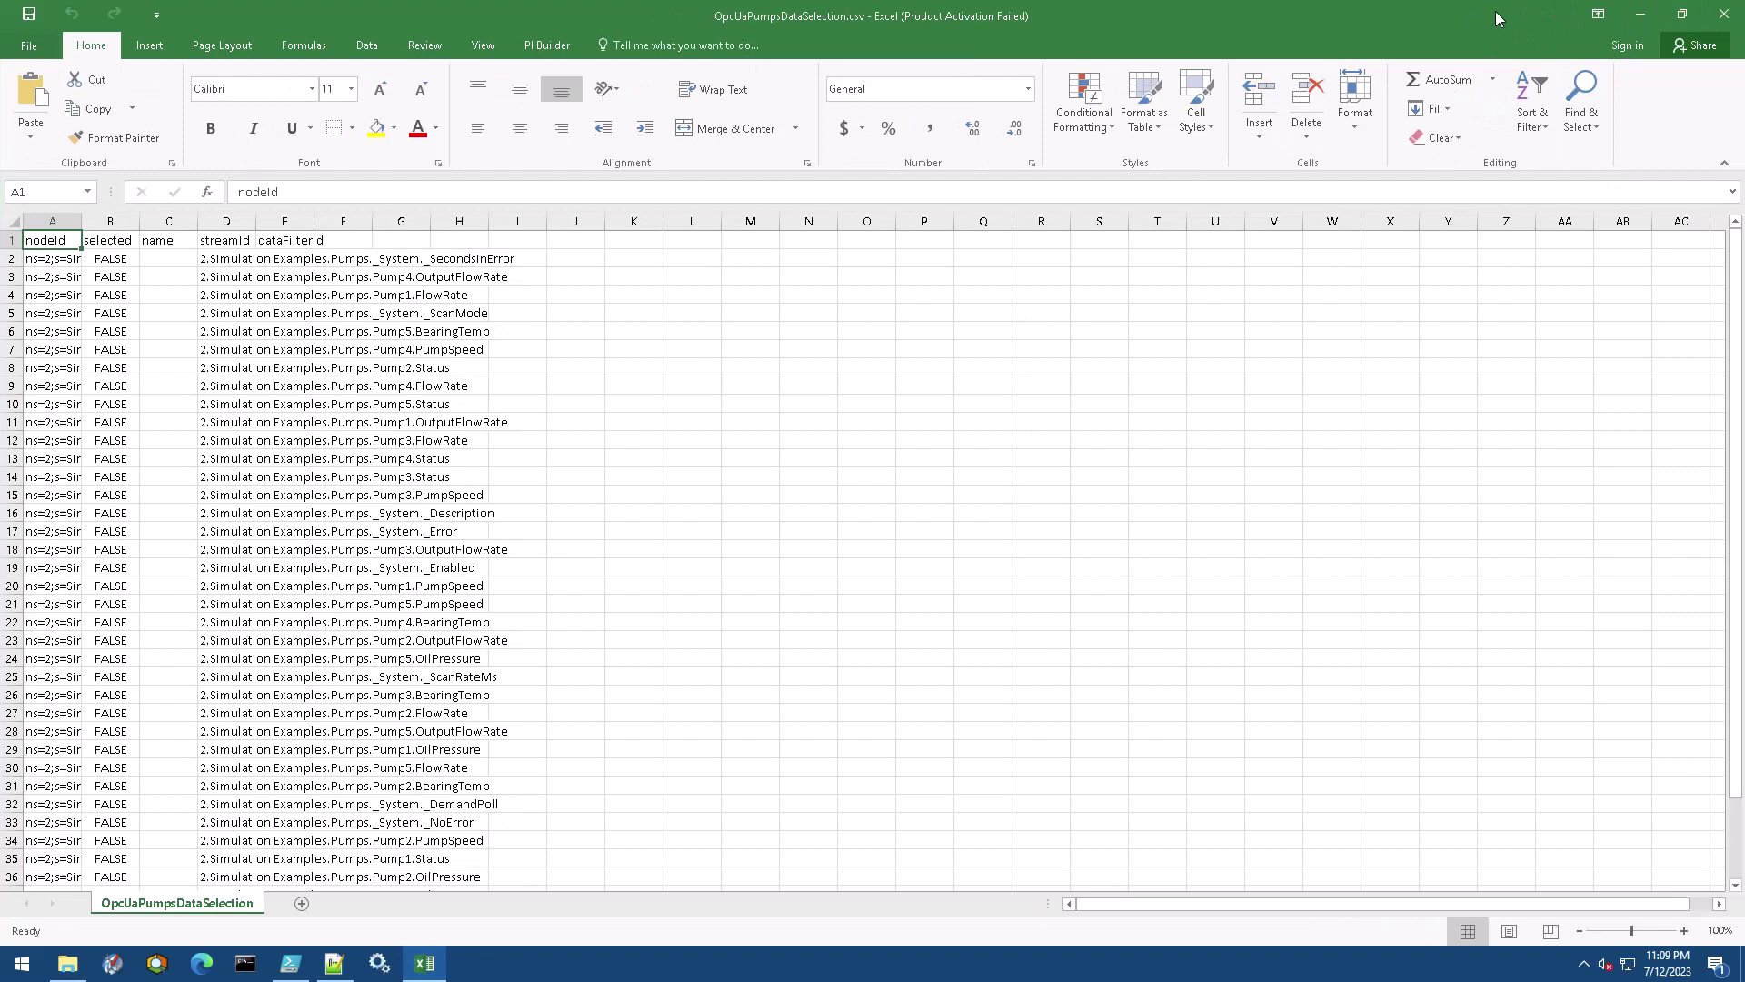
{"action": "left_click_drag", "start_coordinate": [80, 222], "coordinate": [374, 231]}
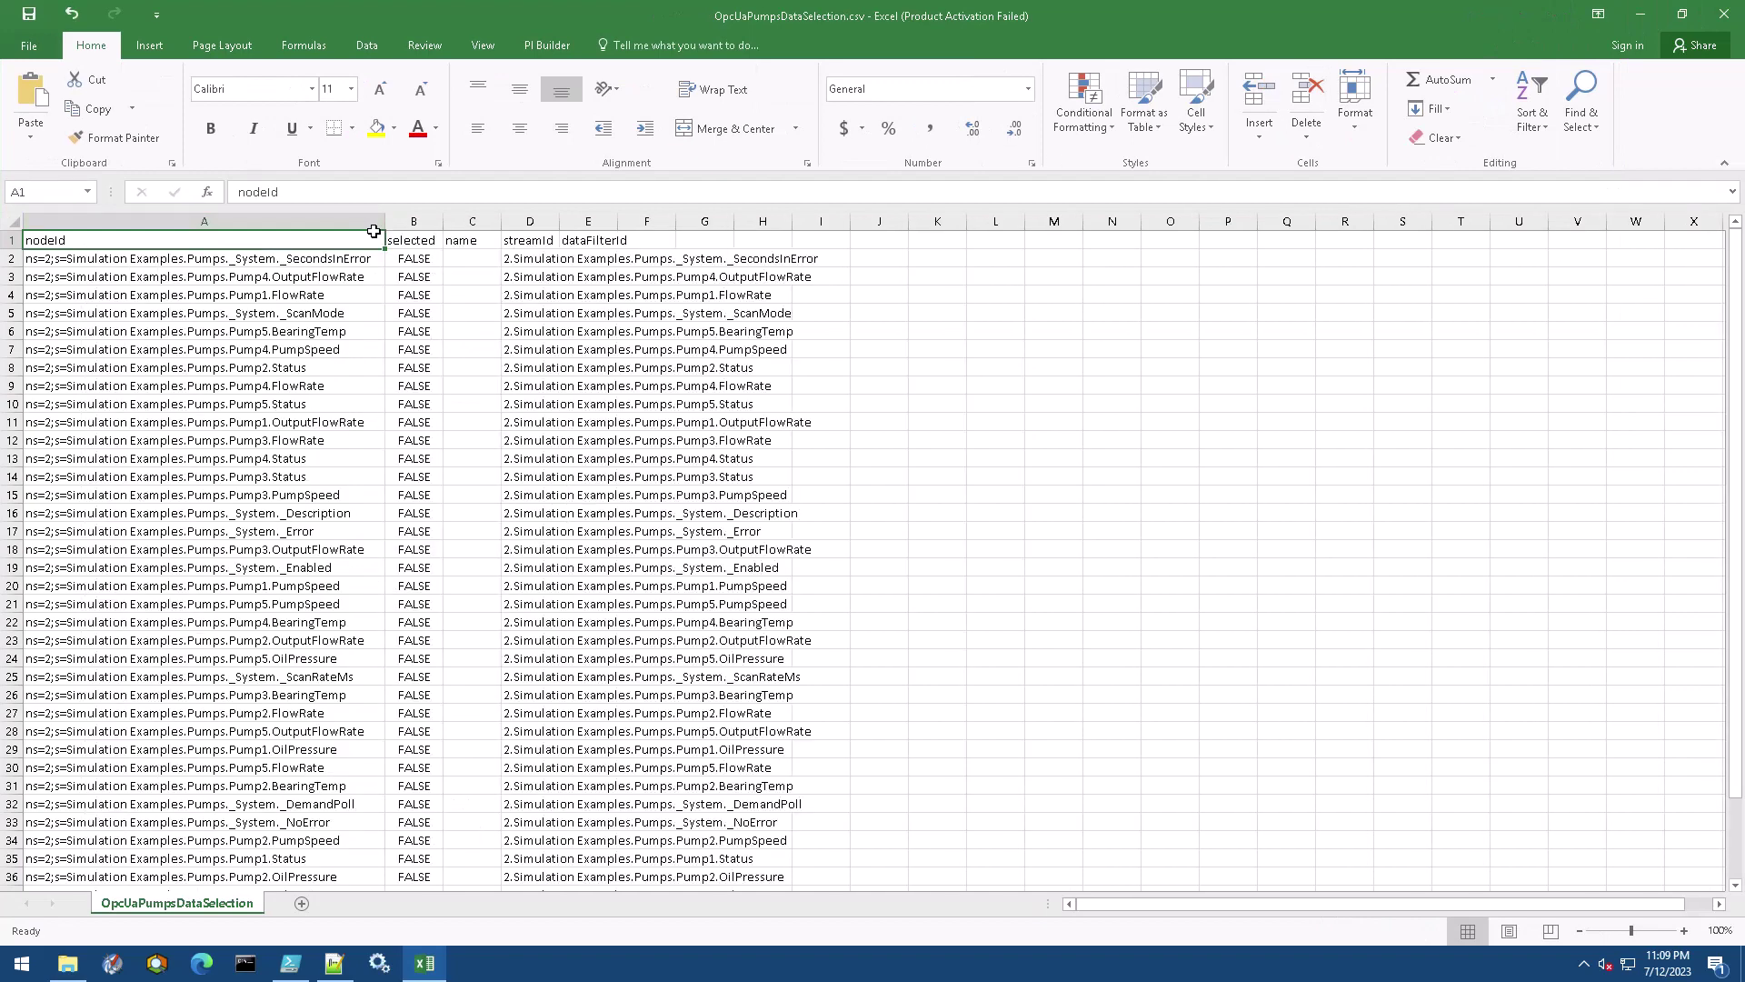
{"action": "double_click", "coordinate": [559, 223]}
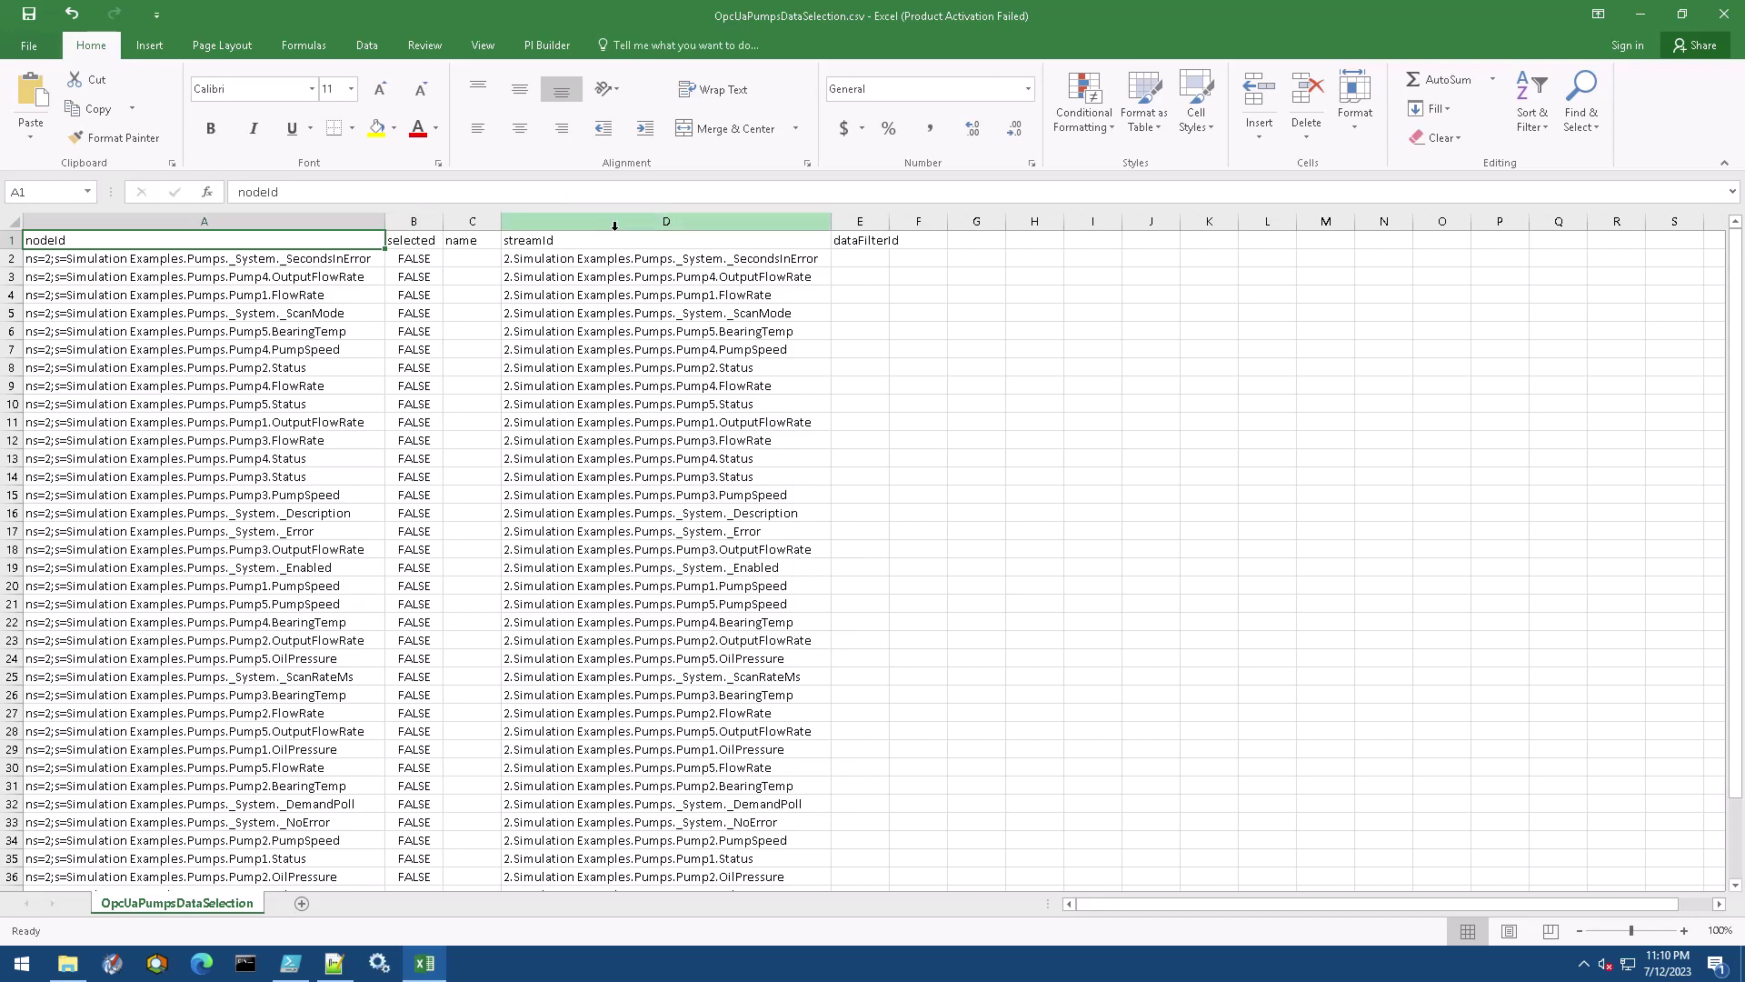
{"action": "left_click", "coordinate": [564, 223]}
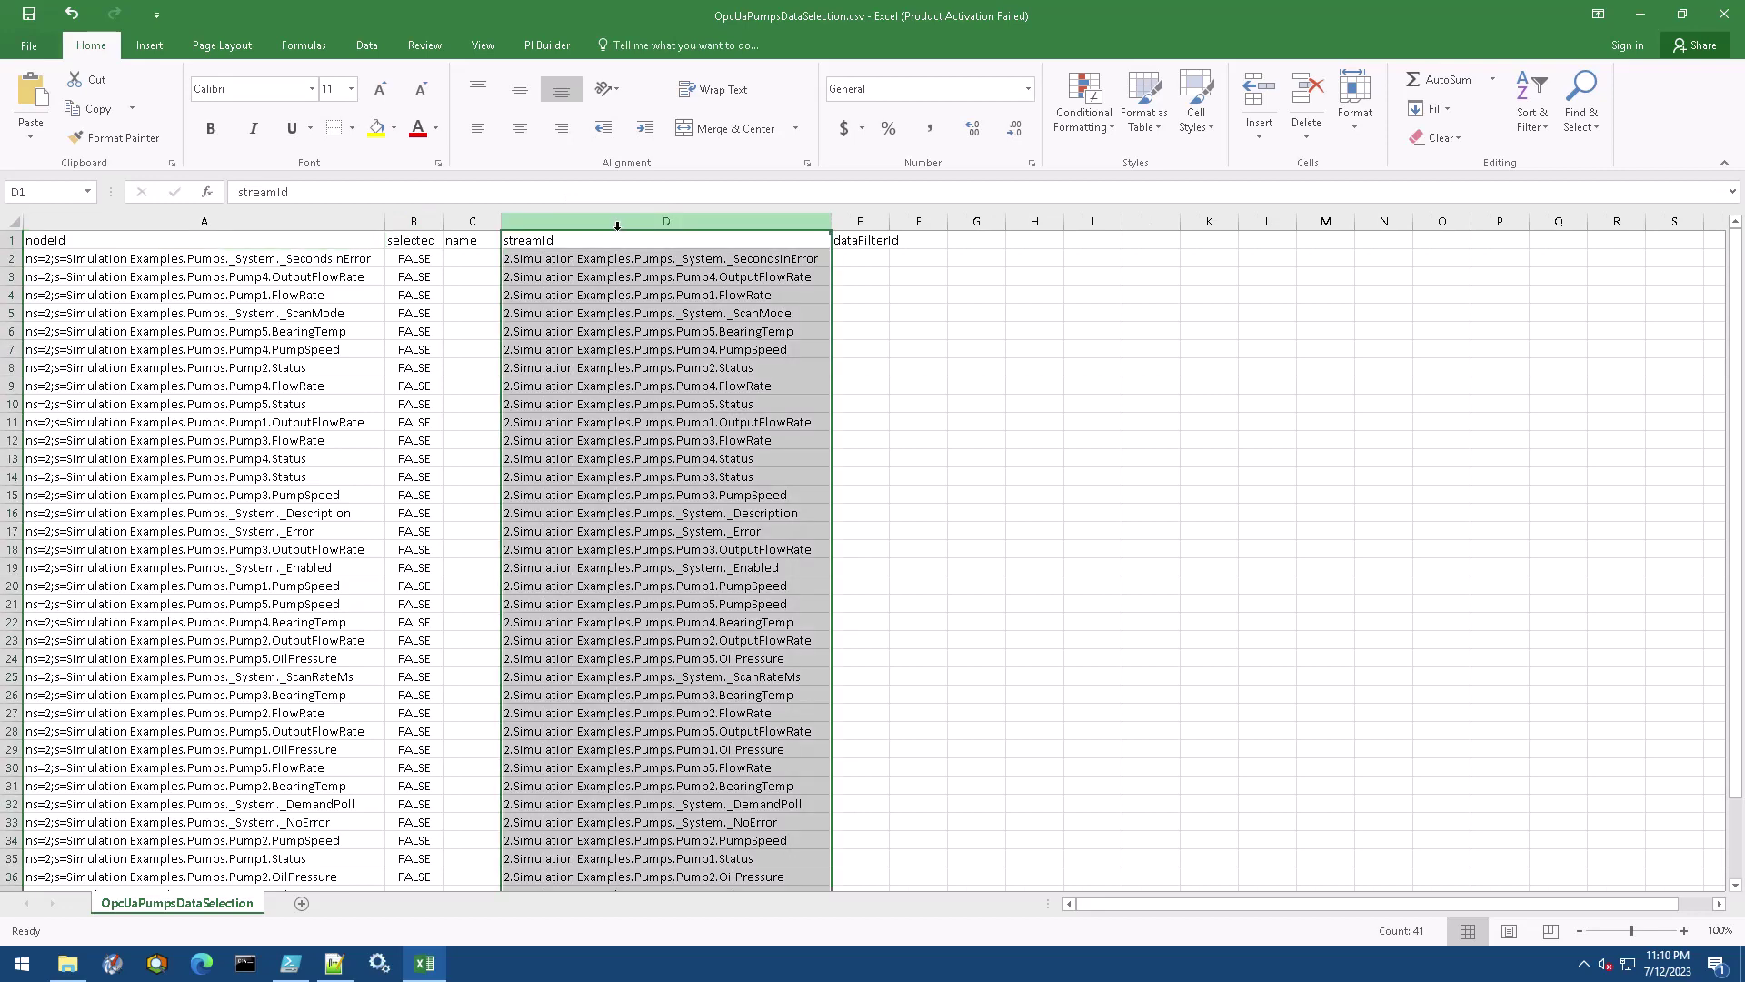
{"action": "left_click", "coordinate": [1533, 101]}
{"action": "left_click", "coordinate": [1556, 164]}
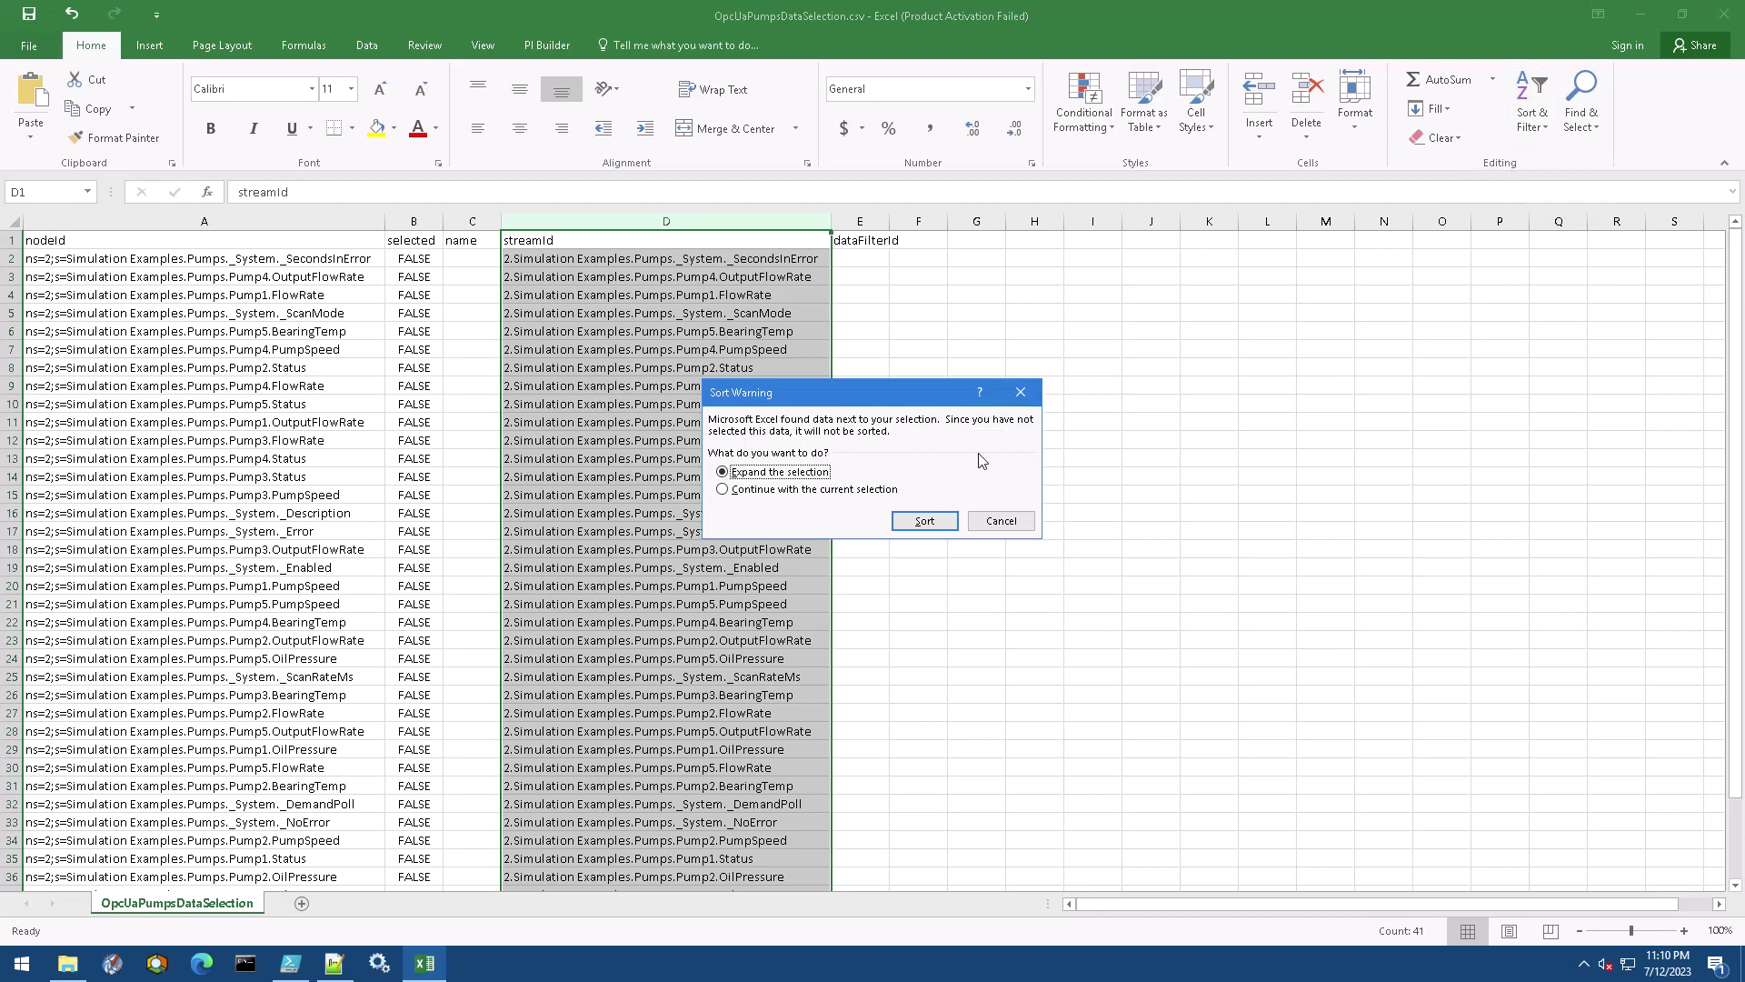
{"action": "left_click", "coordinate": [933, 522]}
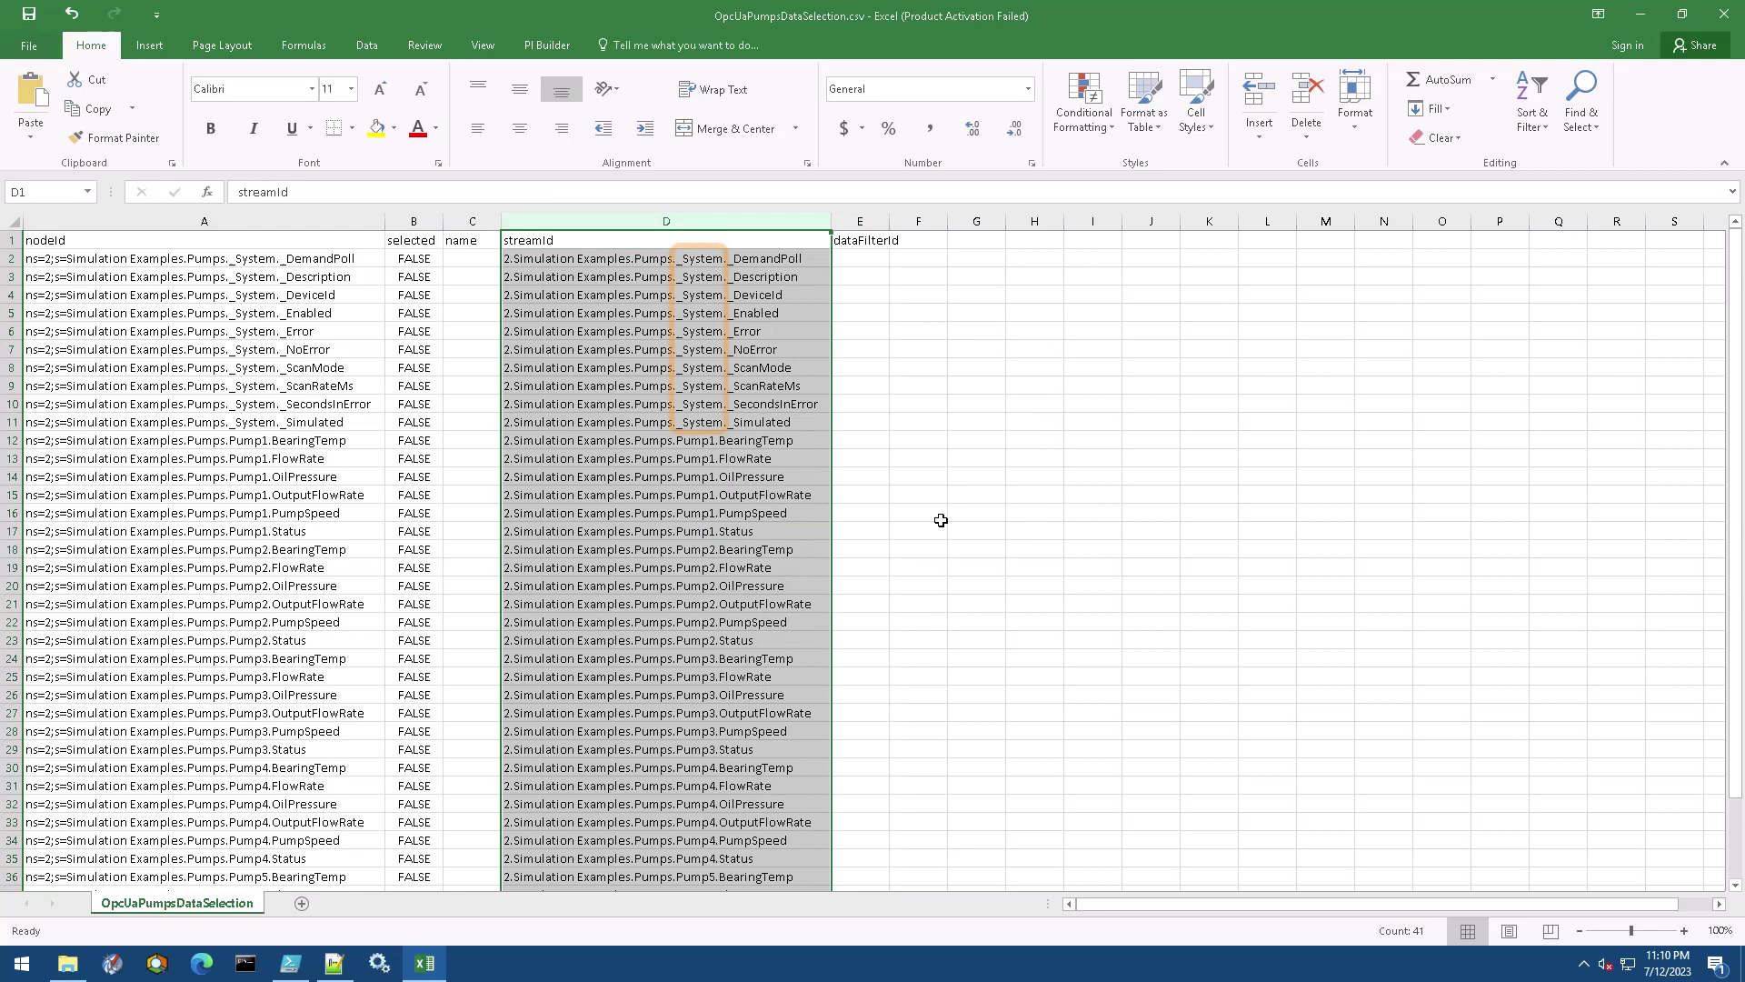
- Set selected to TRUE from Pump1.BearingTemp down through all Pump rows
{"action": "left_click", "coordinate": [421, 445]}
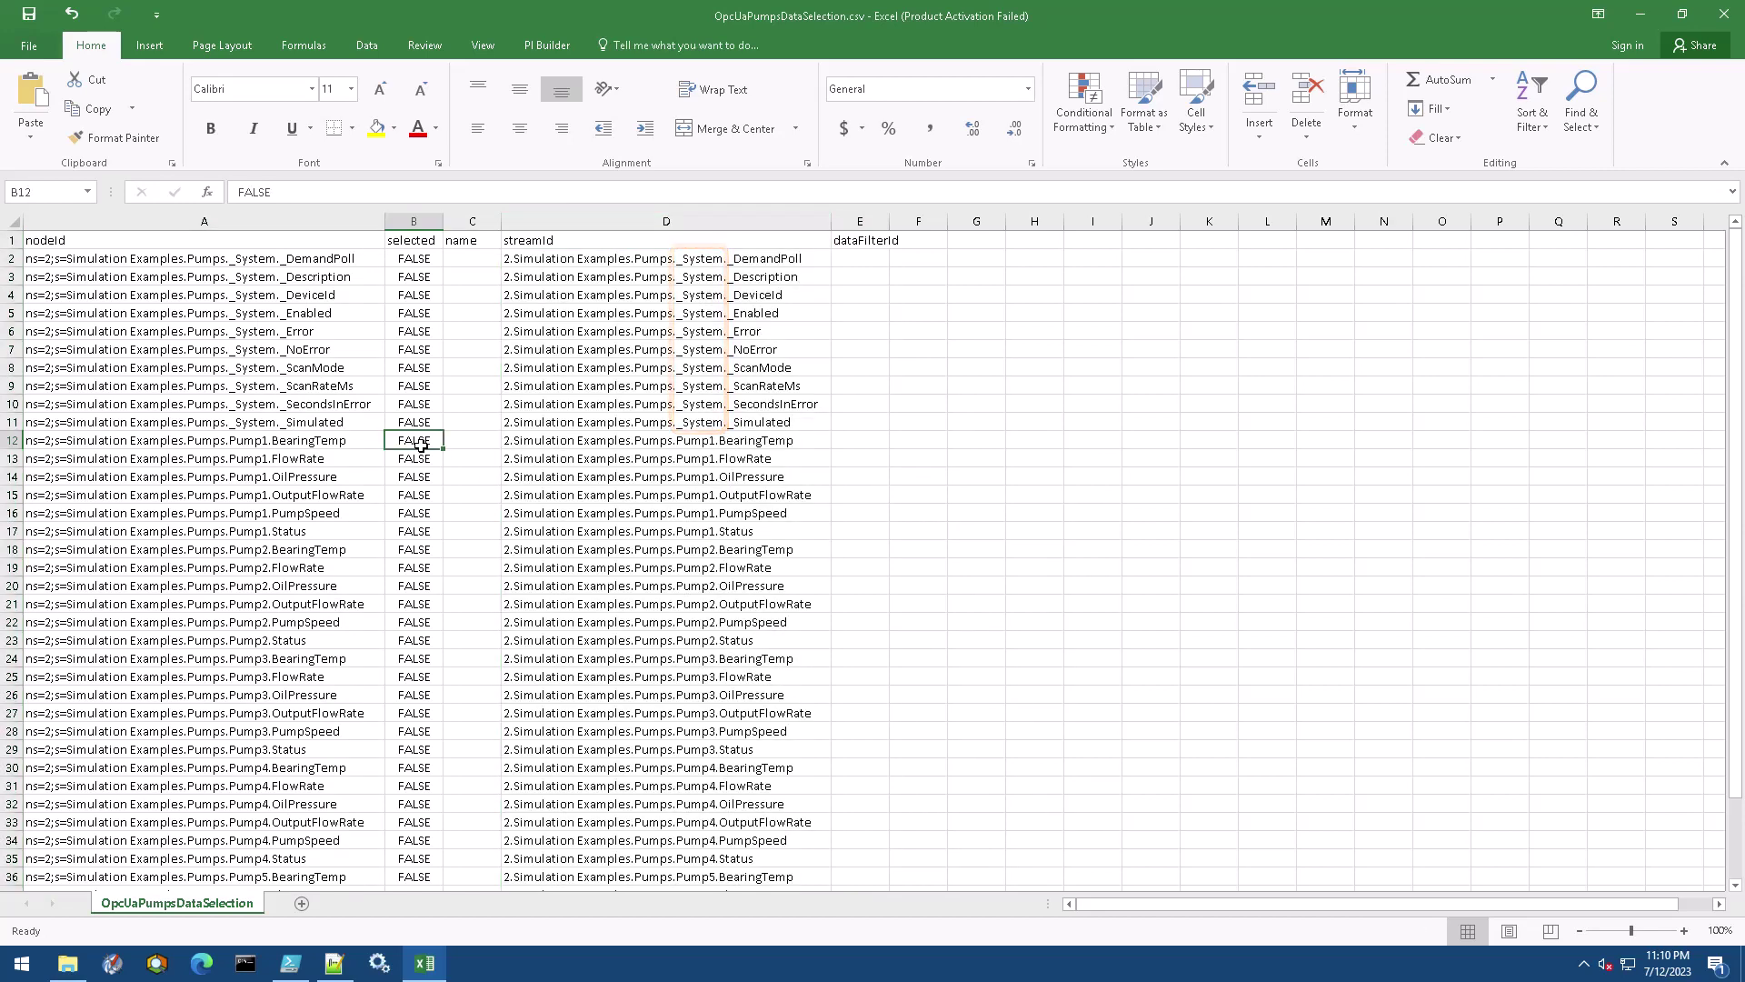
{"action": "type", "text": "TRUE"}
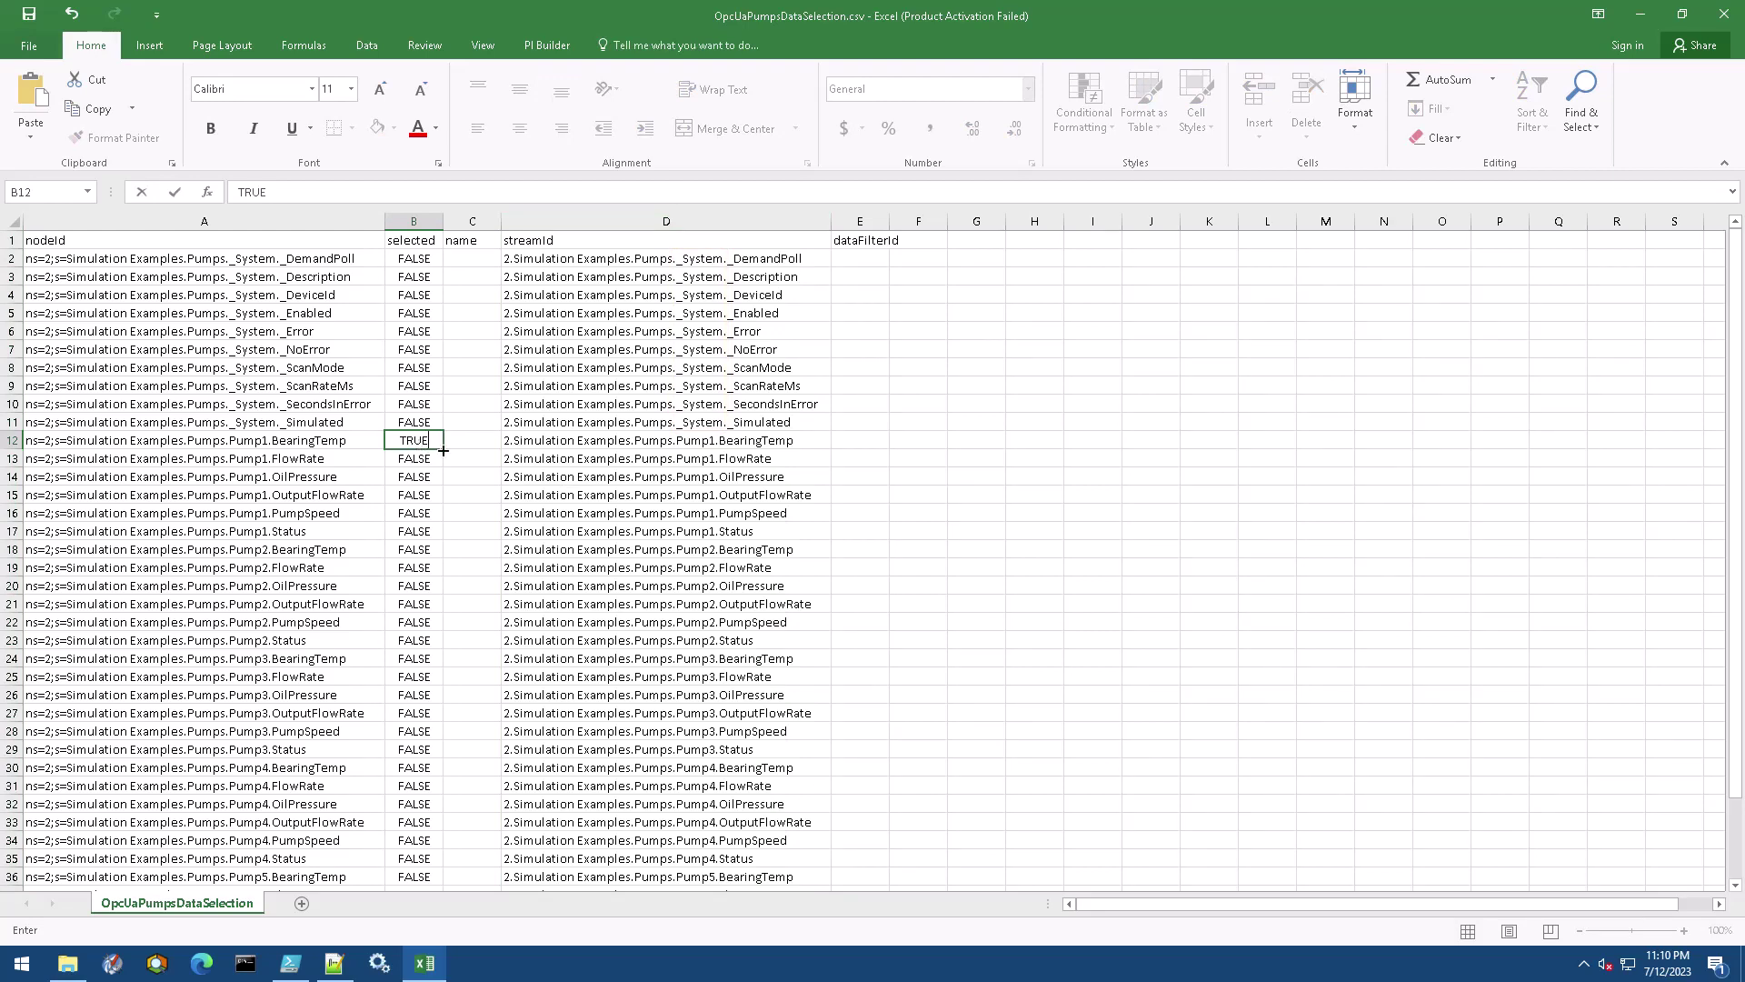
{"action": "double_click", "coordinate": [442, 450]}
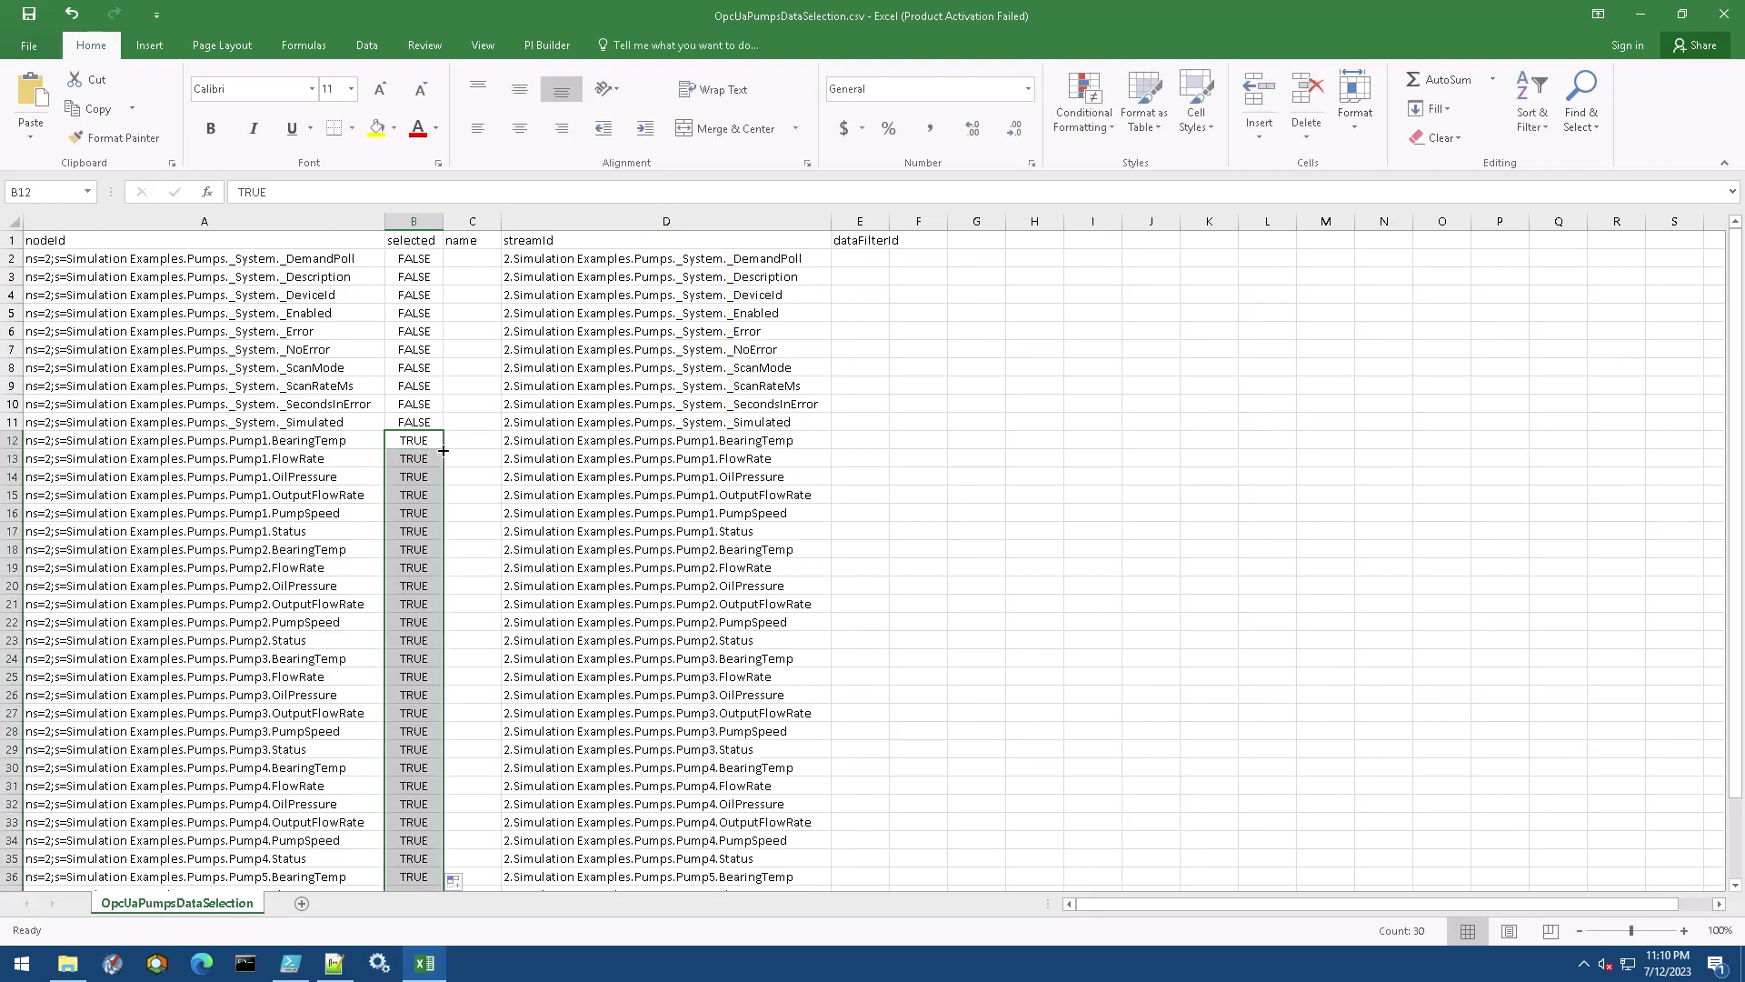
- Replace '2.Simulation Examples.' with nothing across column D, making 40 replacements
{"action": "left_click", "coordinate": [630, 241]}
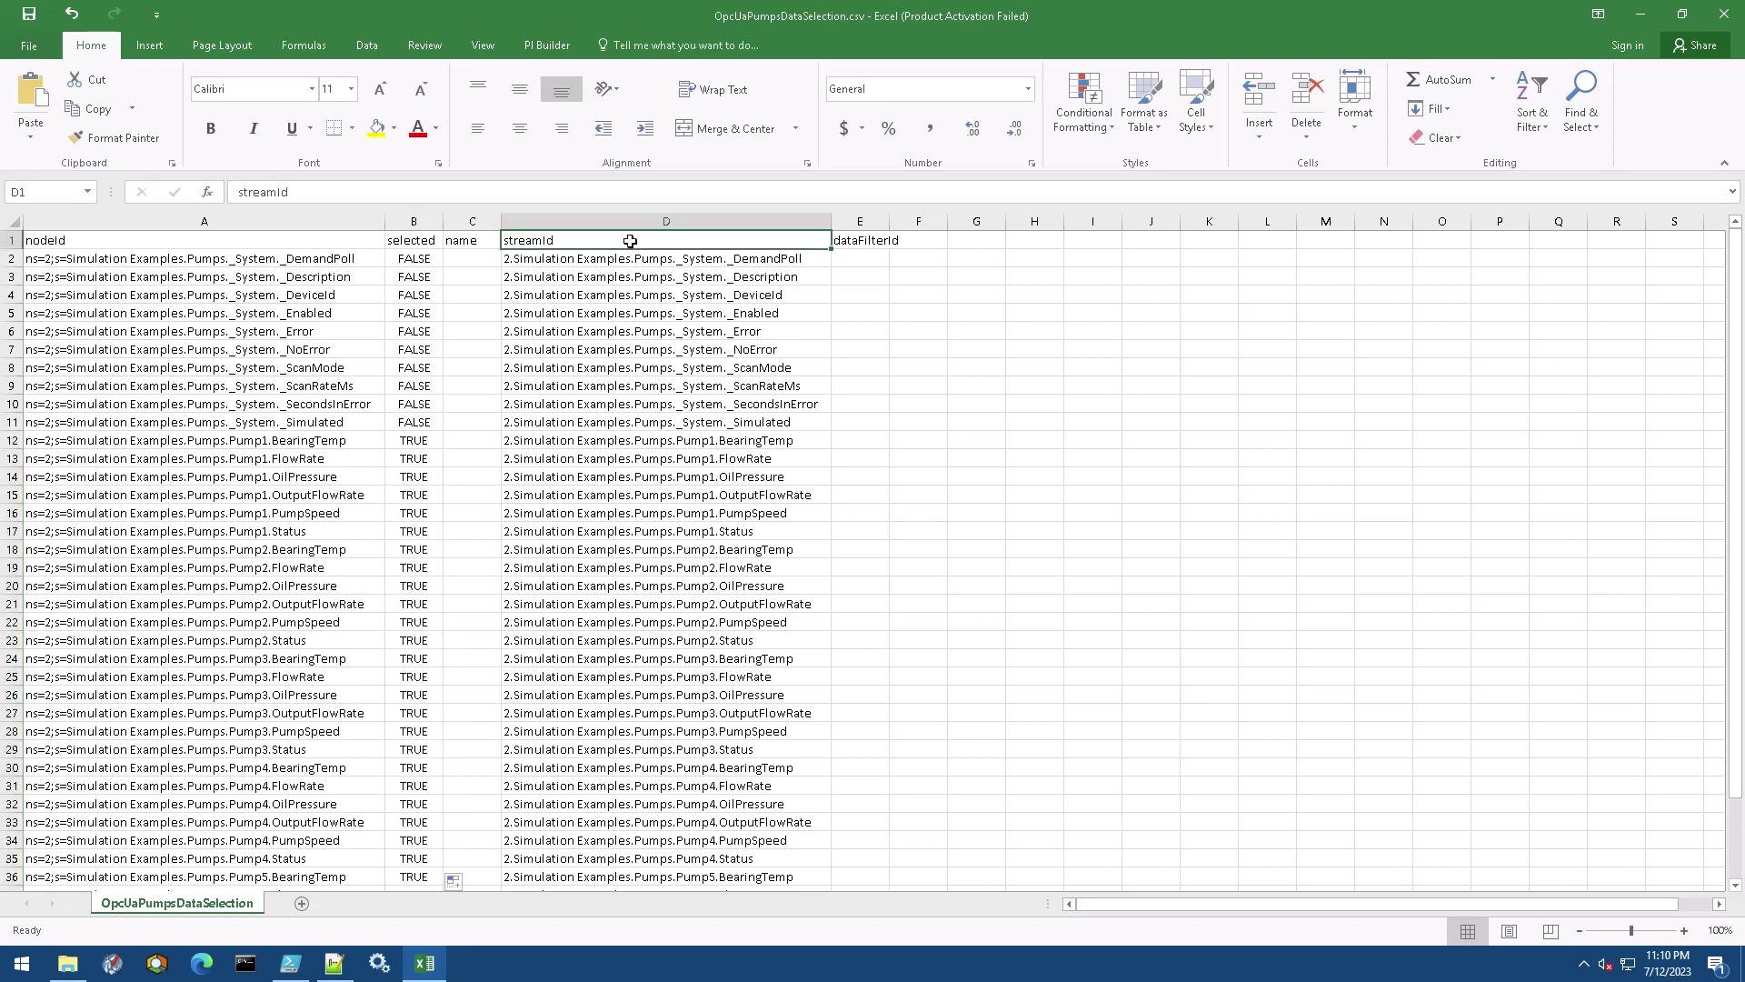
{"action": "left_click", "coordinate": [639, 220]}
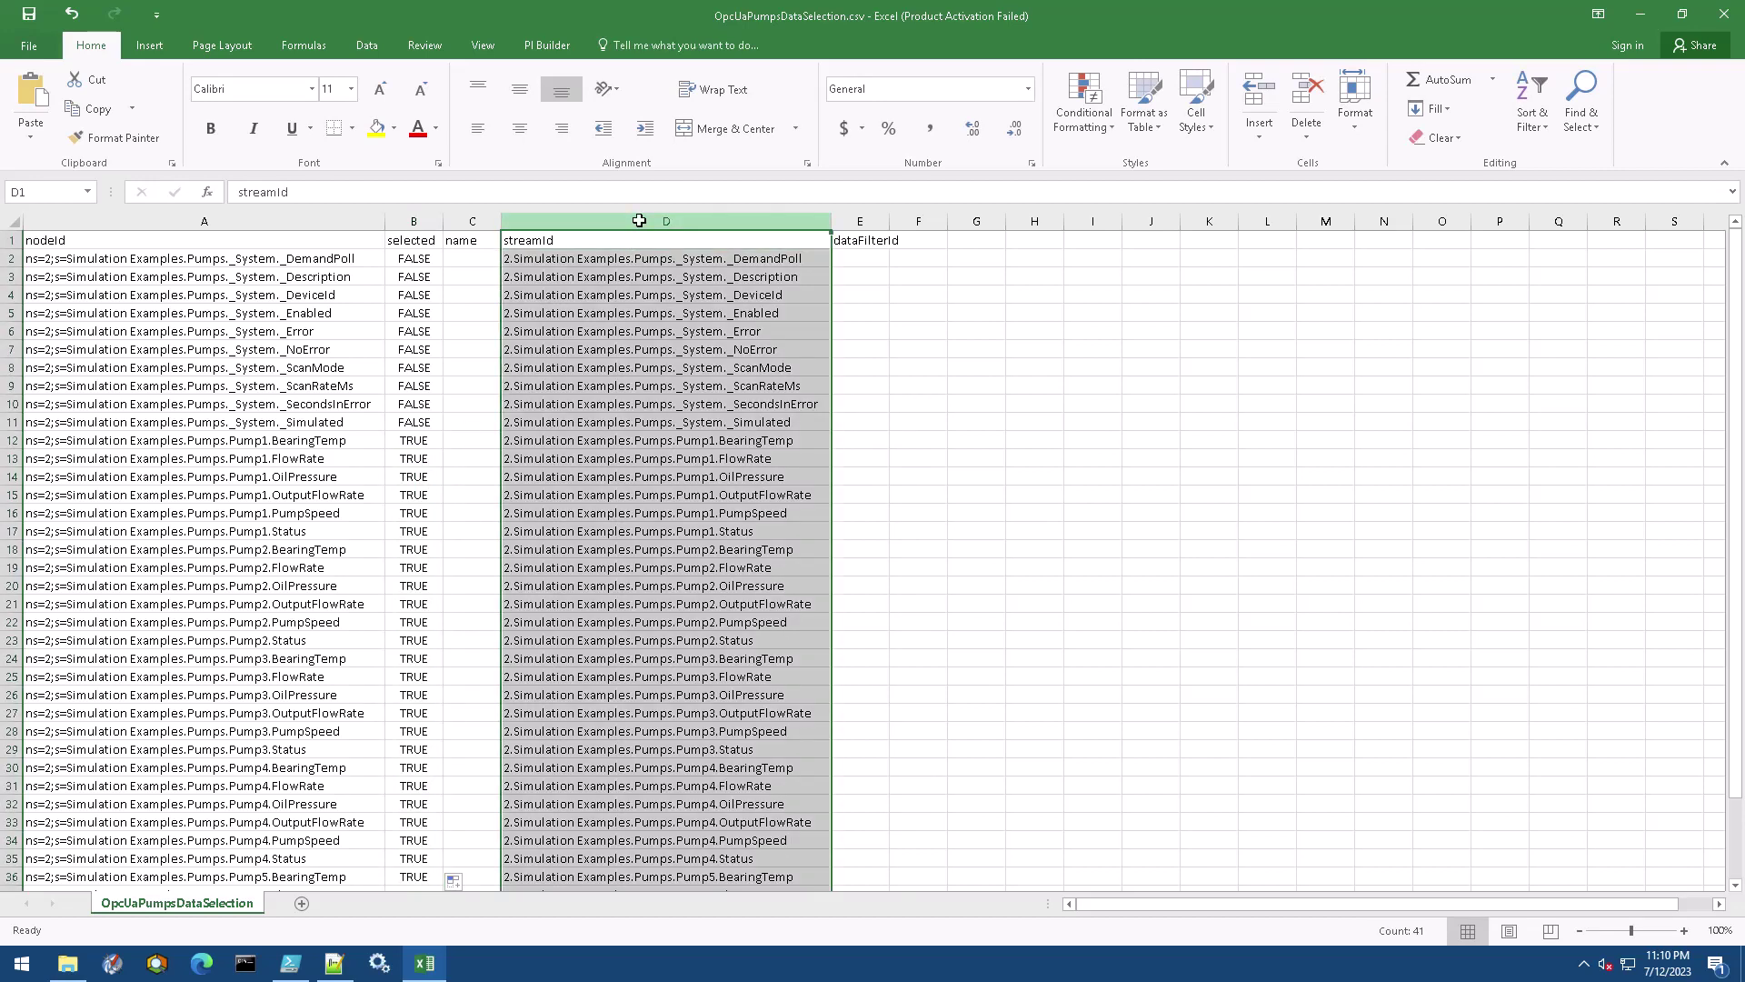
{"action": "key", "text": "ctrl+h"}
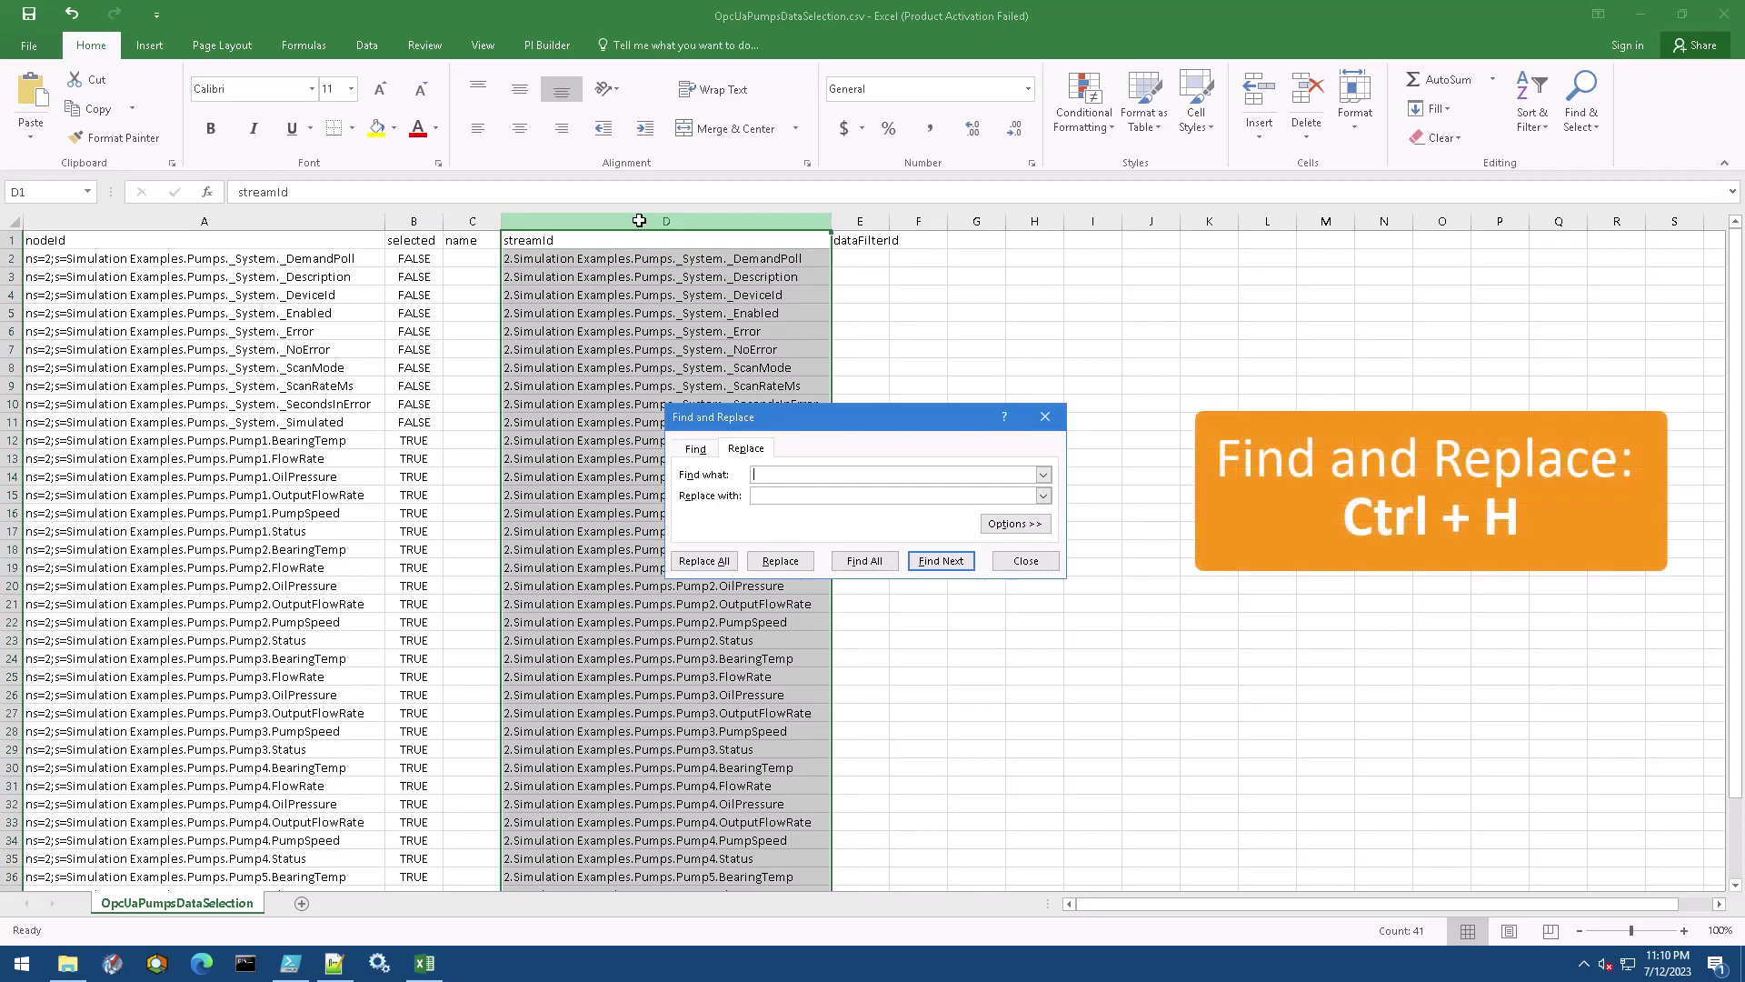
{"action": "type", "text": "2.Simulation"}
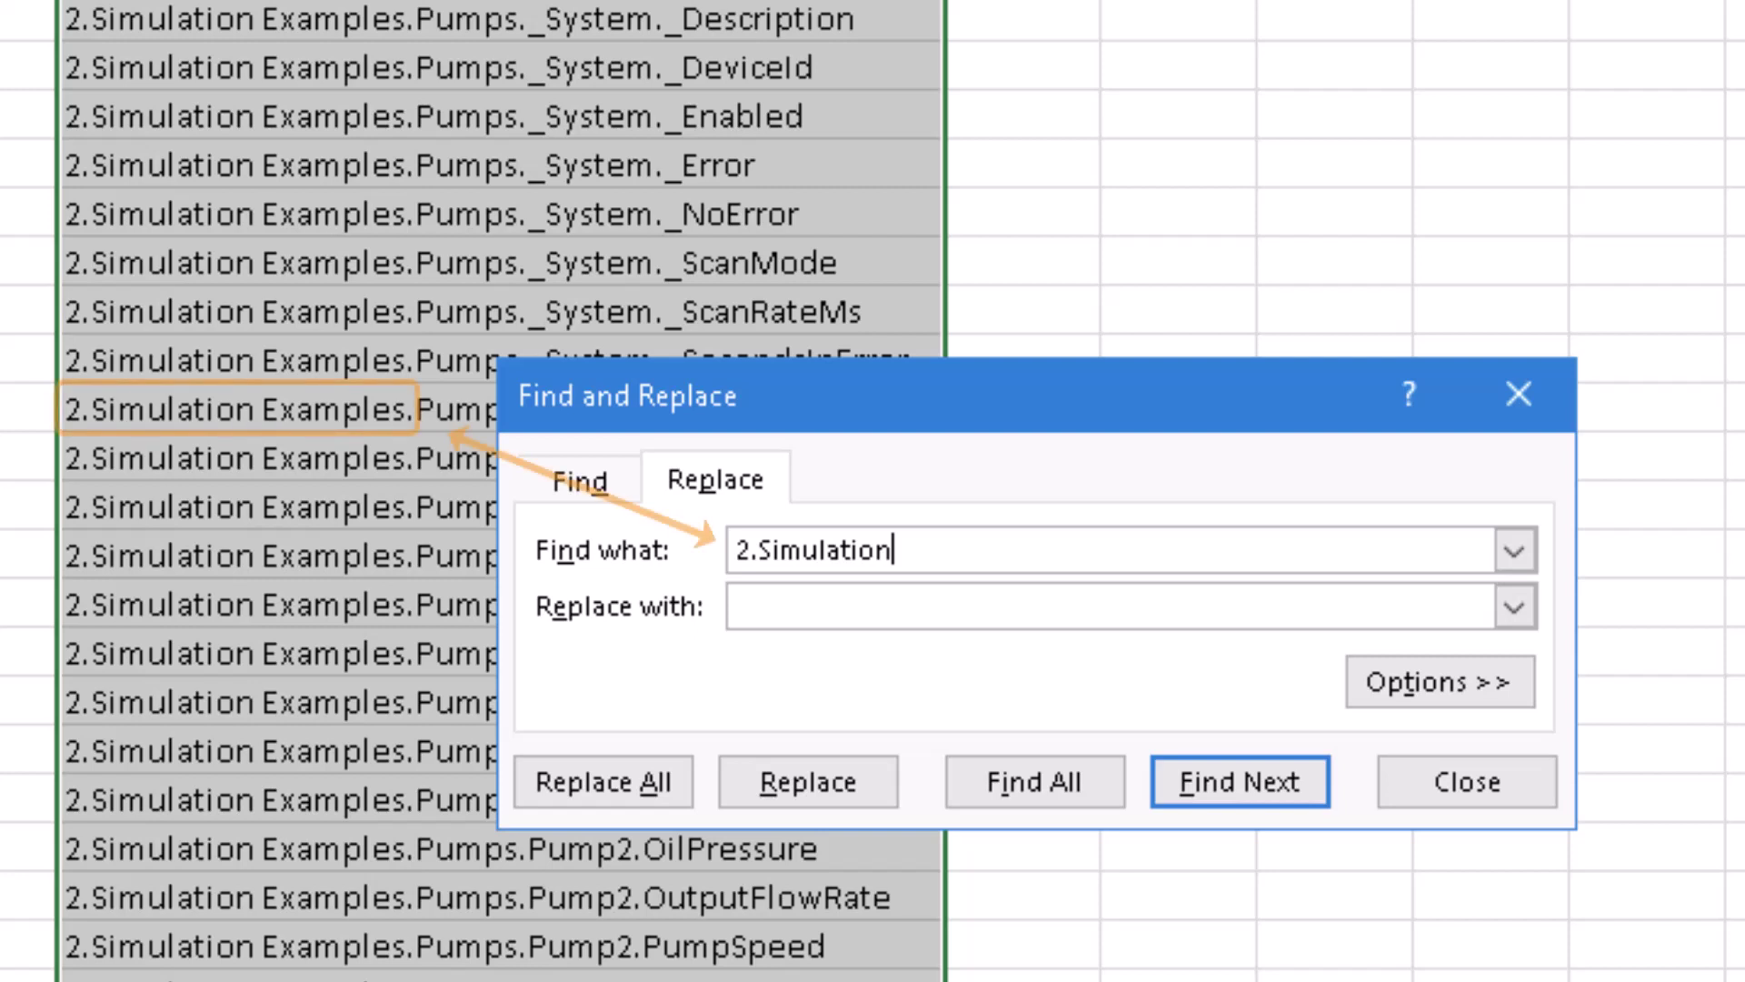
{"action": "type", "text": " Examples"}
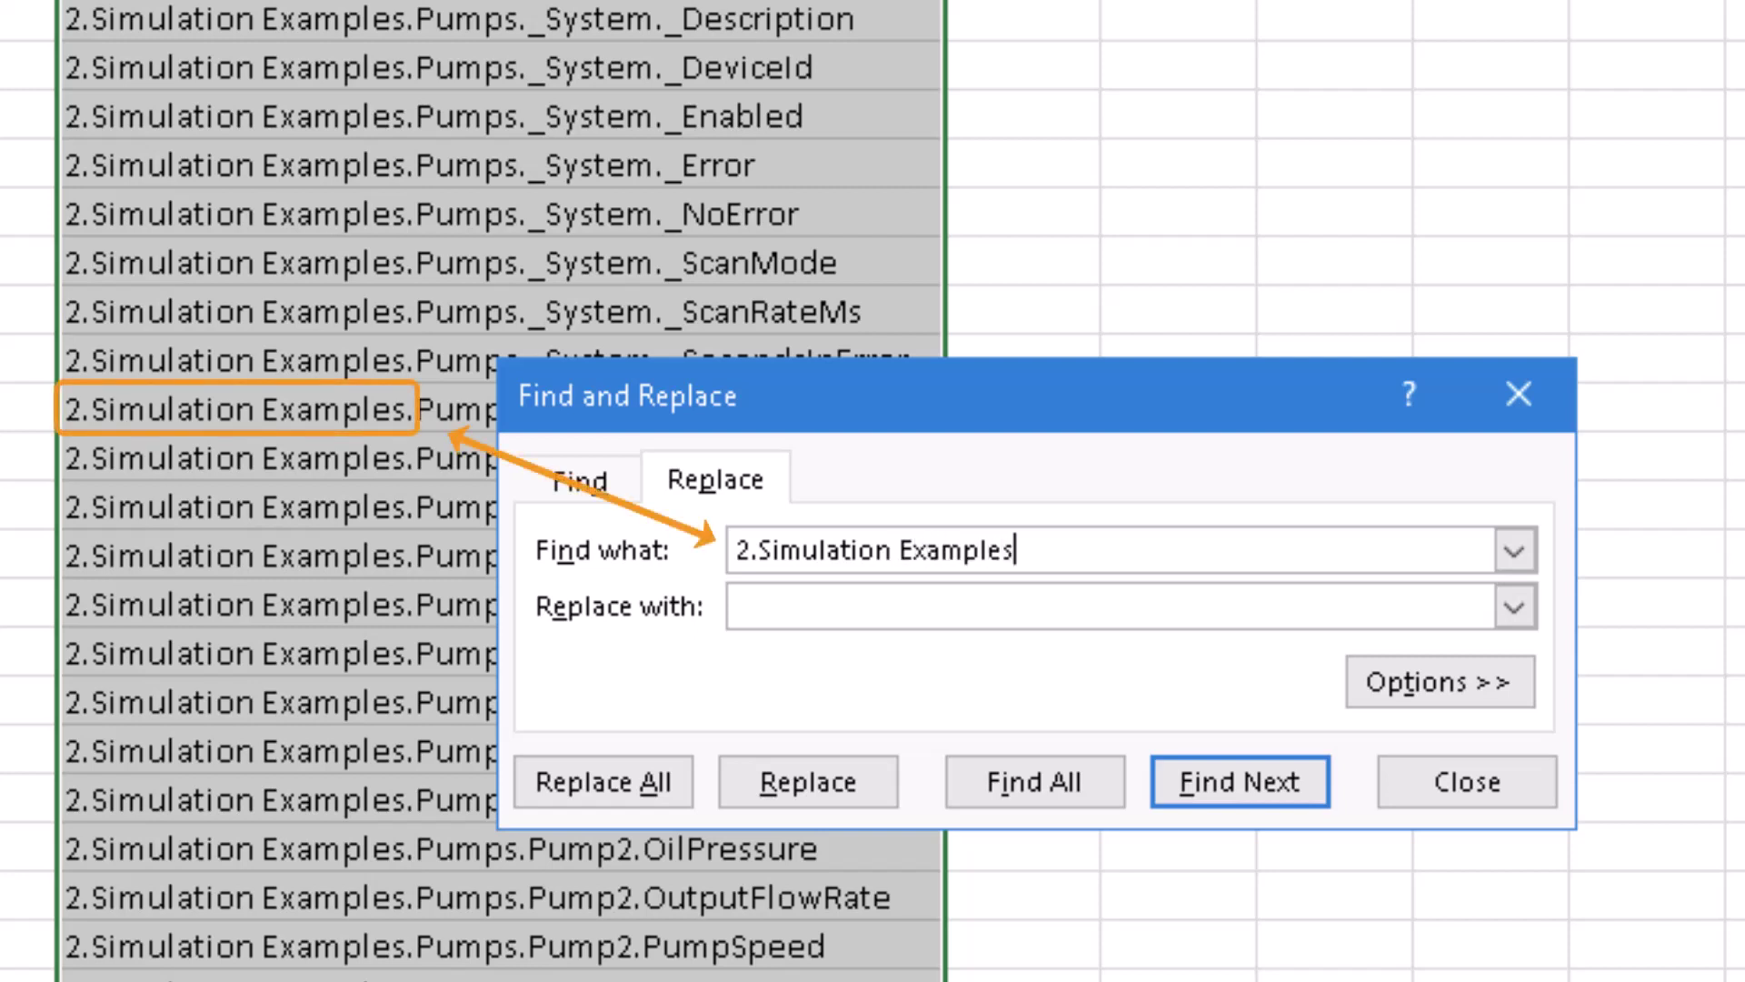
{"action": "type", "text": "."}
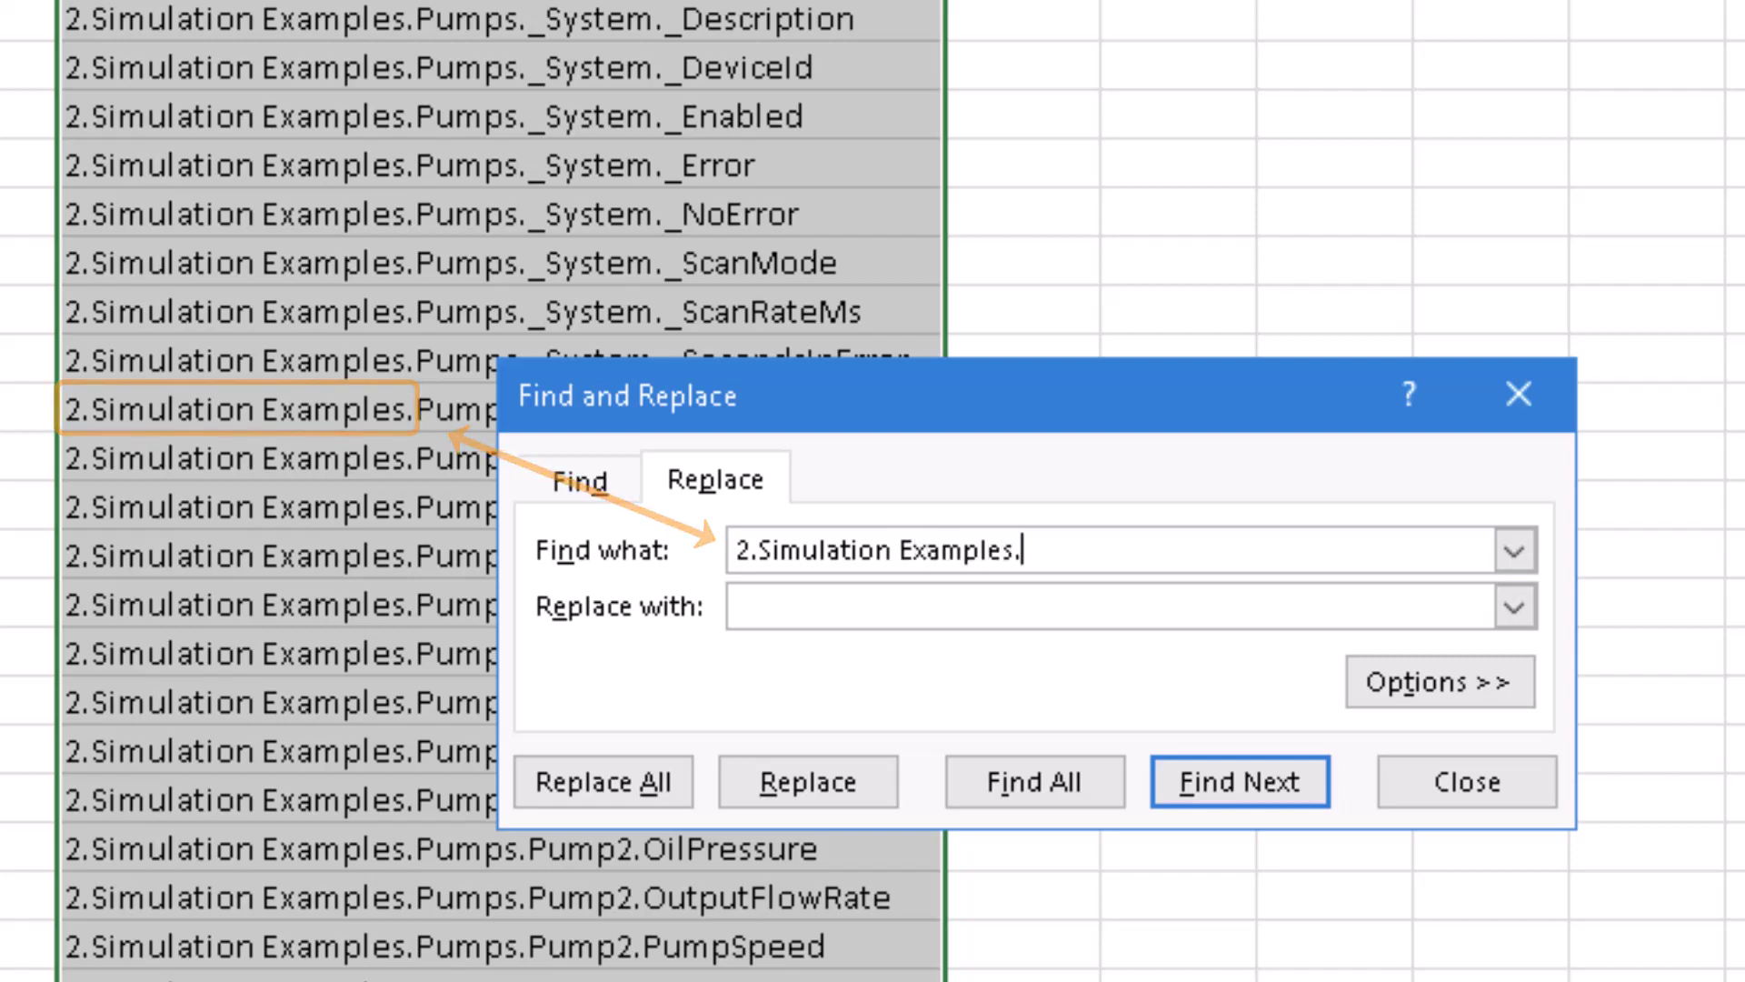
{"action": "left_click", "coordinate": [576, 785]}
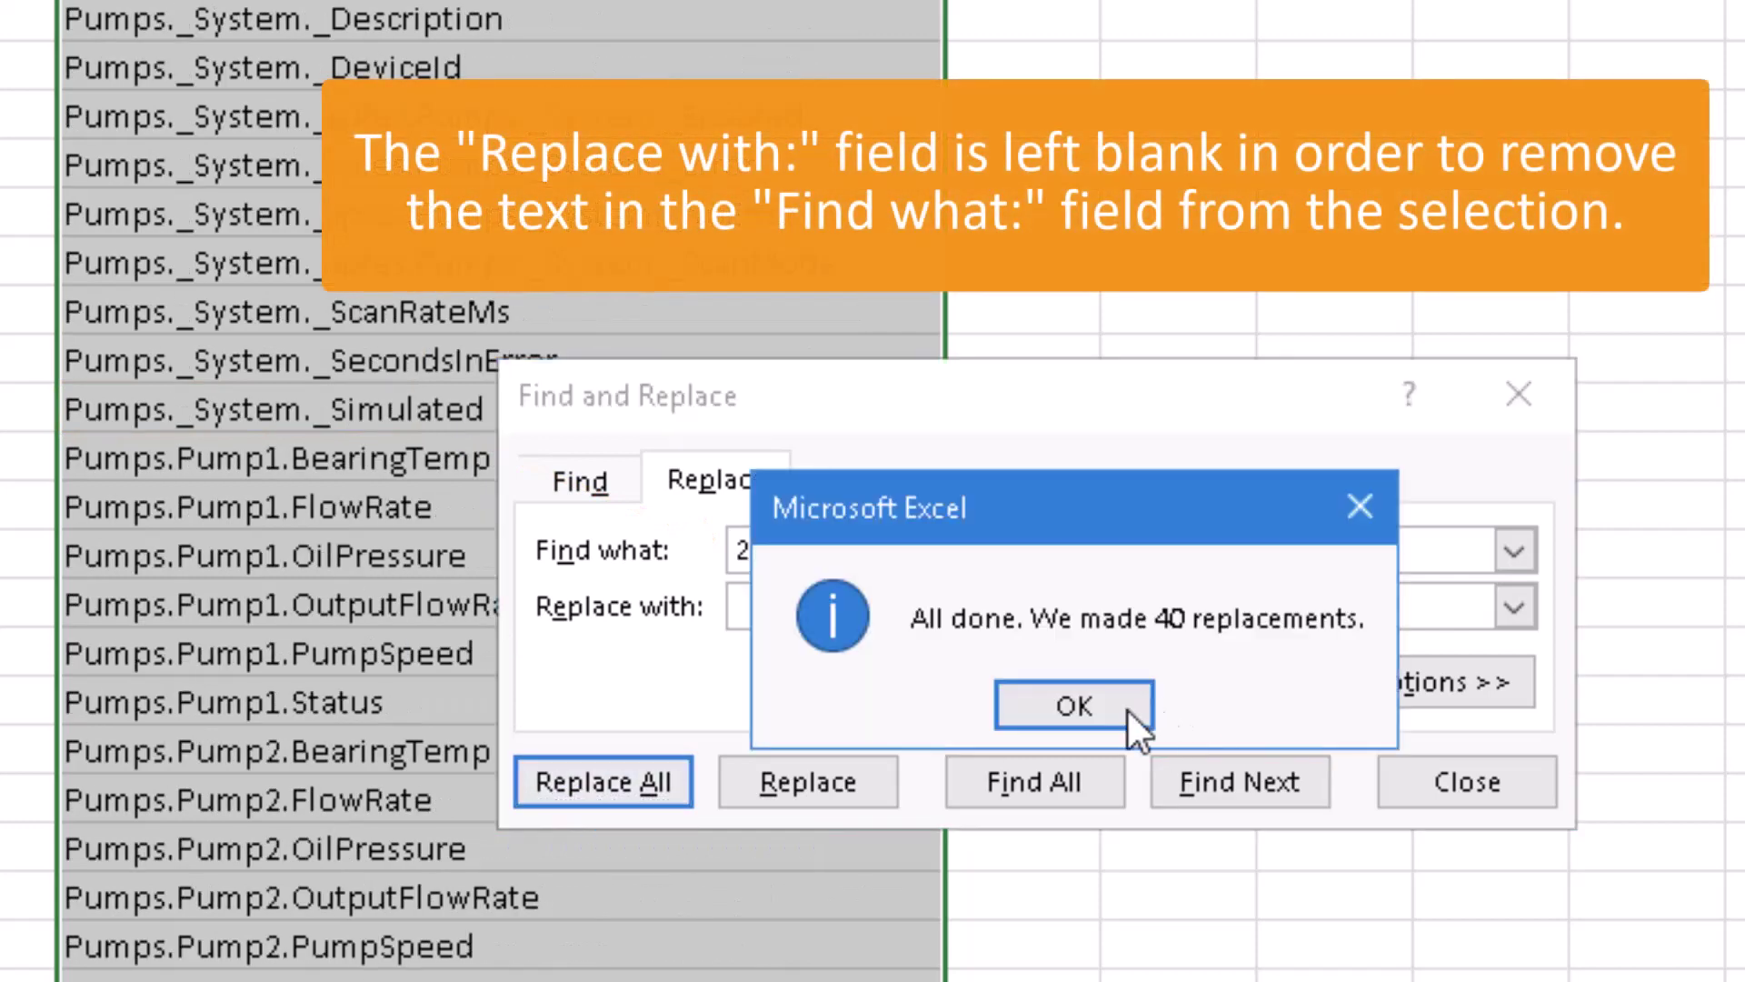
{"action": "left_click", "coordinate": [1105, 718]}
{"action": "left_click", "coordinate": [1465, 784]}
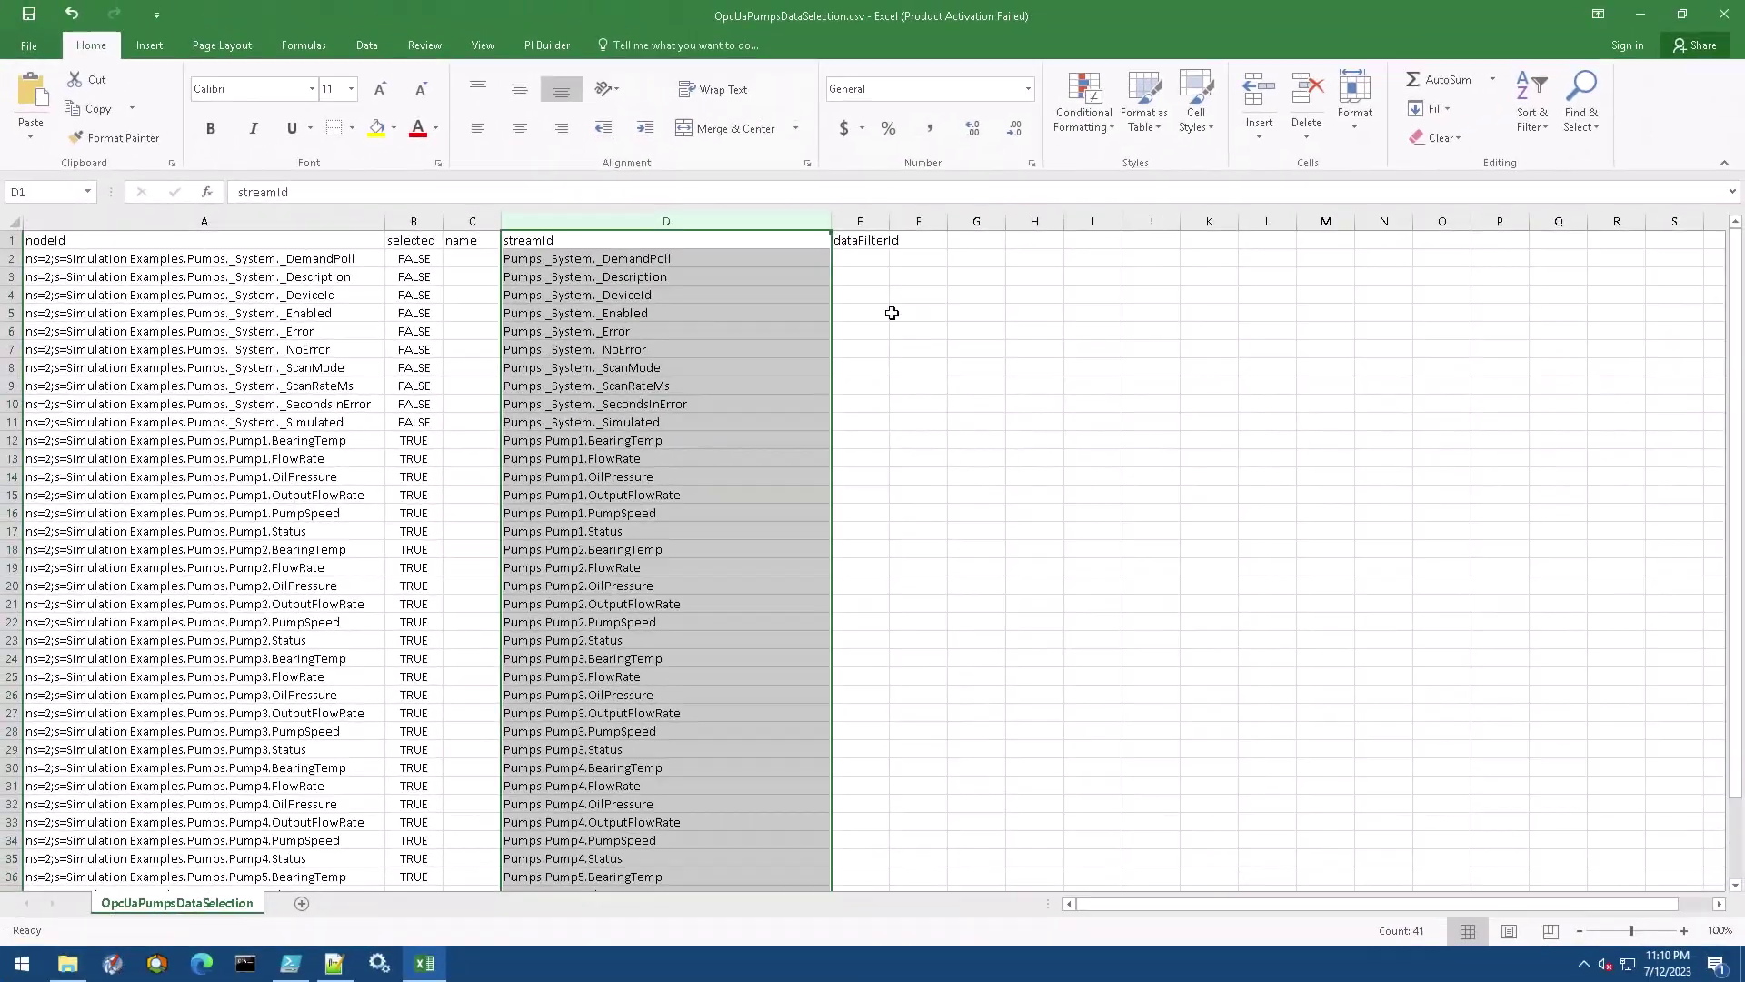
- Enter 1UnitDeadband in E2, autofit column E, and fill it down all 40 rows
{"action": "left_click", "coordinate": [964, 119]}
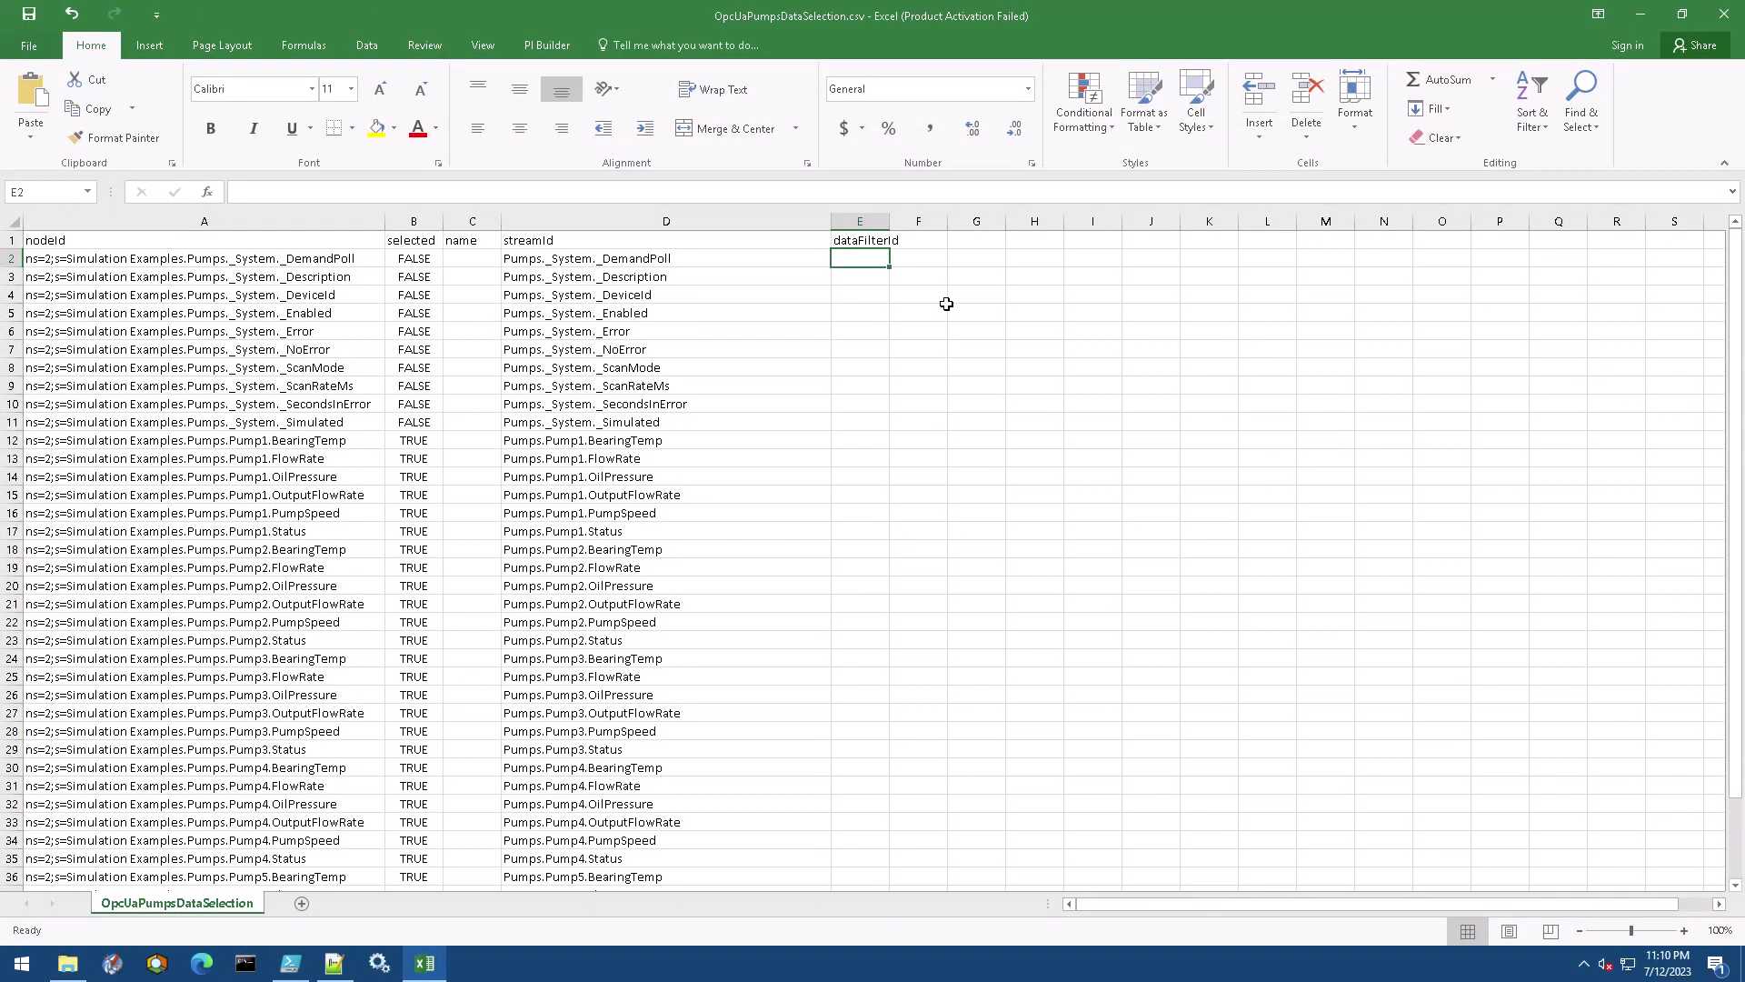
{"action": "type", "text": "1U"}
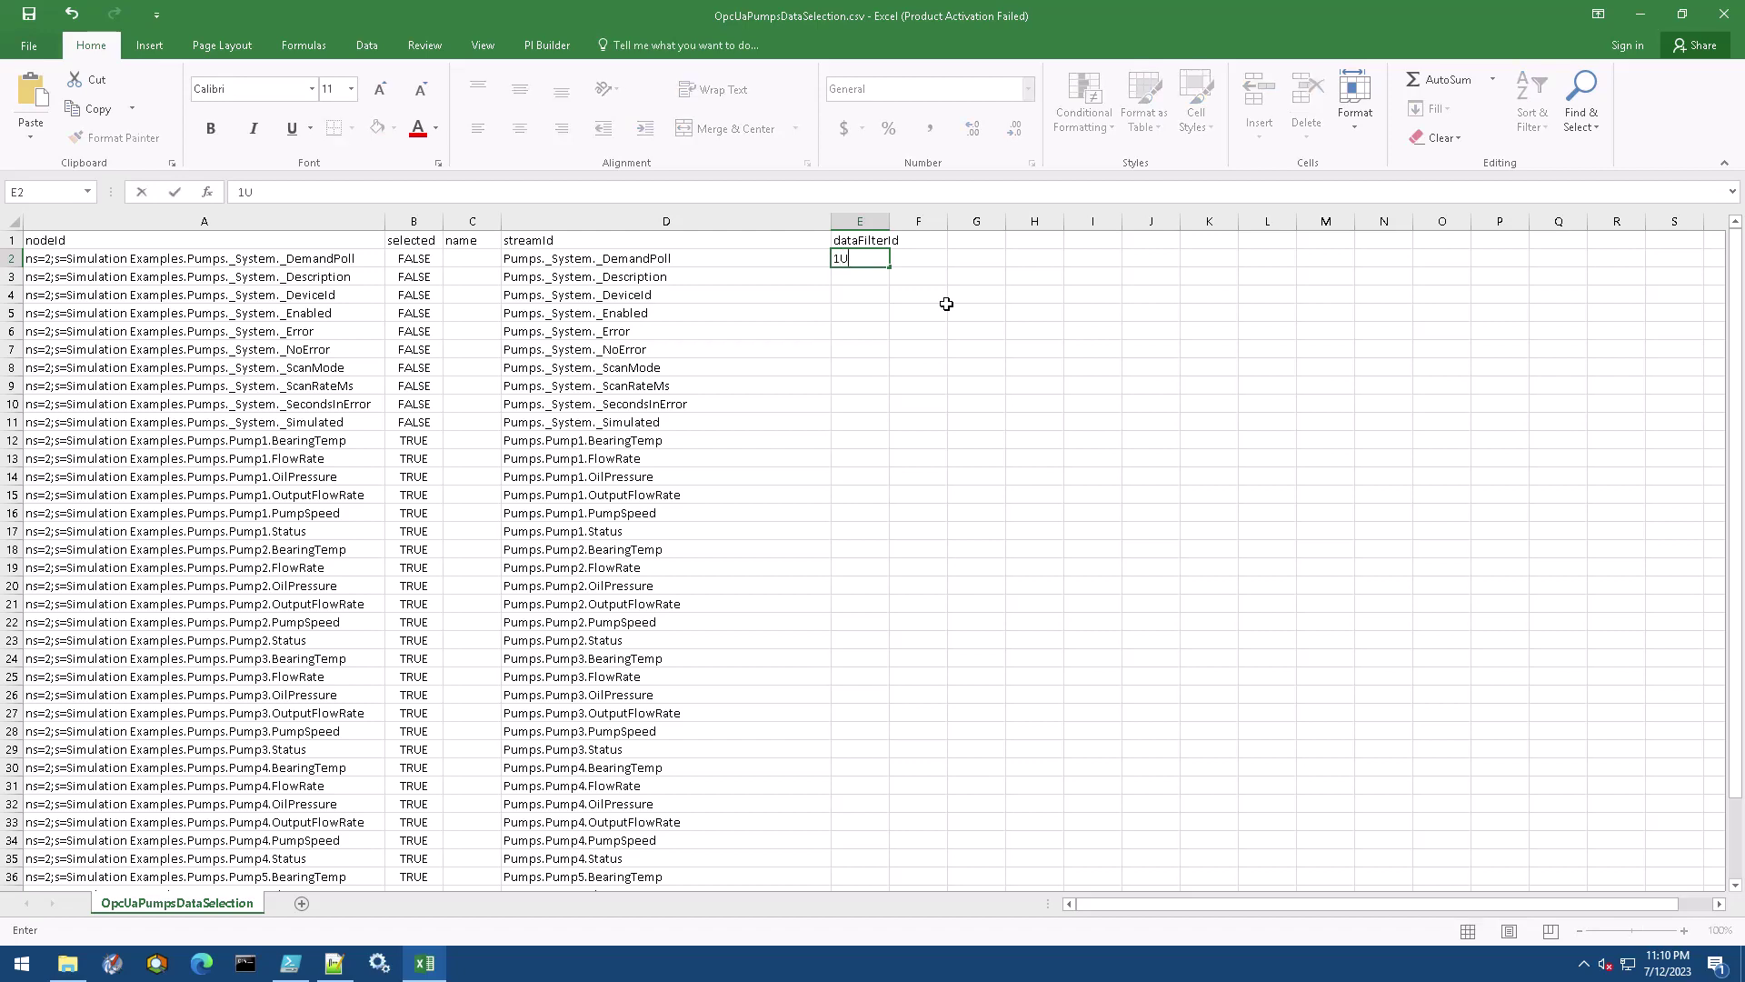
{"action": "type", "text": "nitDeadband"}
{"action": "left_click", "coordinate": [946, 306]}
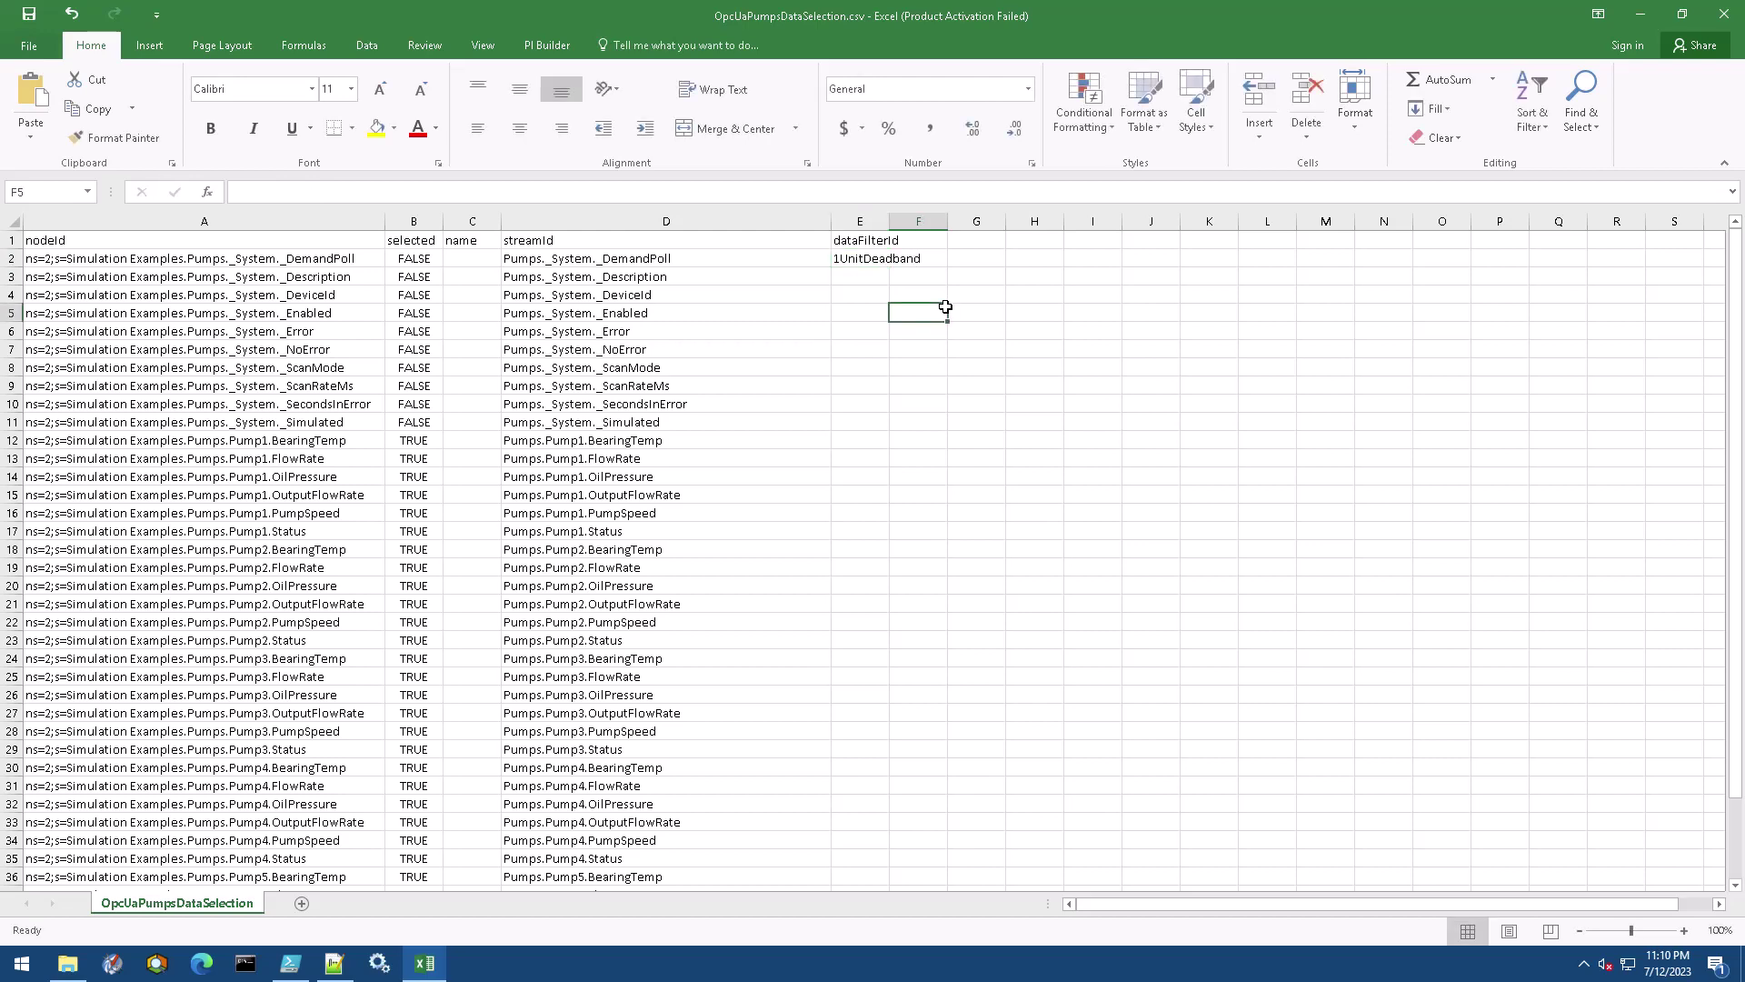
{"action": "double_click", "coordinate": [890, 221]}
{"action": "left_click", "coordinate": [916, 259]}
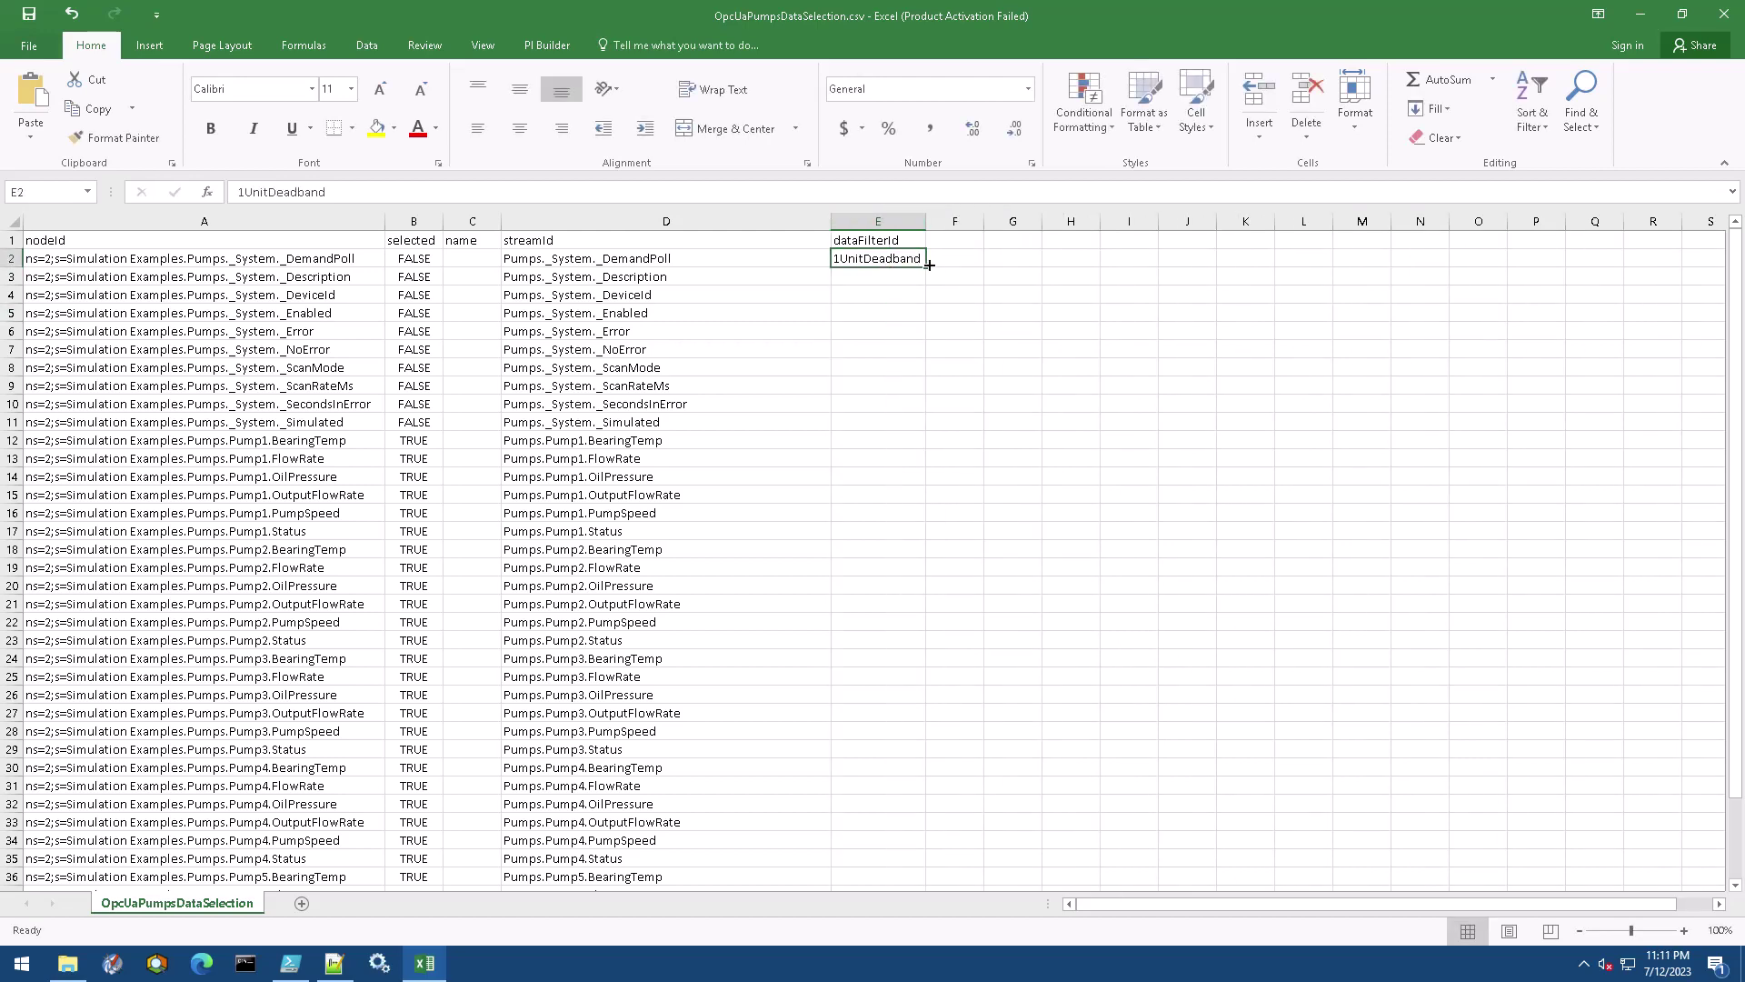
{"action": "double_click", "coordinate": [926, 267]}
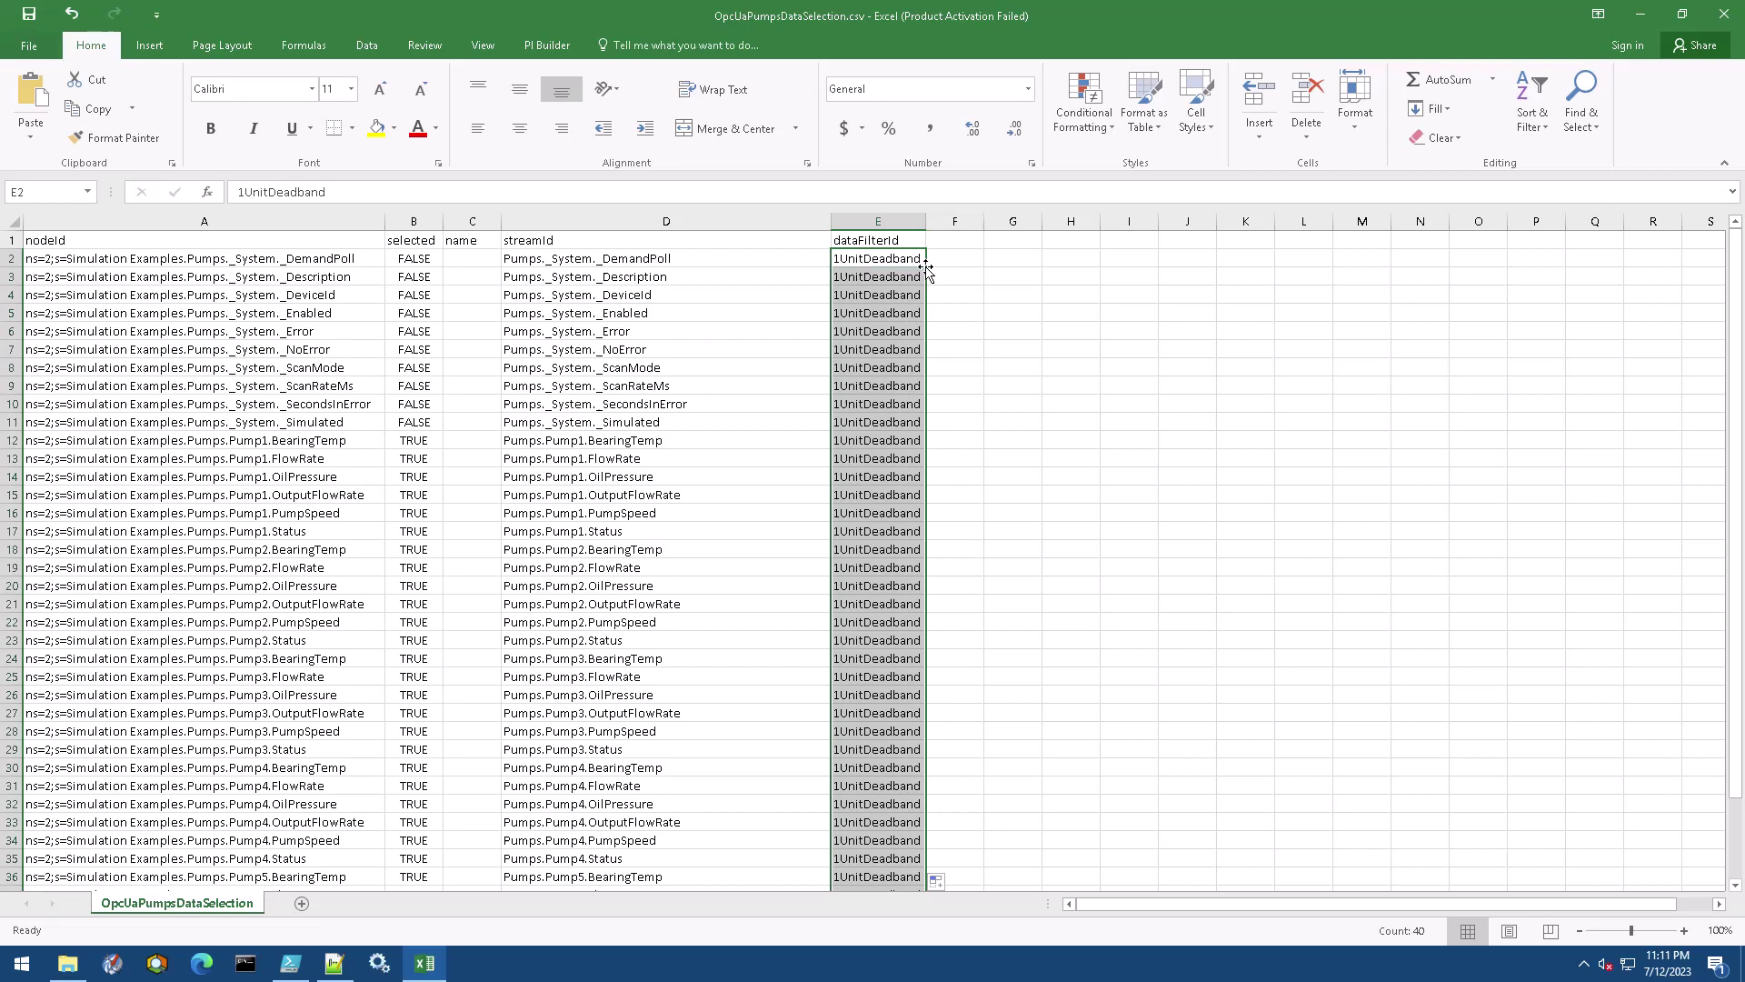
- Save the workbook, keeping the CSV format
{"action": "left_click", "coordinate": [963, 297]}
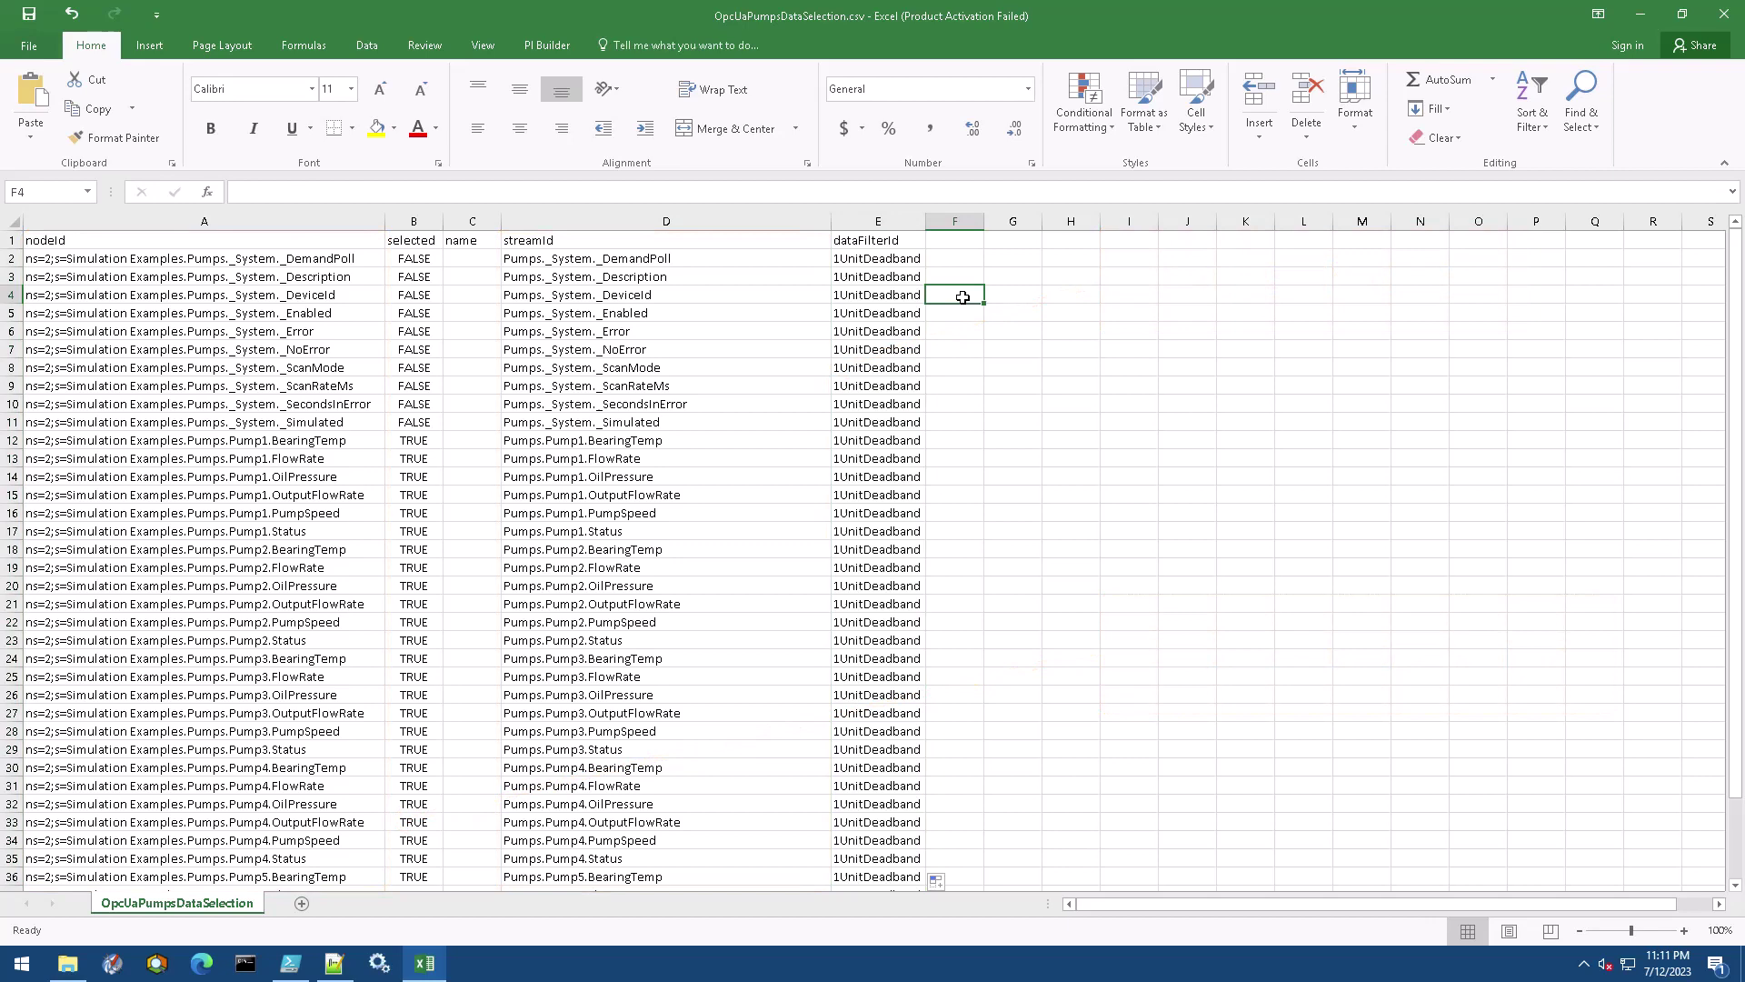
{"action": "left_click", "coordinate": [30, 14]}
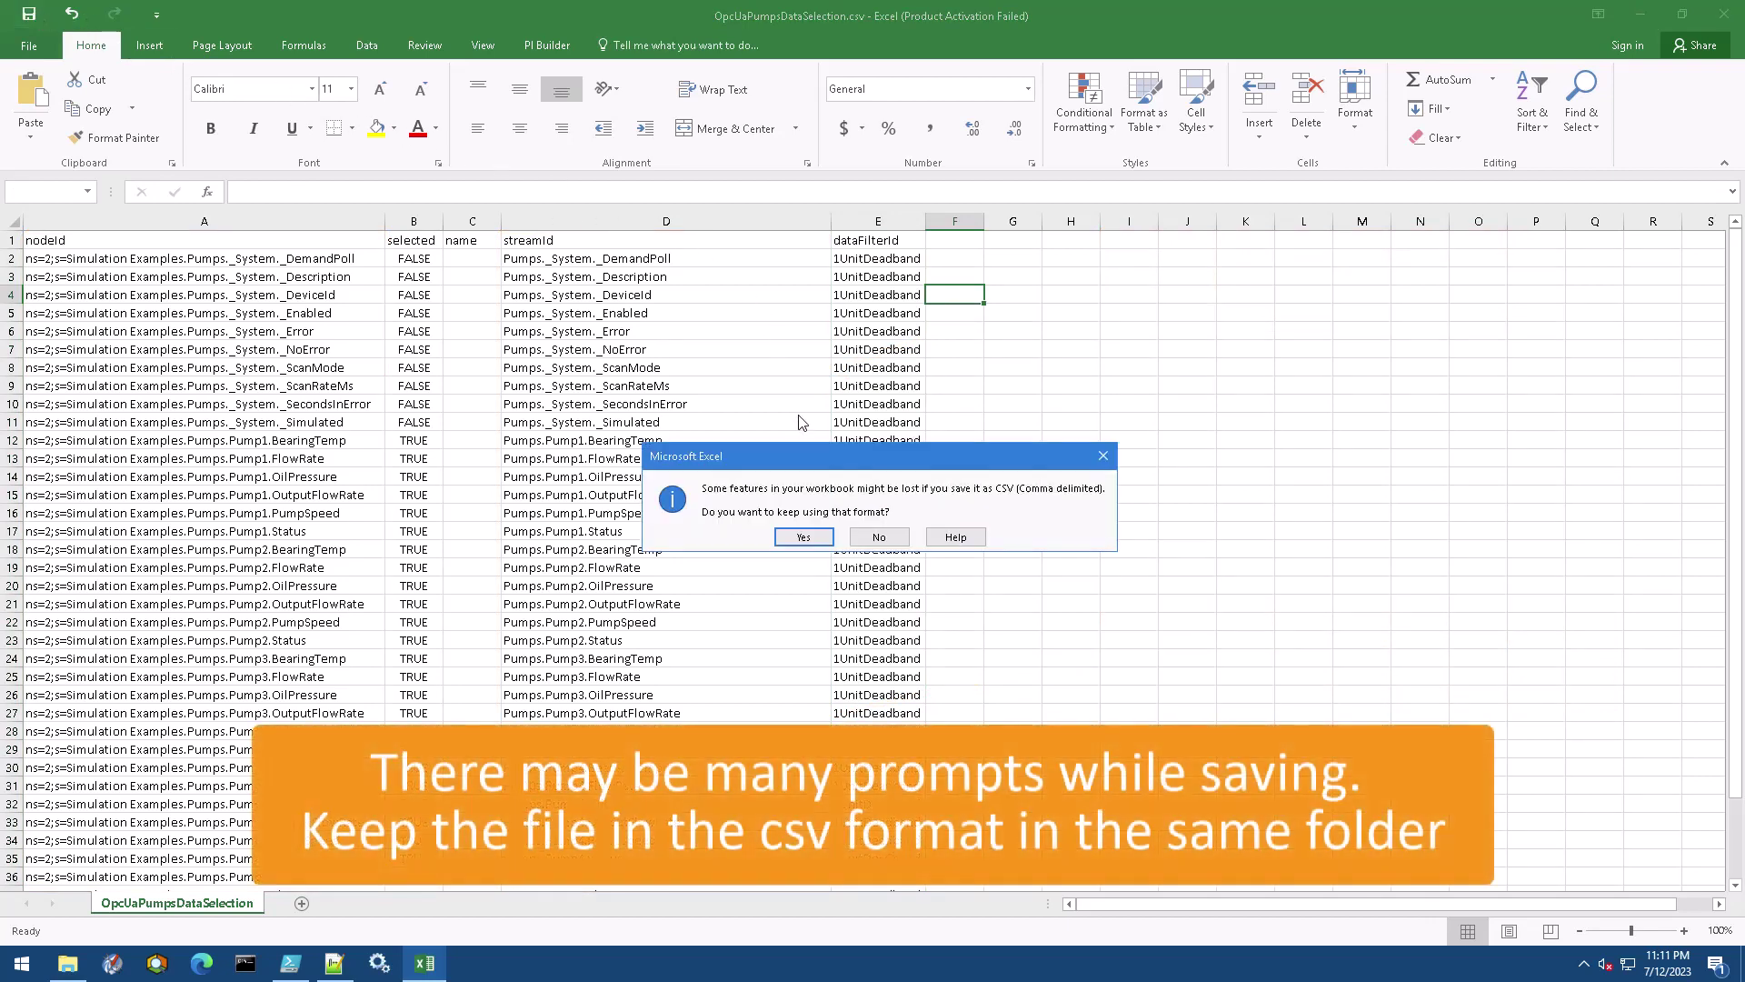
{"action": "left_click", "coordinate": [806, 536]}
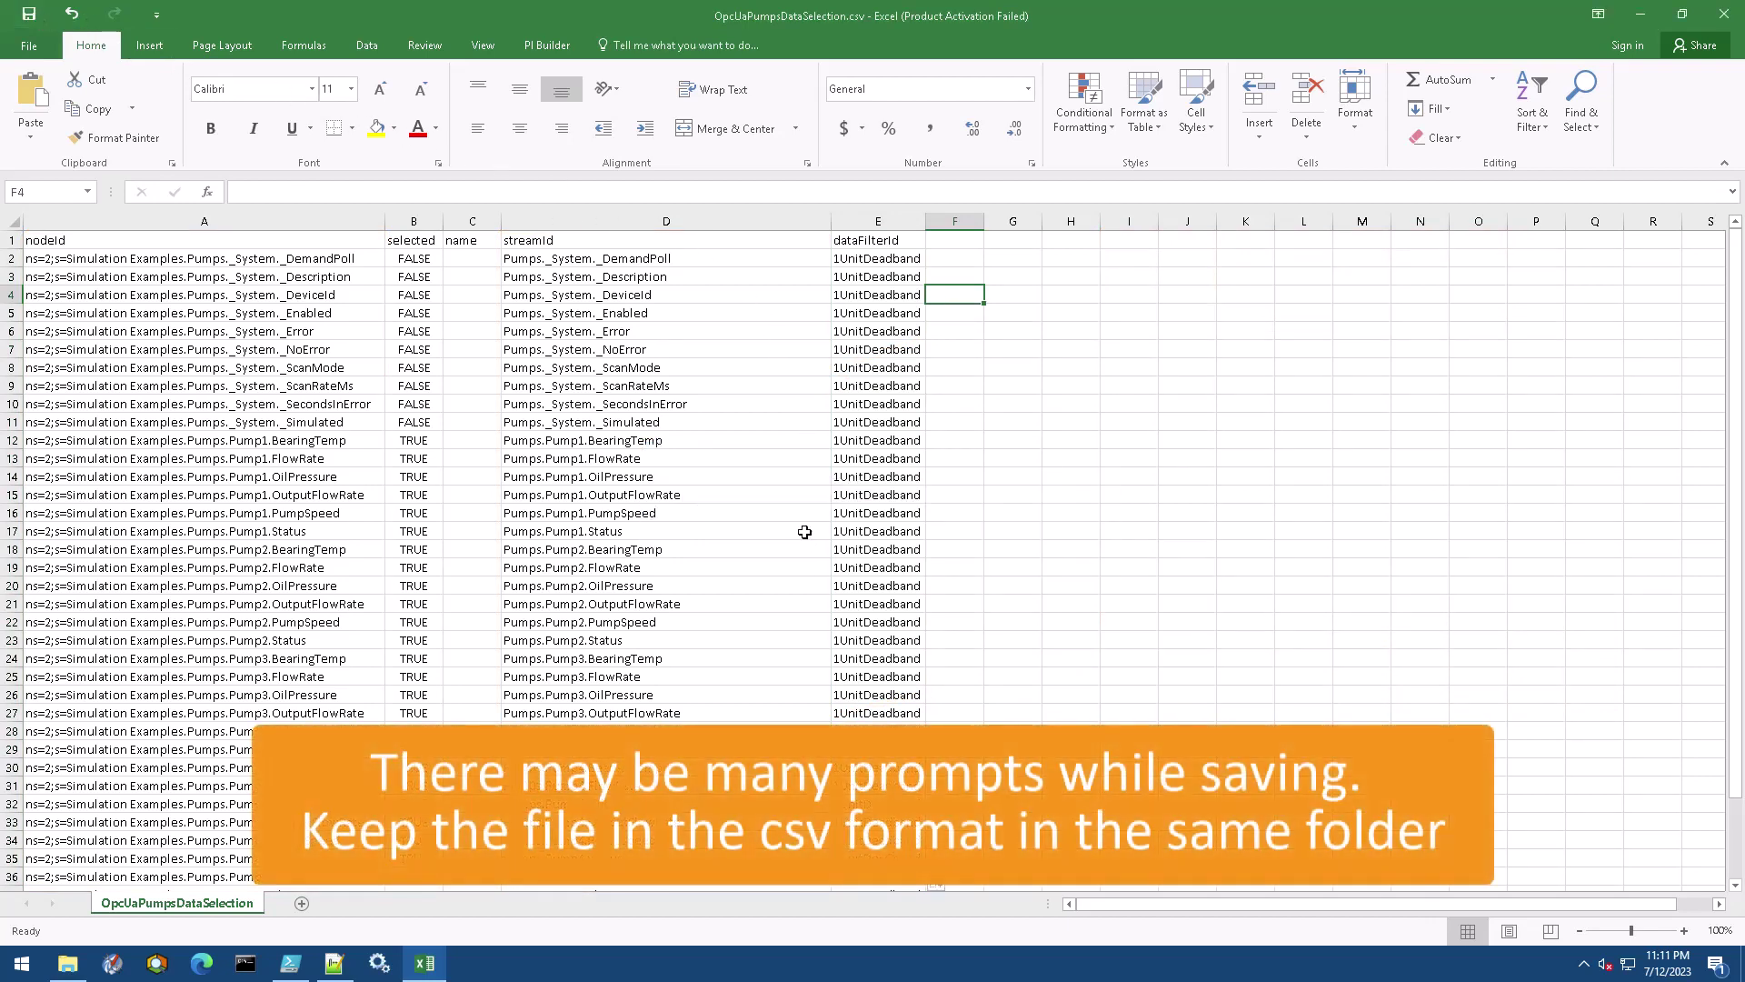
- Close Excel, overwriting OpcUaPumpsDataSelection.csv and keeping CSV format
{"action": "left_click", "coordinate": [1726, 16]}
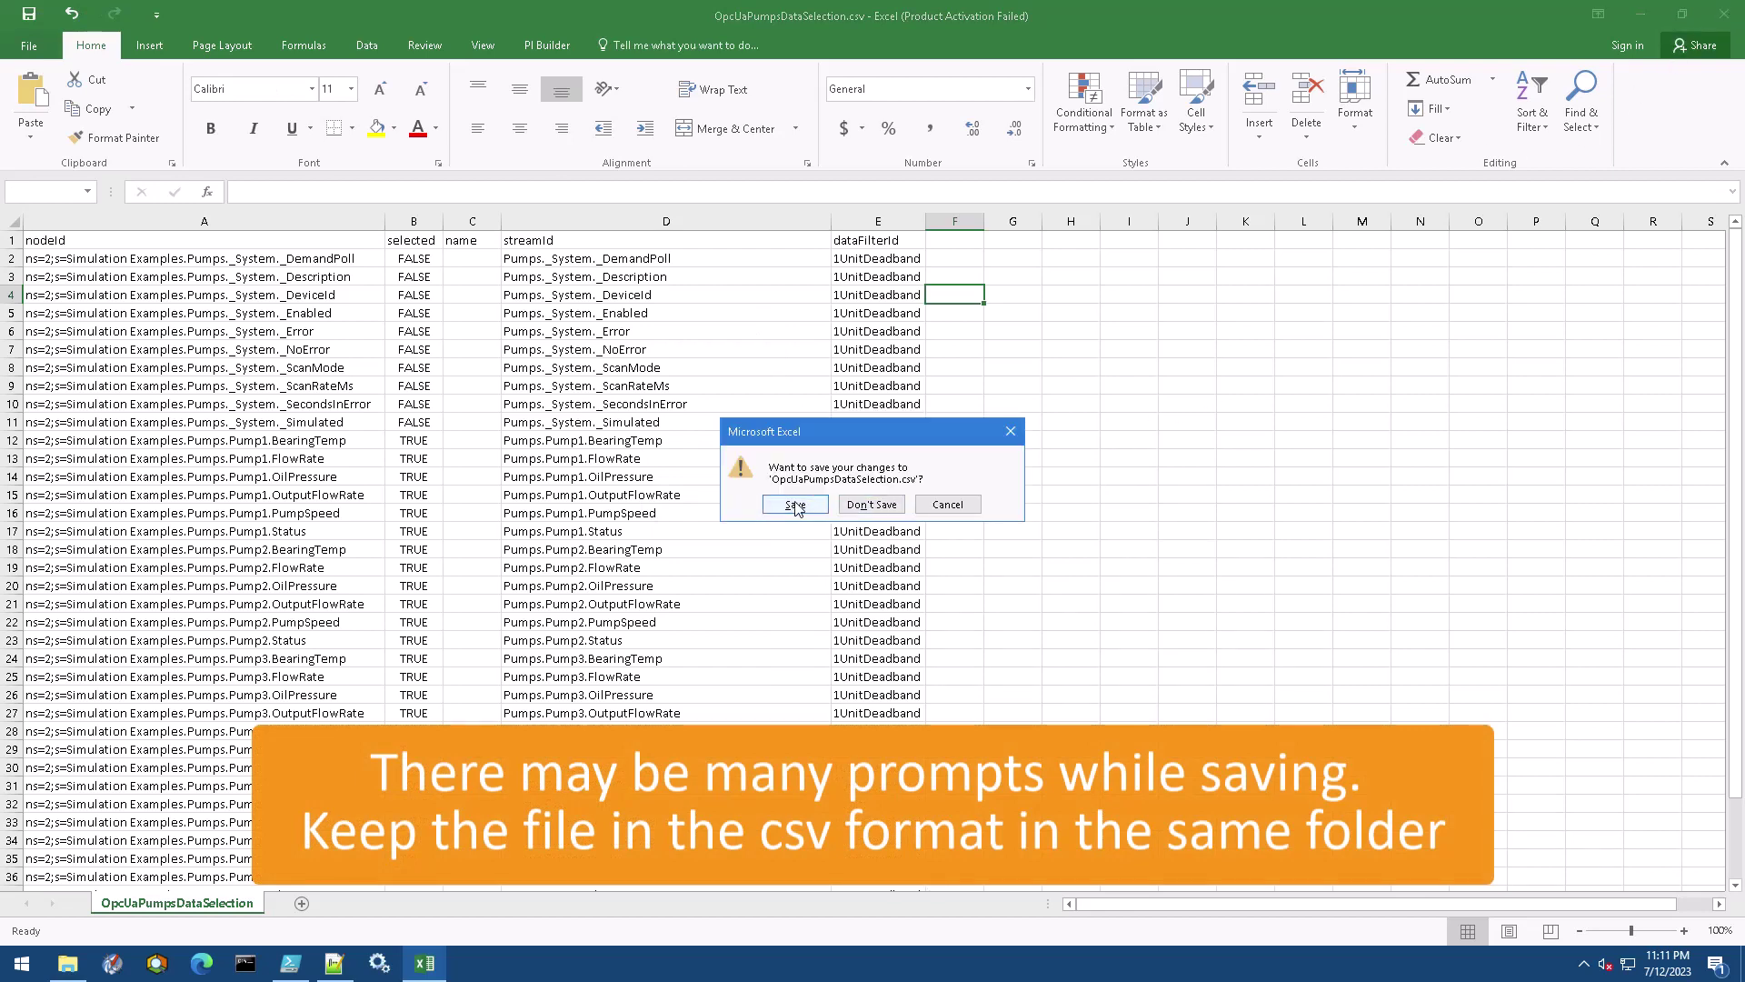
{"action": "left_click", "coordinate": [795, 506]}
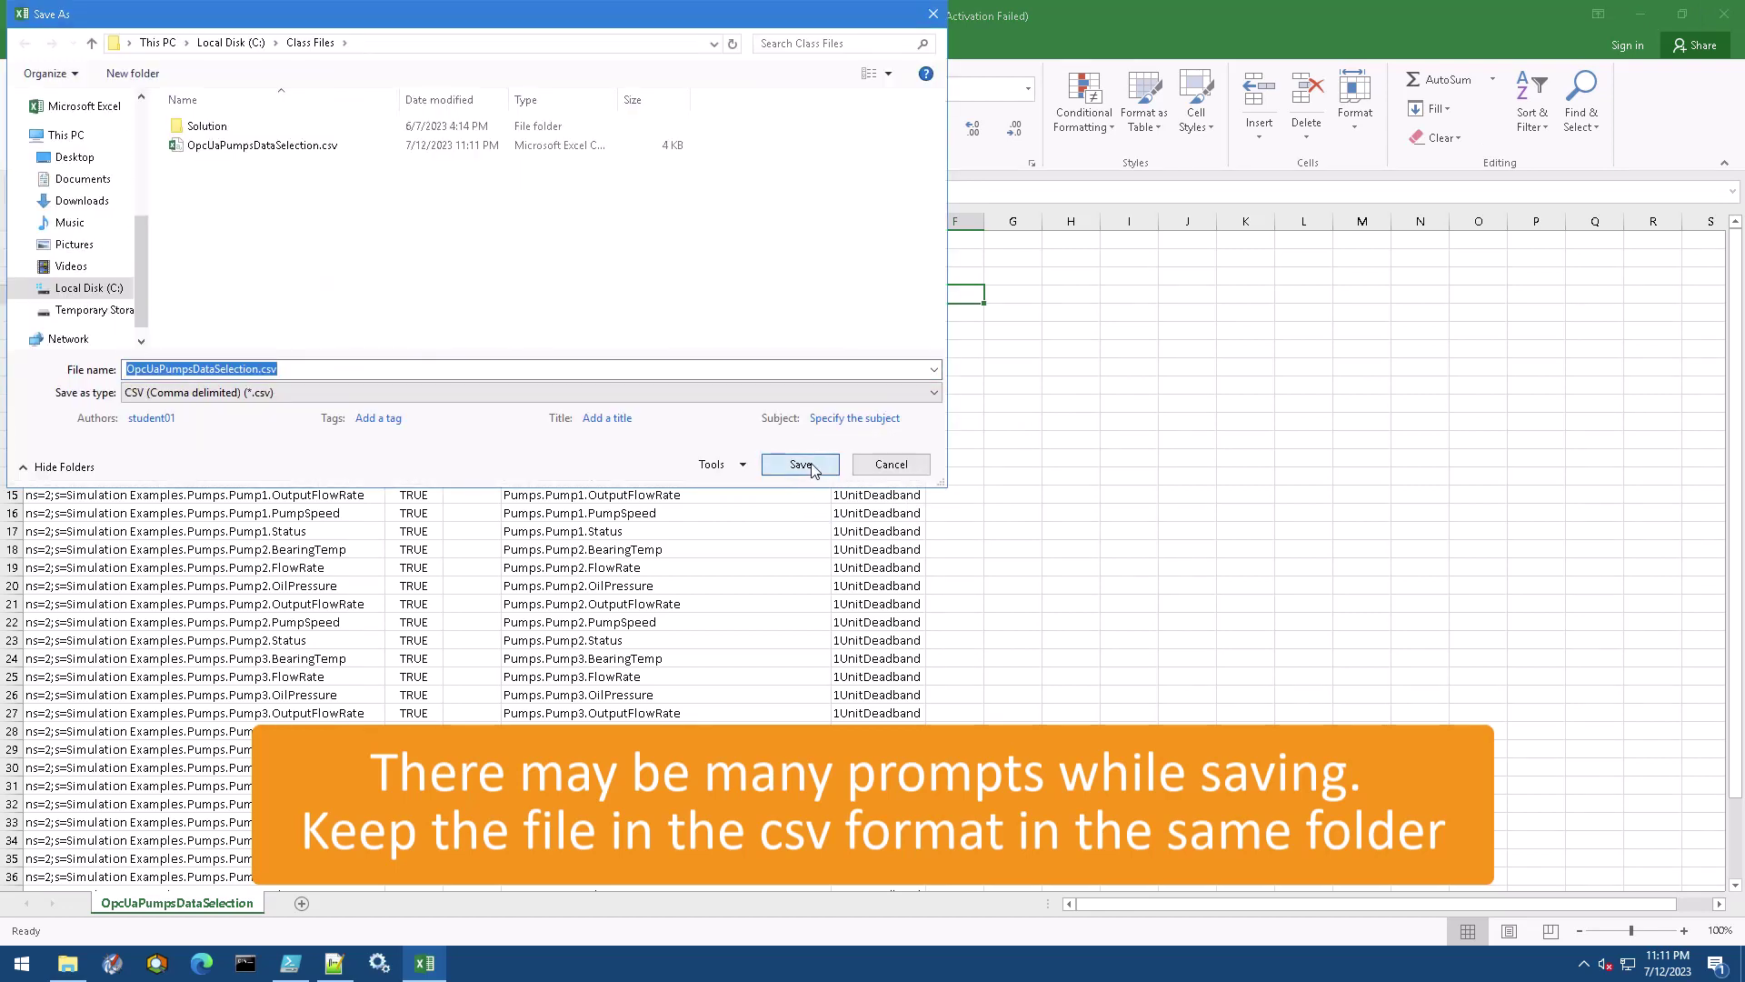
{"action": "left_click", "coordinate": [811, 469]}
{"action": "left_click", "coordinate": [916, 483]}
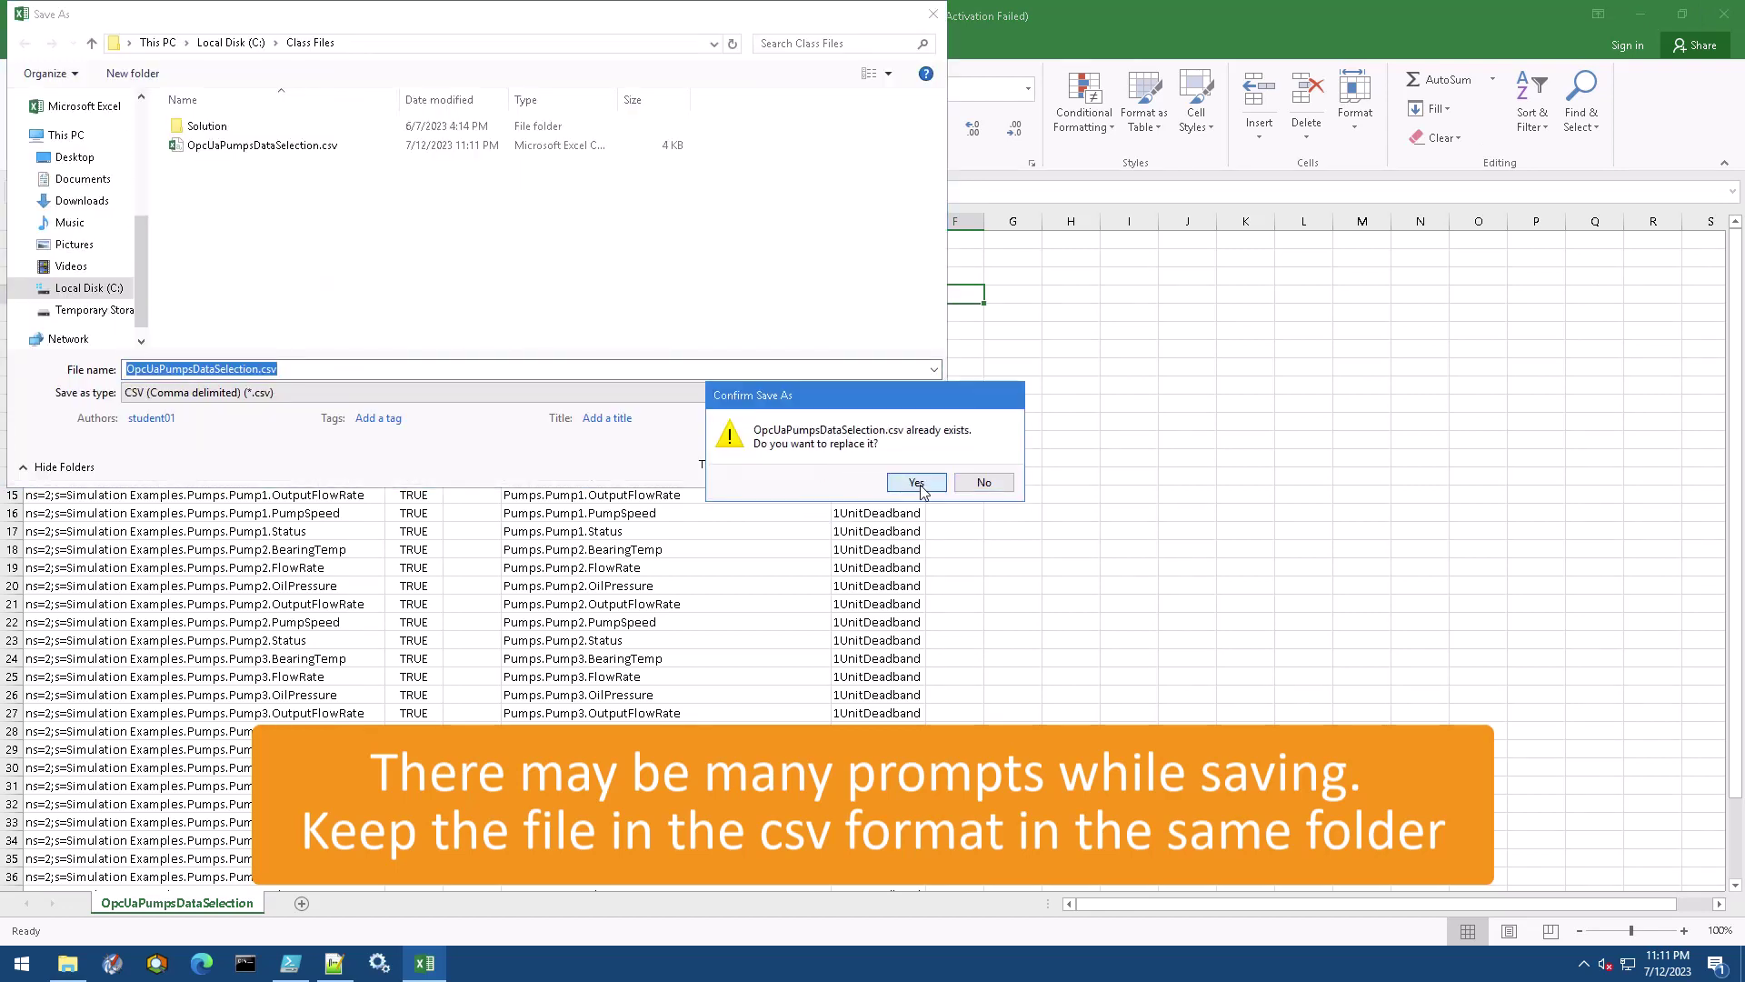
{"action": "left_click", "coordinate": [805, 537]}
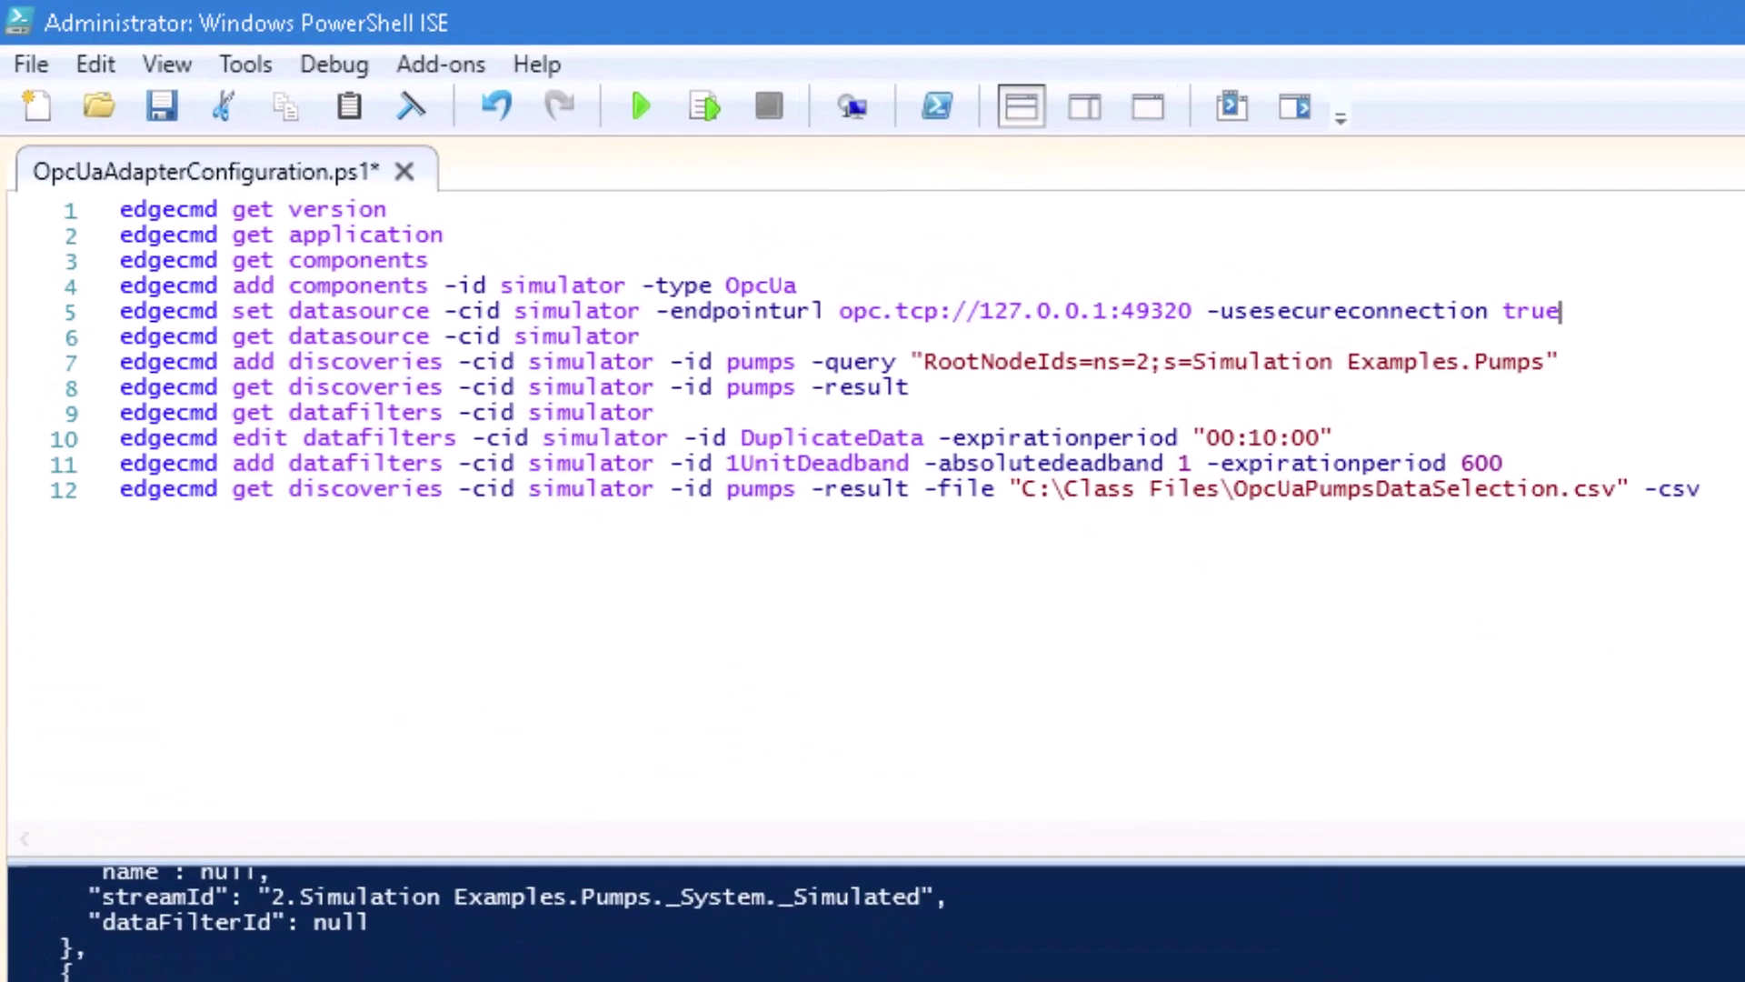
- Duplicate the line 12 edgecmd command onto a new line 13
{"action": "key", "text": "shift+End"}
{"action": "left_click_drag", "start_coordinate": [789, 495], "coordinate": [116, 490]}
{"action": "key", "text": "ctrl+c"}
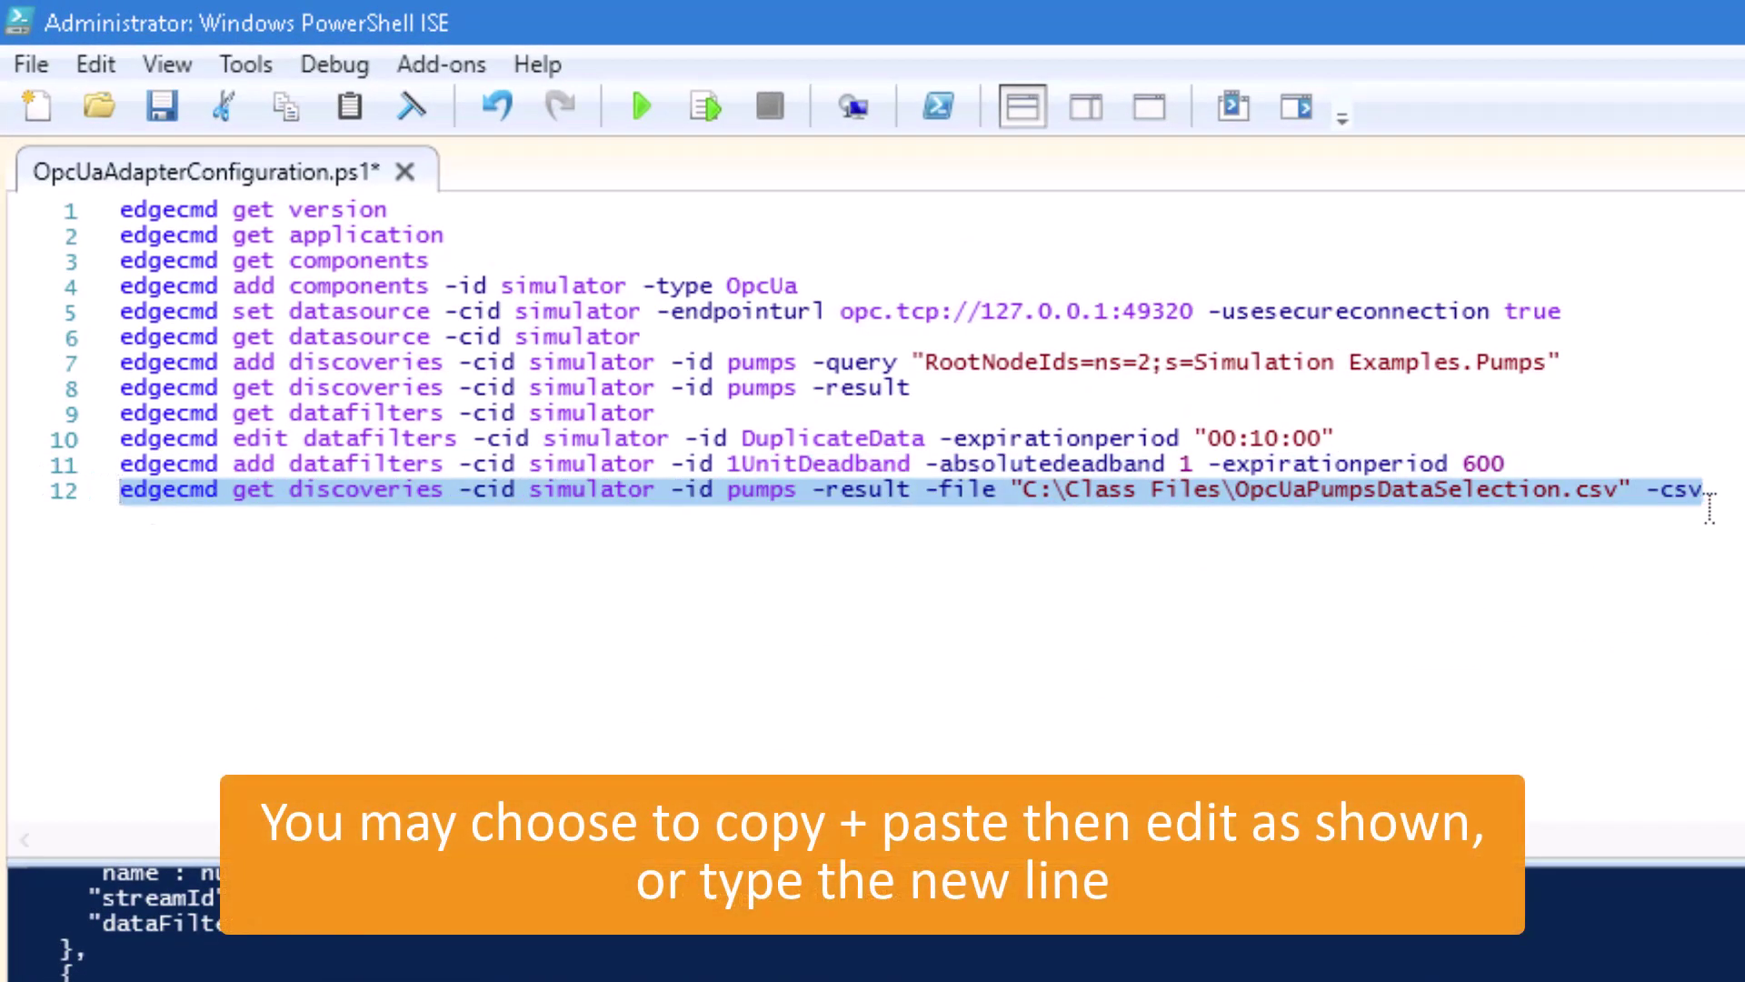
{"action": "left_click", "coordinate": [1722, 493]}
{"action": "key", "text": "Return"}
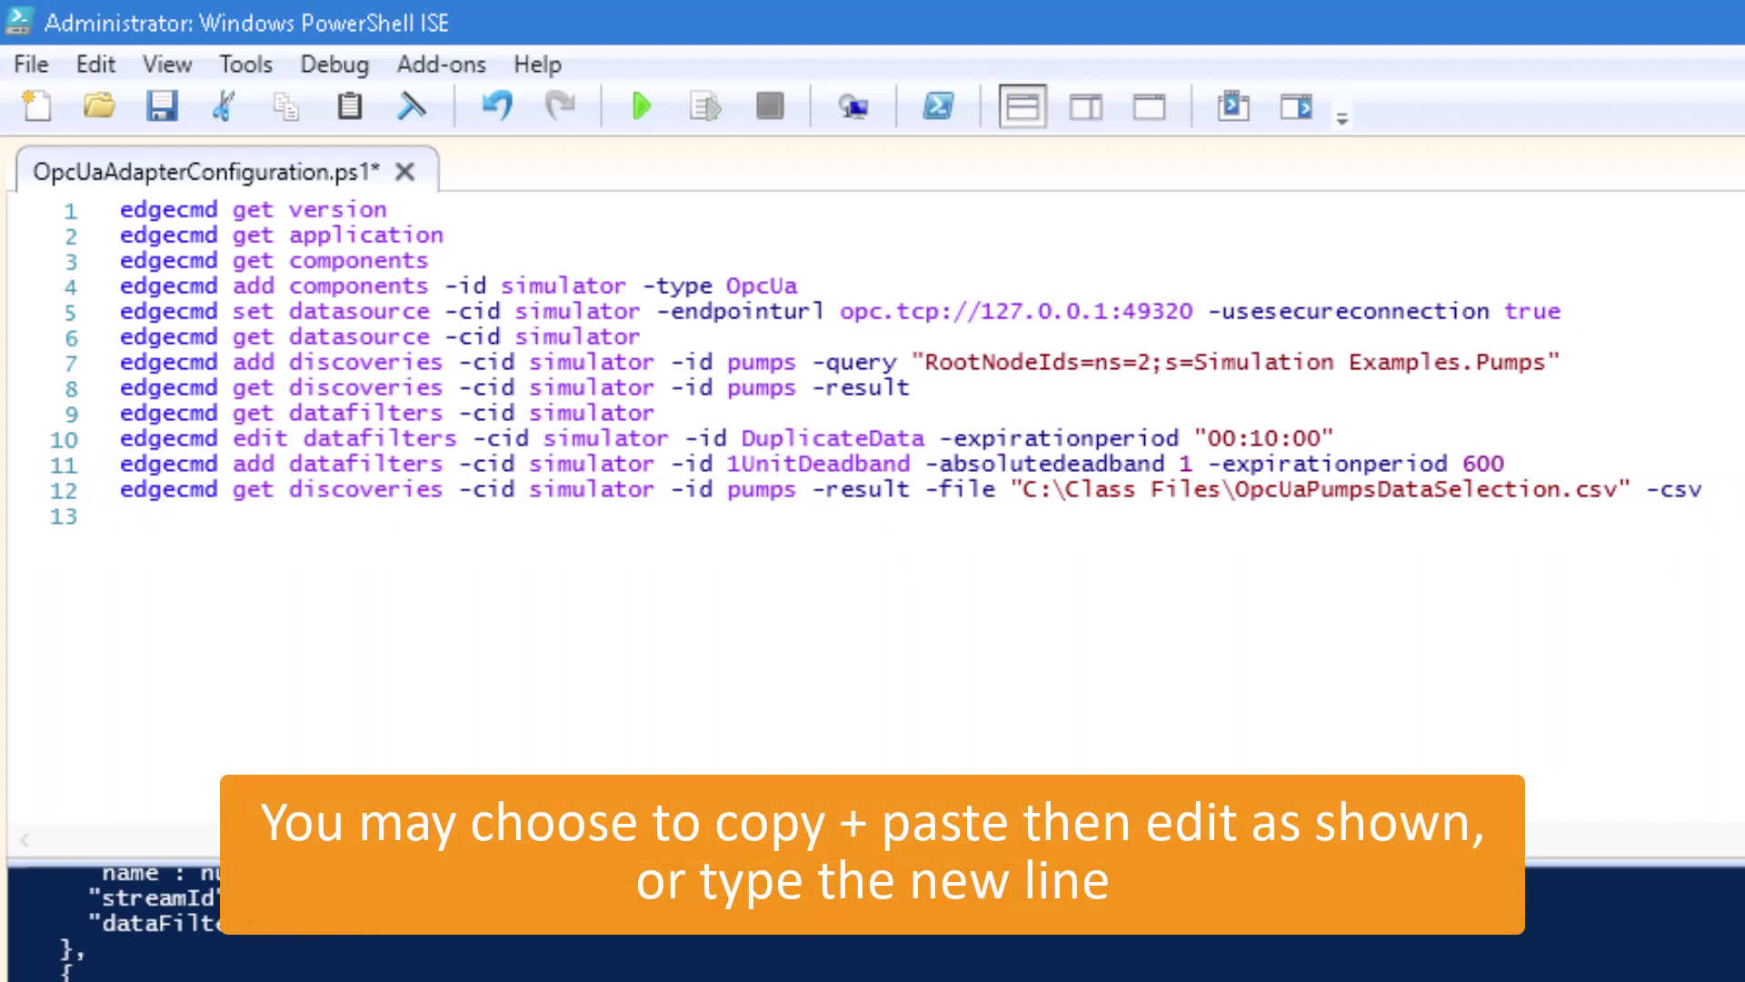
{"action": "key", "text": "ctrl+v"}
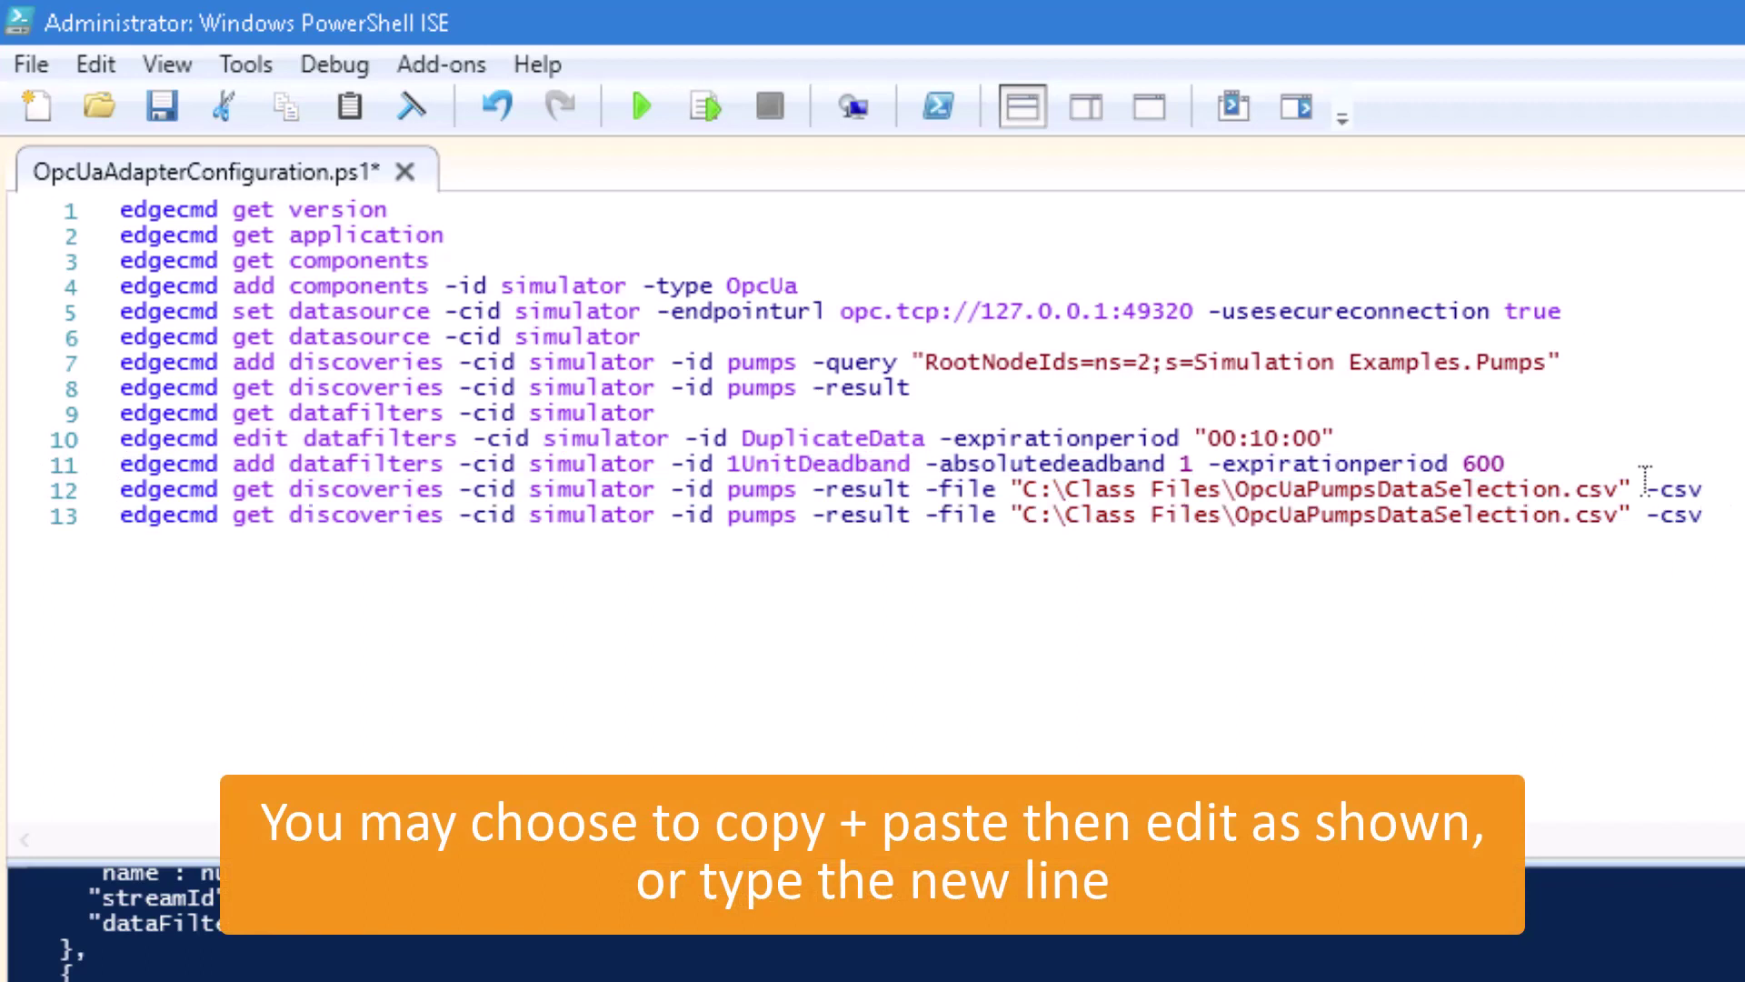
- Turn line 13 into a 'get dataselection' command, removing the -result and -id pumps options
{"action": "left_click_drag", "start_coordinate": [444, 515], "coordinate": [236, 524]}
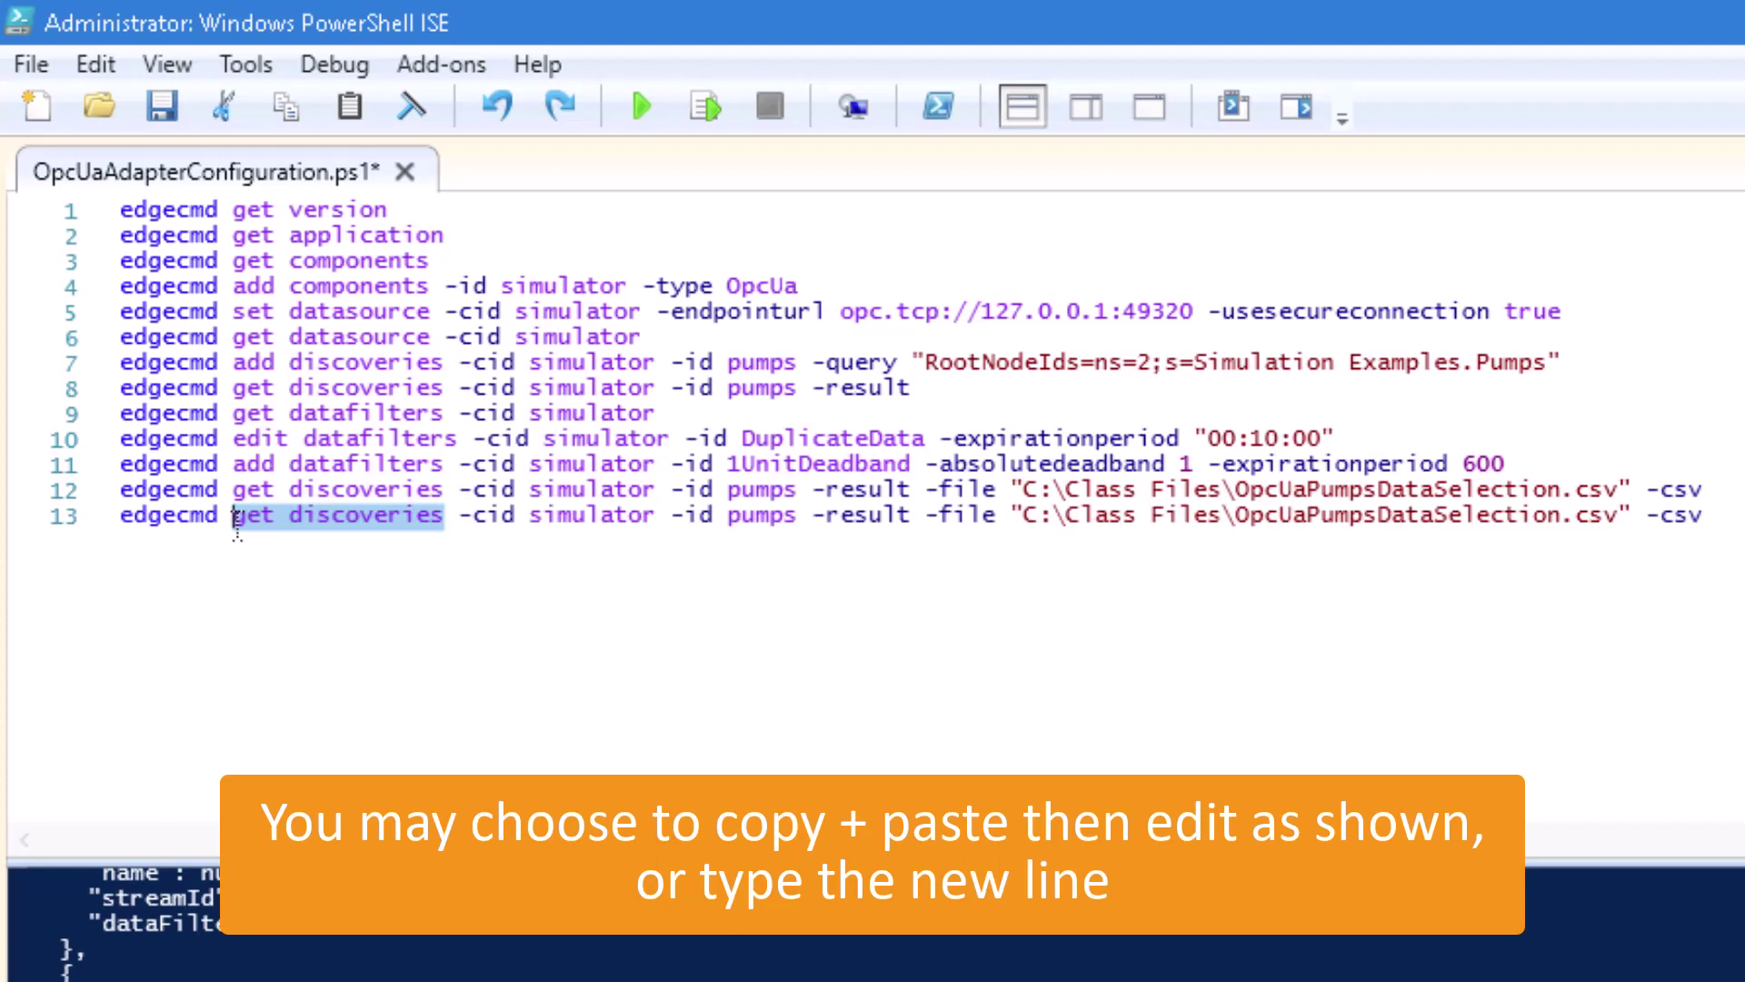
{"action": "type", "text": "get dataselection"}
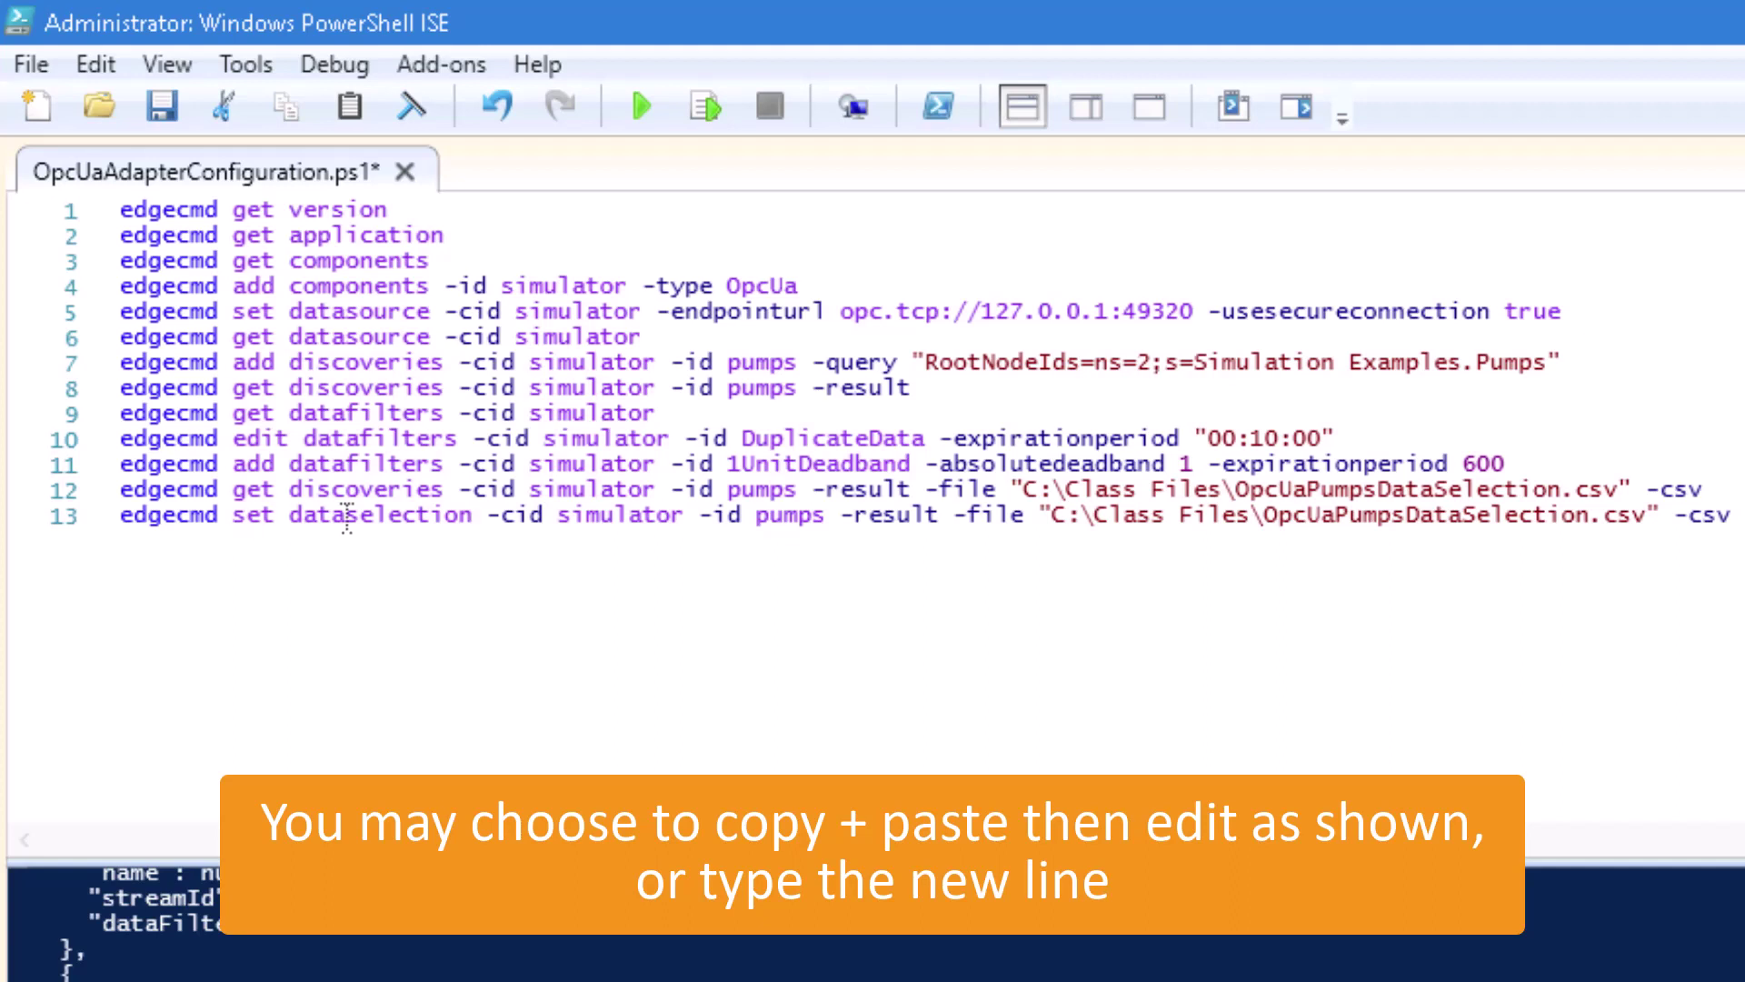
{"action": "left_click", "coordinate": [940, 520]}
{"action": "key", "text": "BackSpace"}
{"action": "key", "text": "BackSpace"}
{"action": "key", "text": "BackSpace"}
{"action": "key", "text": "BackSpace"}
{"action": "key", "text": "BackSpace"}
{"action": "key", "text": "BackSpace"}
{"action": "key", "text": "BackSpace"}
{"action": "key", "text": "BackSpace"}
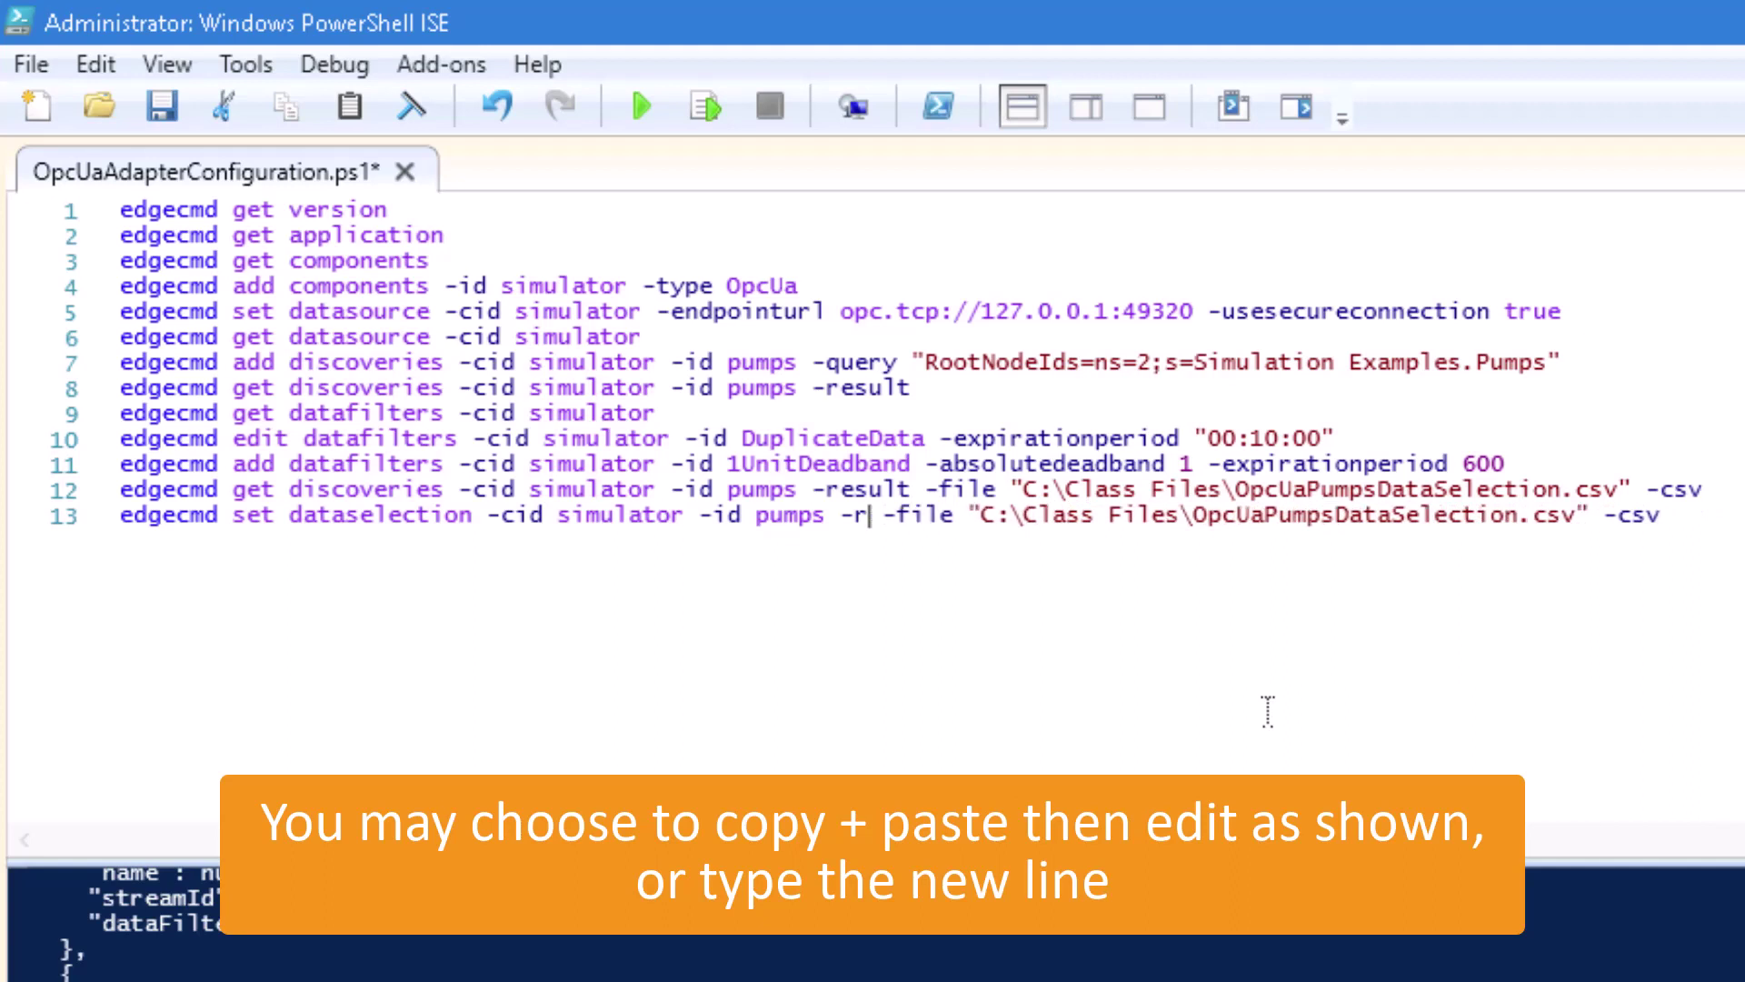
{"action": "double_click", "coordinate": [745, 516]}
{"action": "left_click_drag", "start_coordinate": [745, 516], "coordinate": [698, 516]}
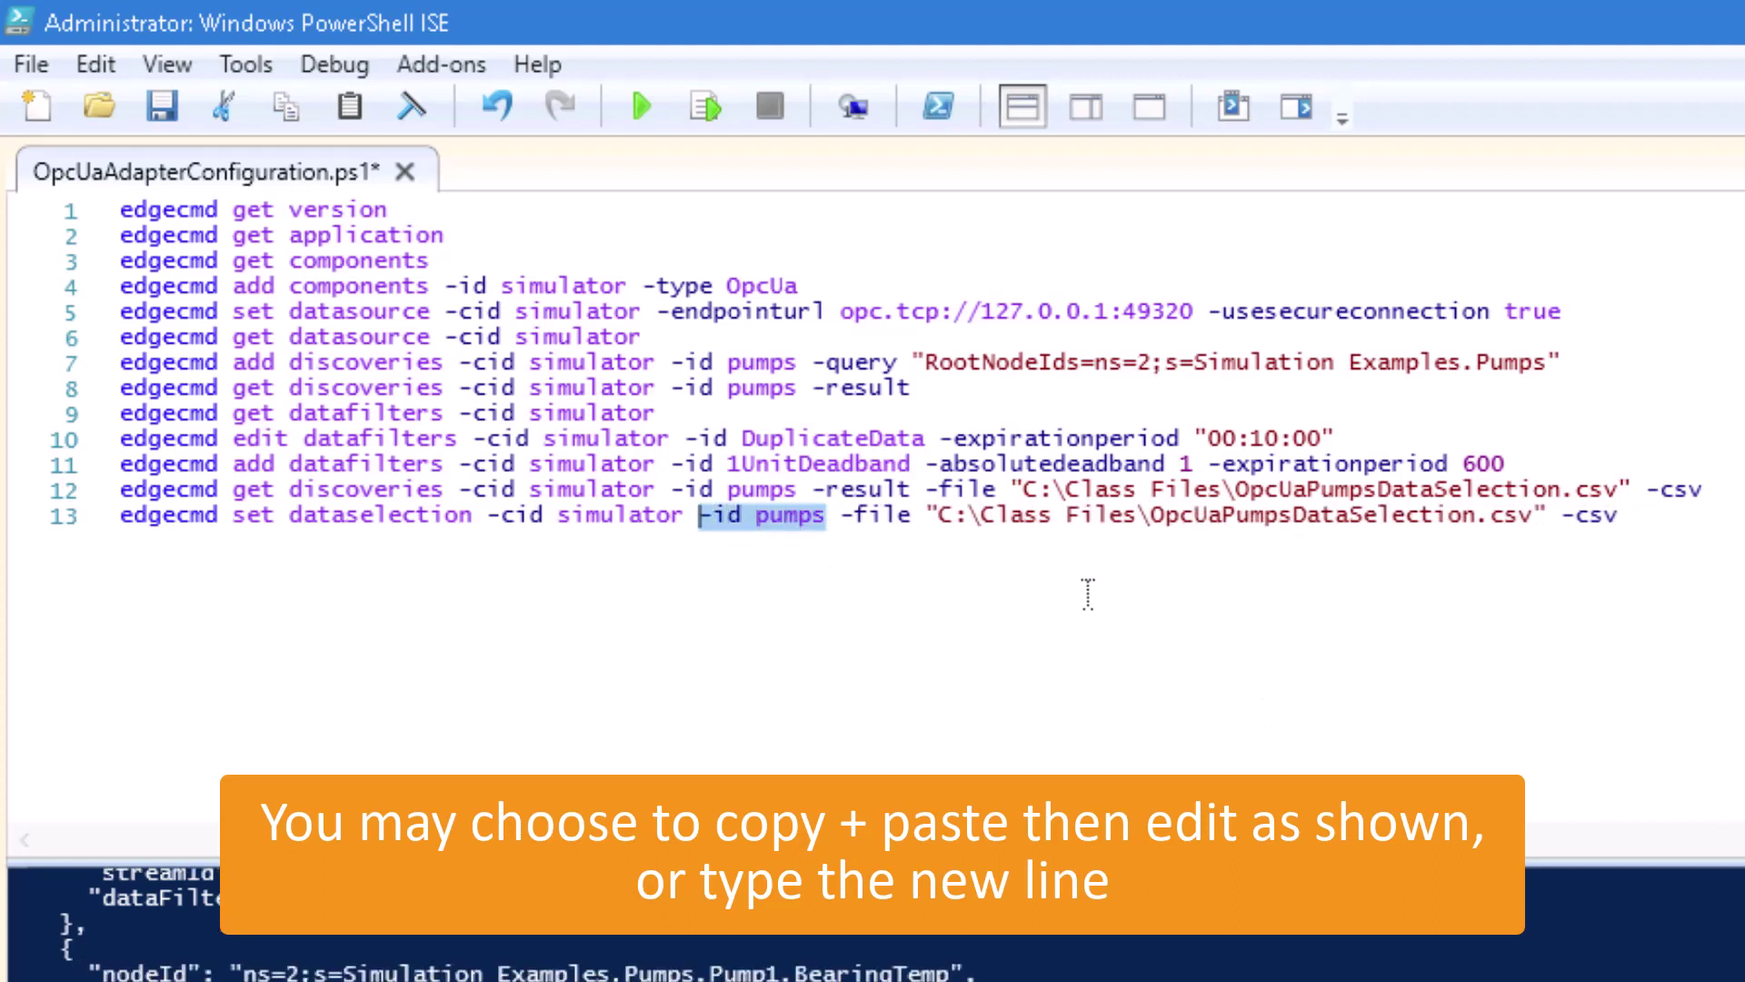
{"action": "key", "text": "BackSpace"}
{"action": "key", "text": "BackSpace"}
- Run only the line 13 command with Run Selection
{"action": "key", "text": "End"}
{"action": "key", "text": "shift+Home"}
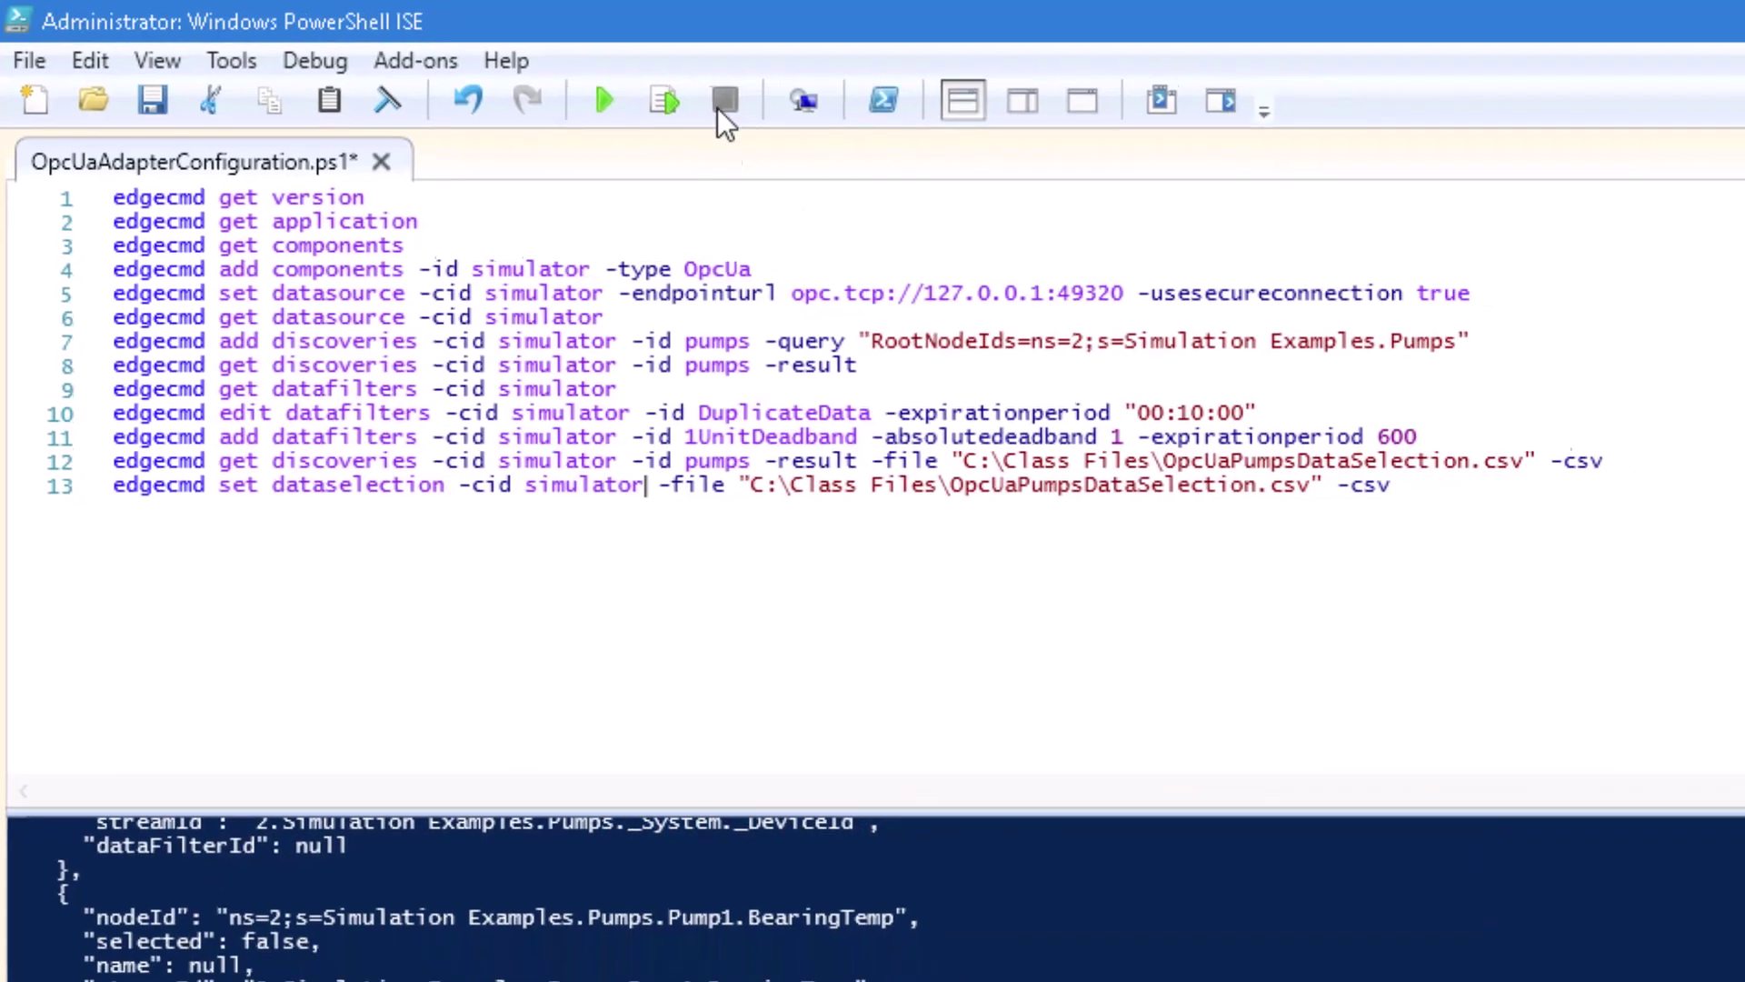
{"action": "left_click", "coordinate": [706, 108]}
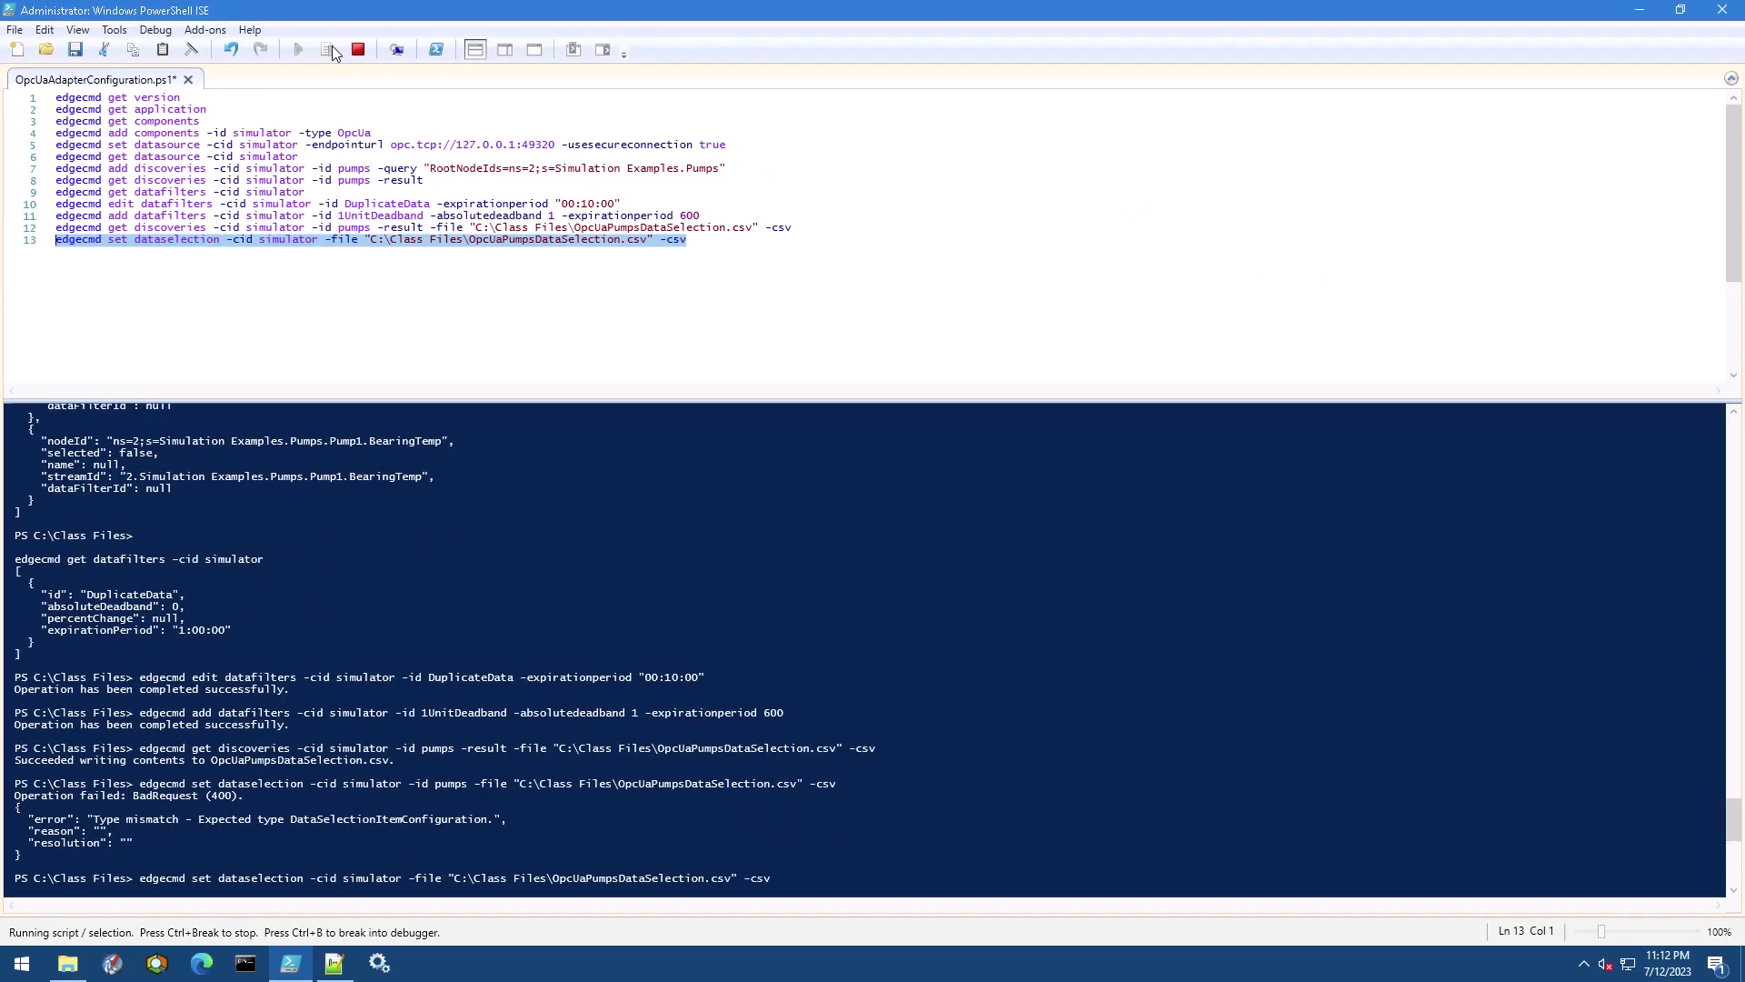
- Bring up the simulator-20230712.txt log in Notepad++, ending with 'DataSelection has been received.'
{"action": "left_click", "coordinate": [300, 959]}
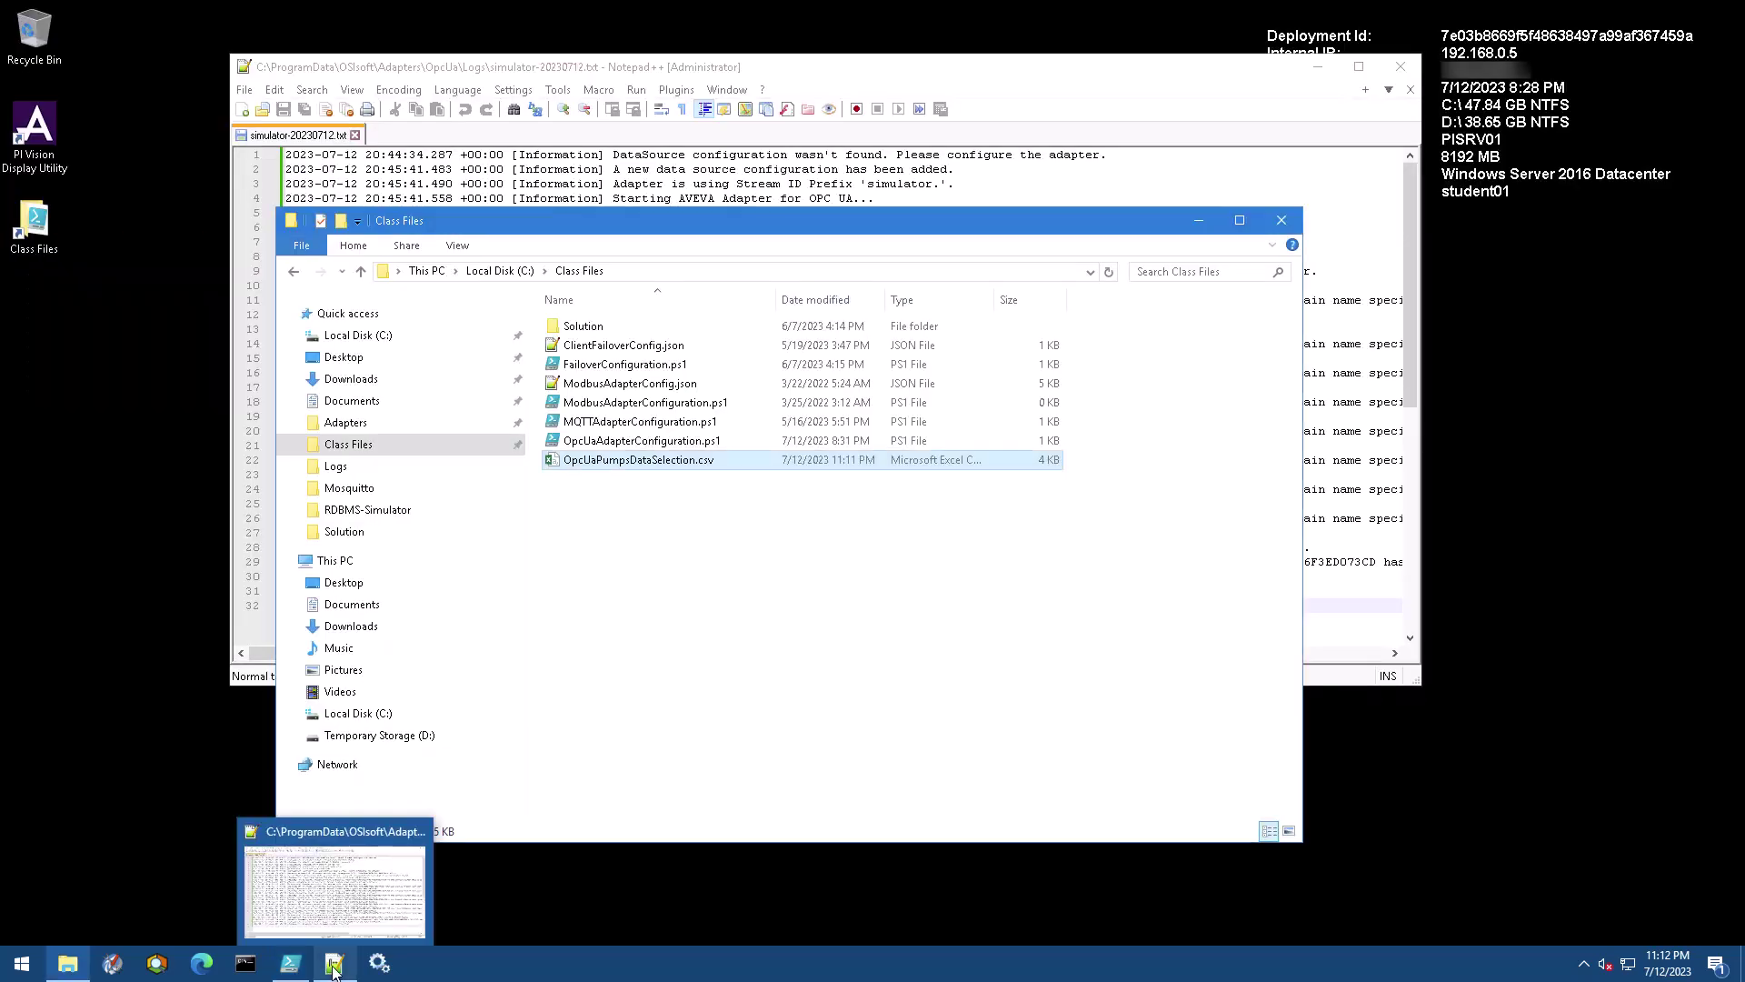
{"action": "left_click", "coordinate": [335, 971]}
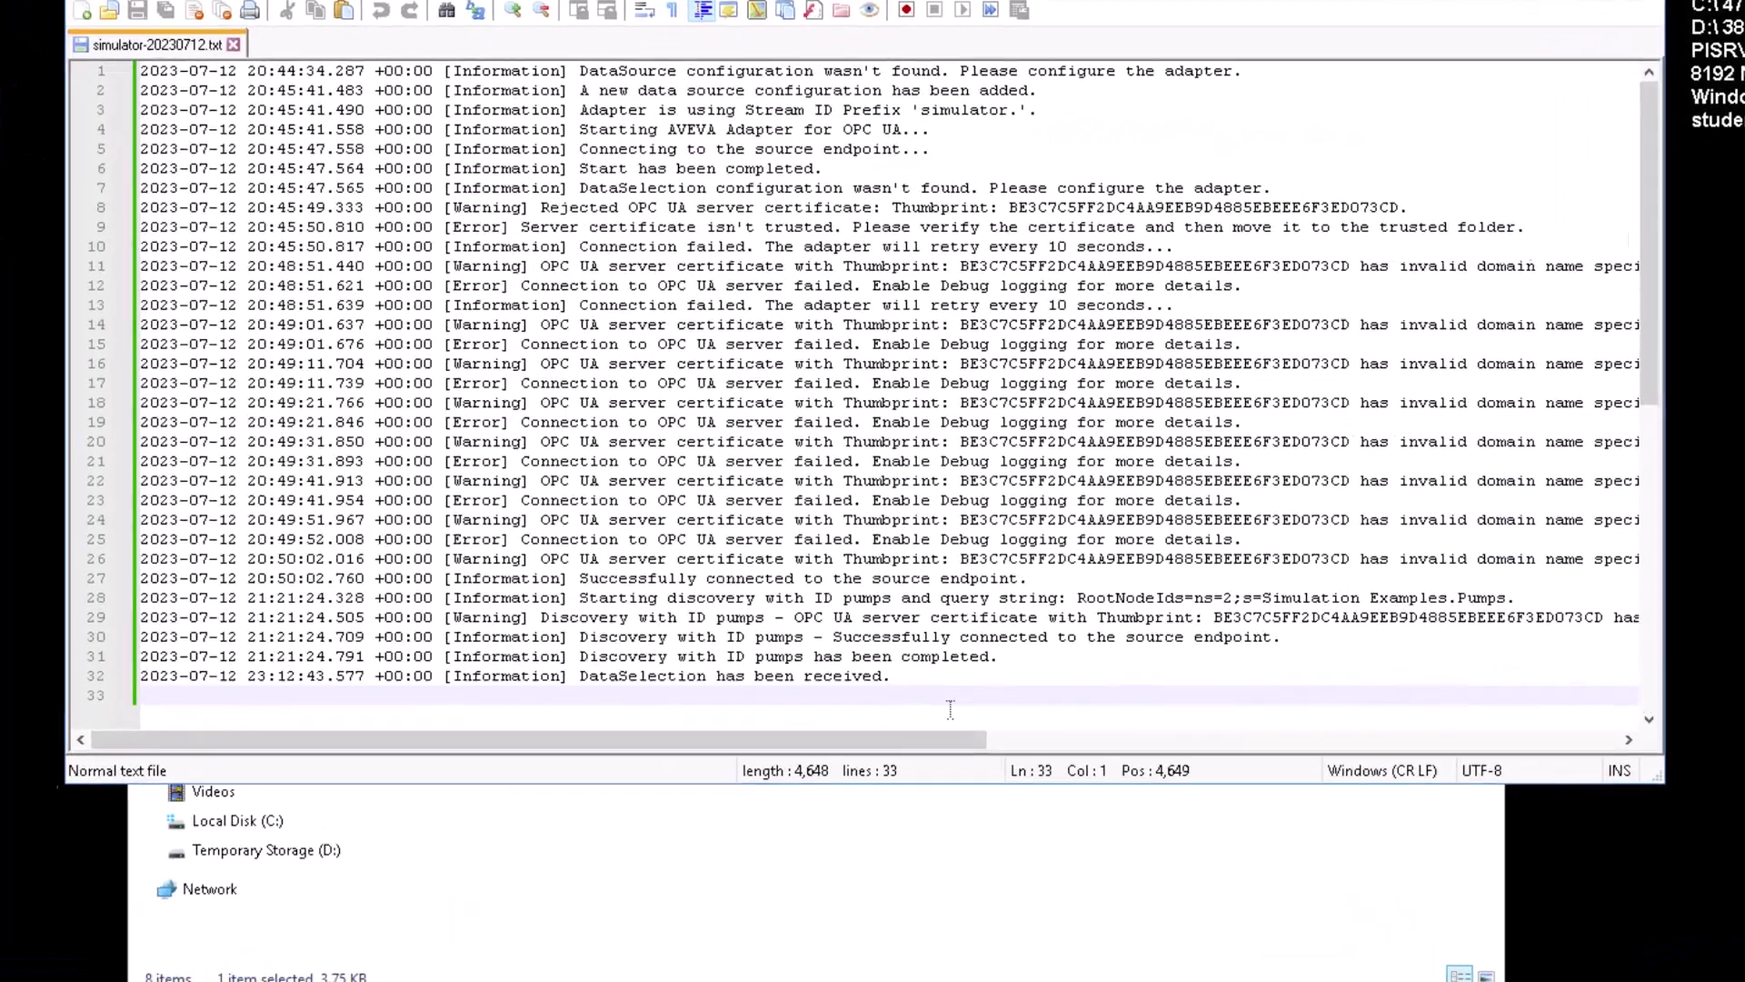